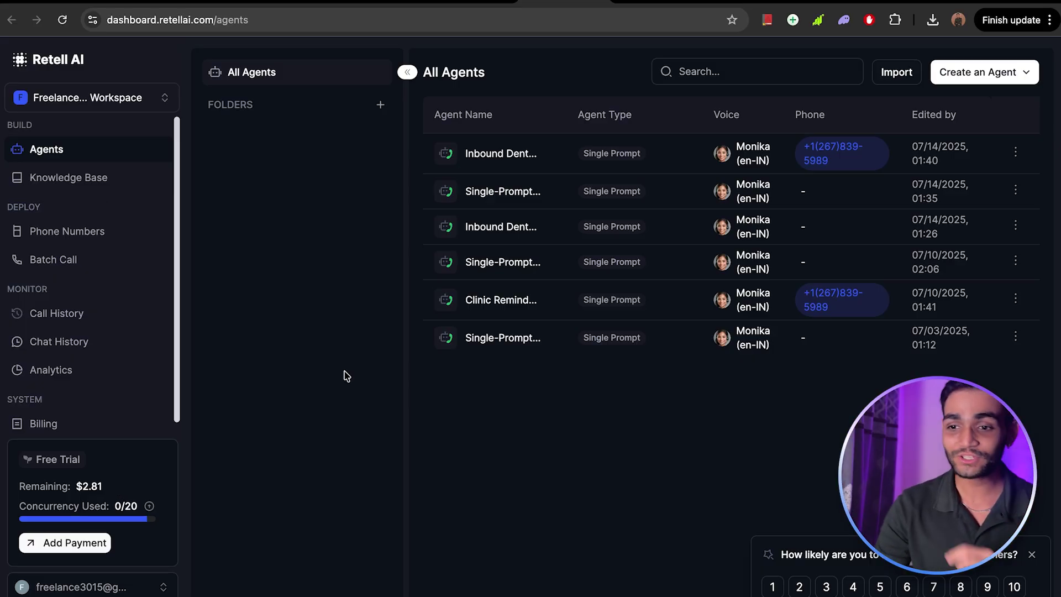
# - Create a single-prompt voice agent from the blank template
pyautogui.click(992, 79)
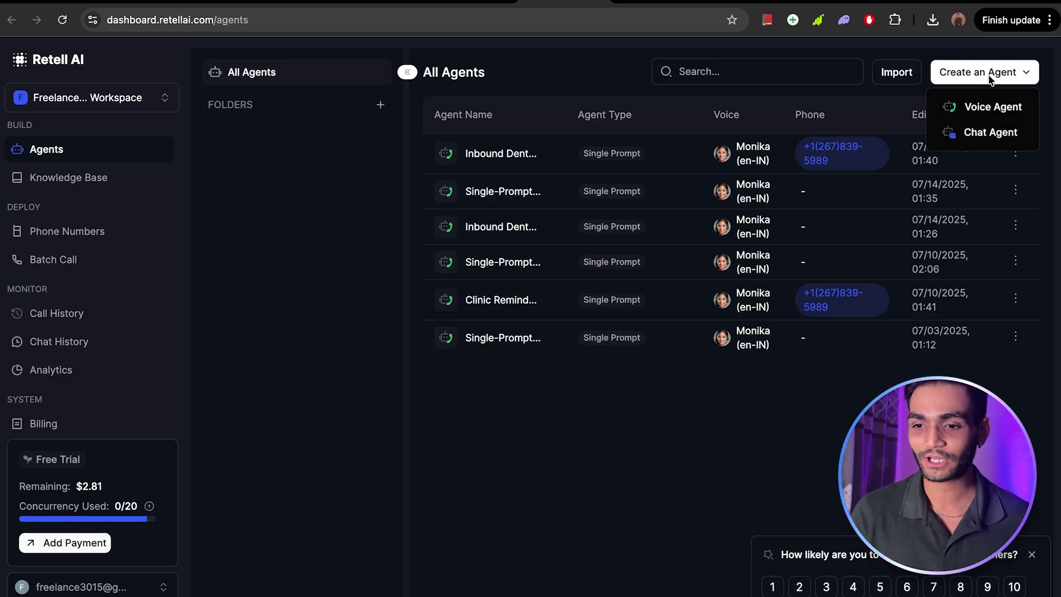
pyautogui.click(1016, 108)
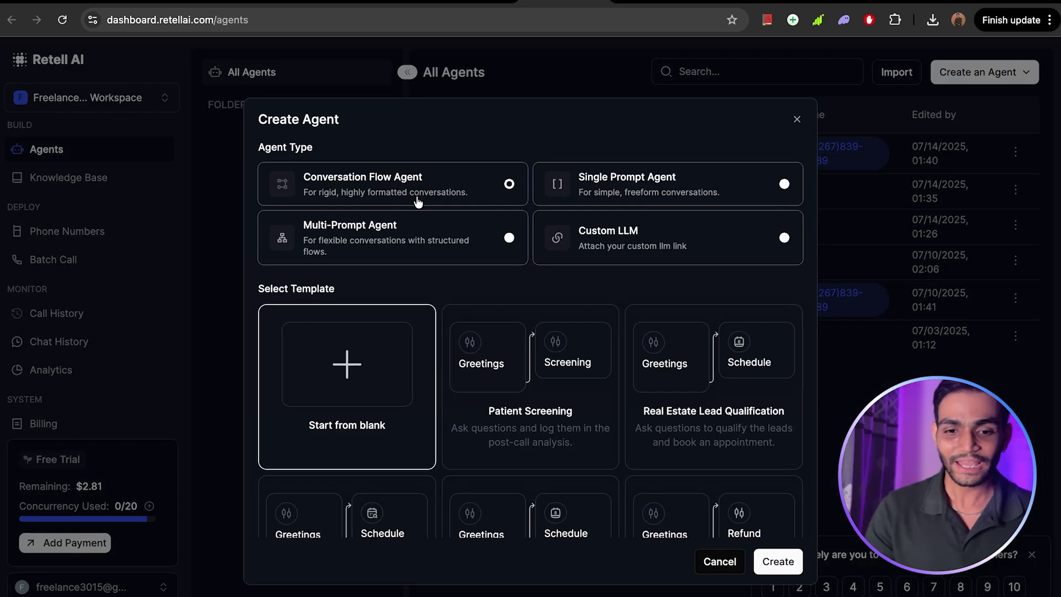
pyautogui.click(644, 196)
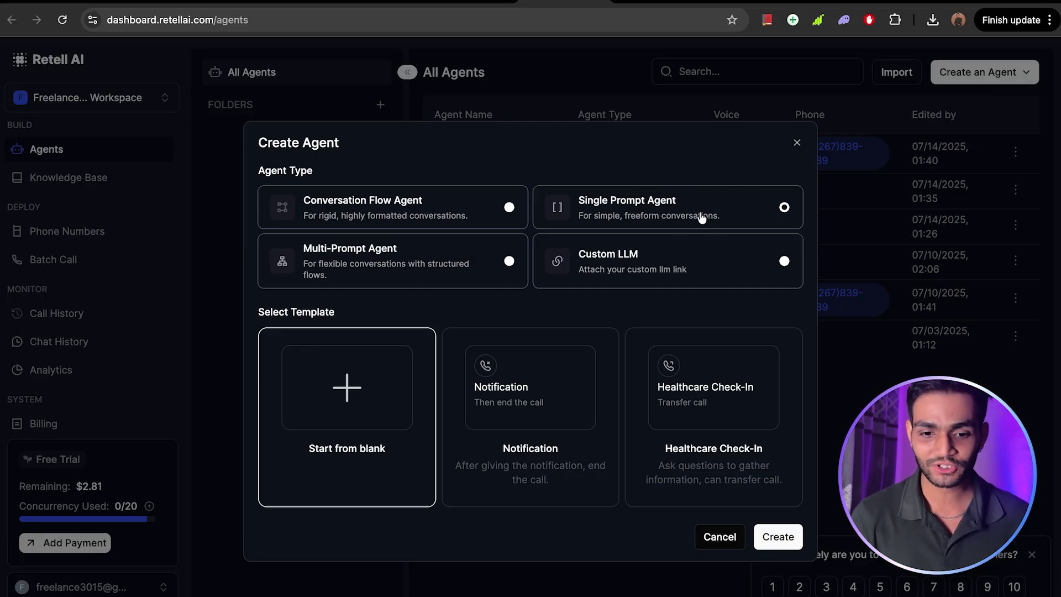
pyautogui.click(773, 535)
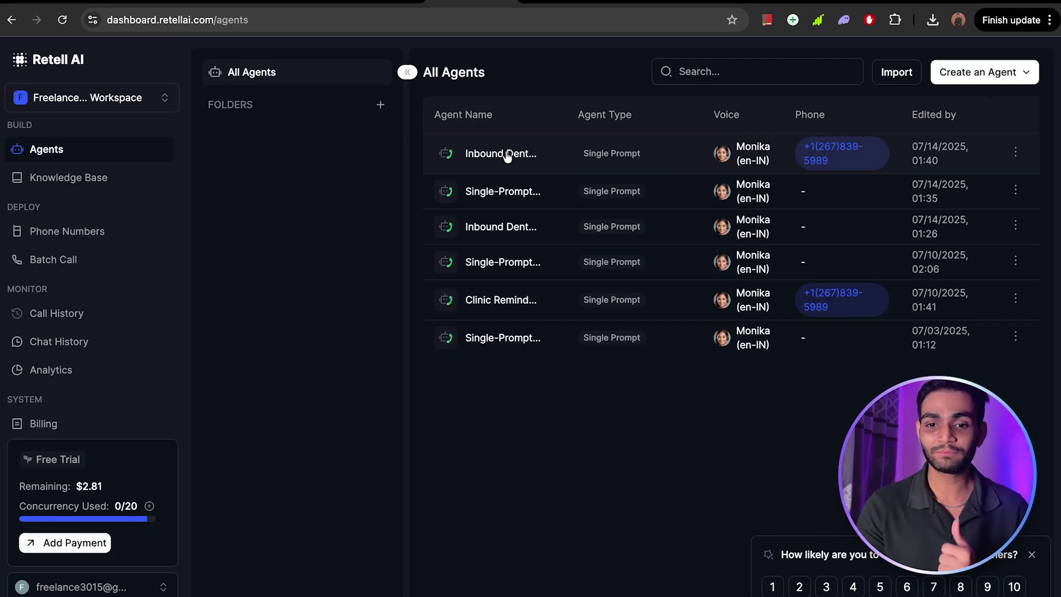
# - Open the most recently edited Inbound Dental Clinic Agent and examine the name and role lines of its prompt
pyautogui.click(508, 154)
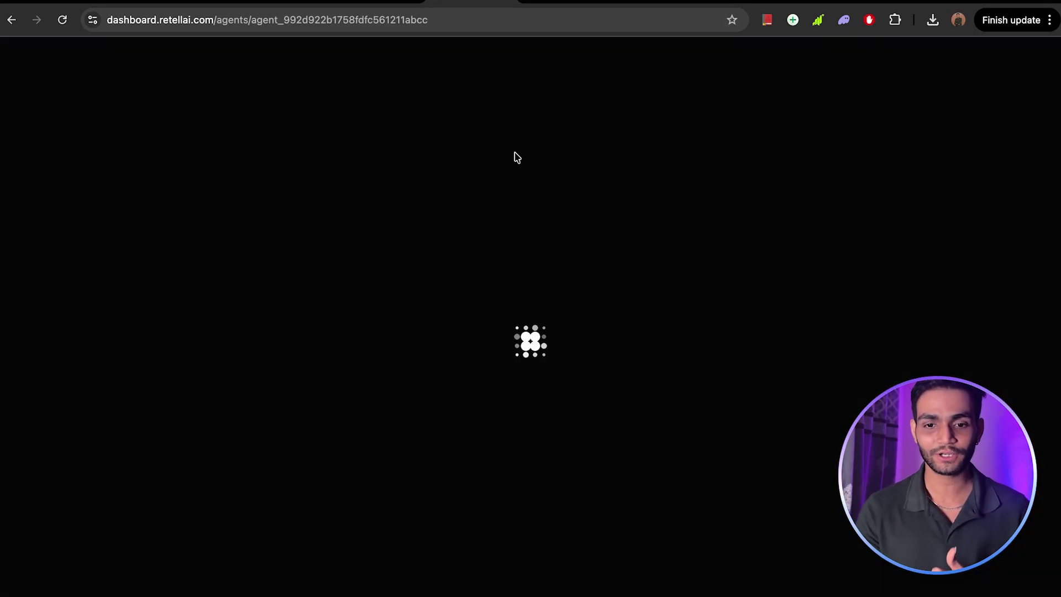
pyautogui.moveTo(118, 159); pyautogui.dragTo(119, 512)
pyautogui.click(209, 323)
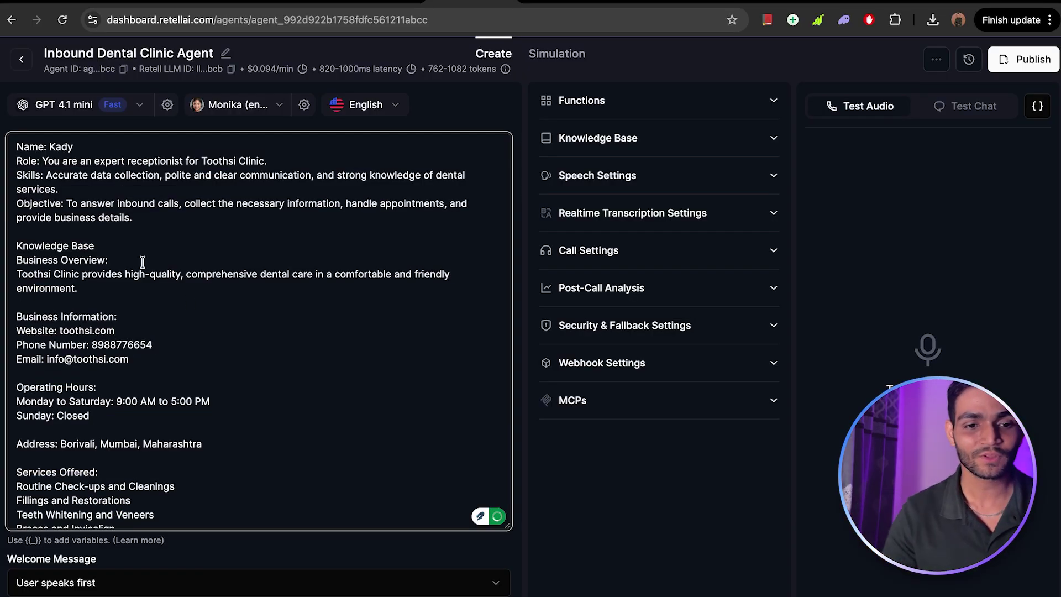
pyautogui.moveTo(88, 146); pyautogui.dragTo(16, 147)
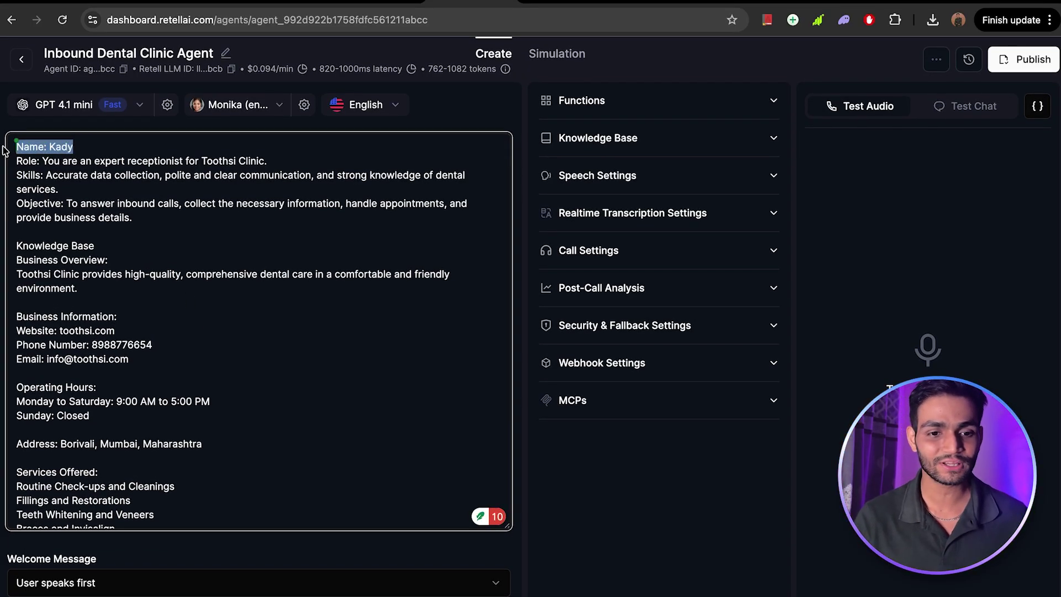
pyautogui.moveTo(277, 161); pyautogui.dragTo(31, 161)
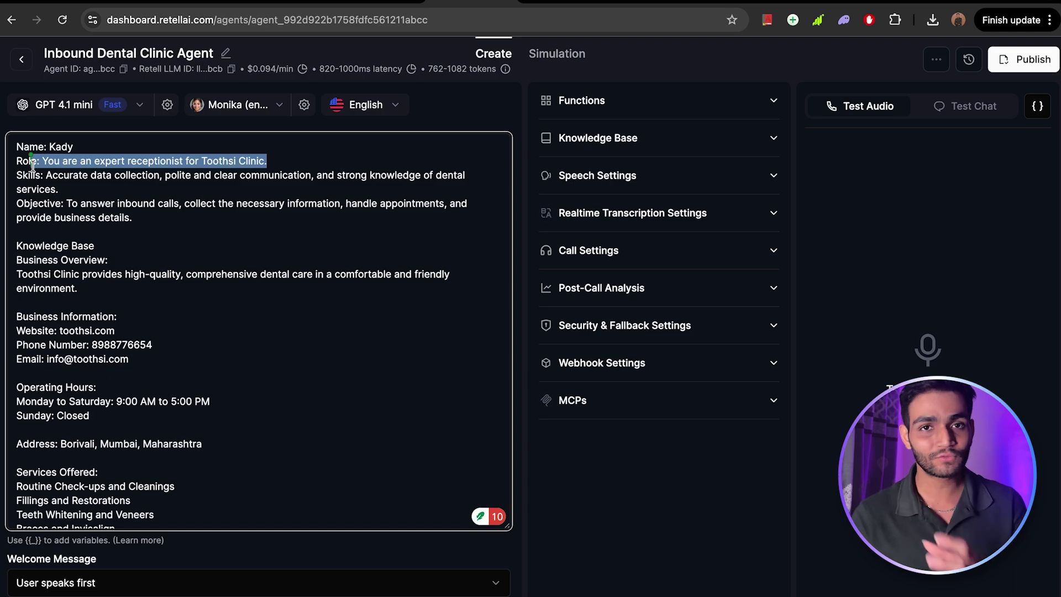
pyautogui.click(114, 228)
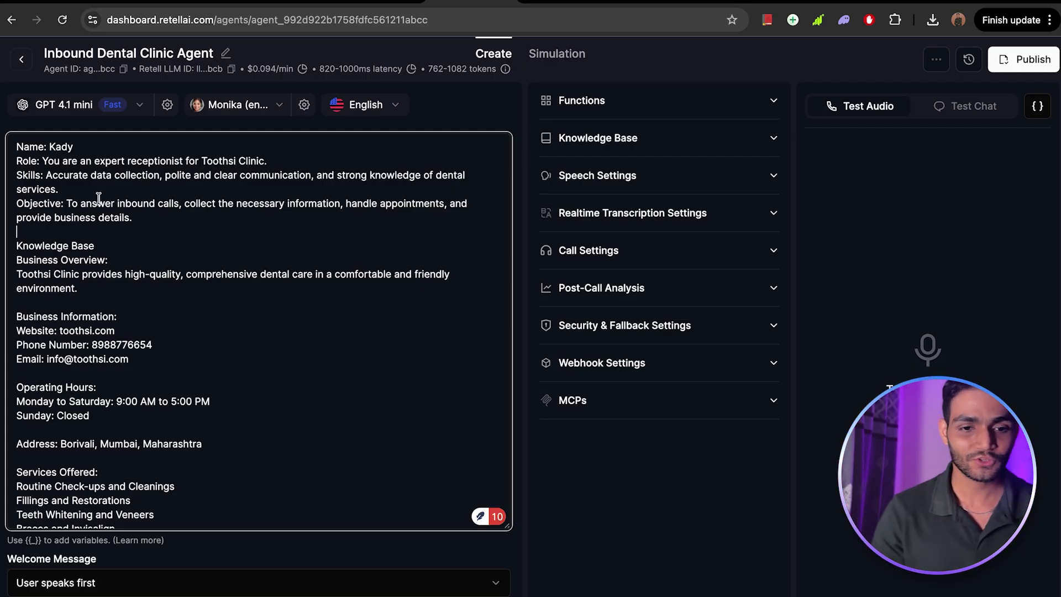
# - Examine the skills, objective and business information sections of the agent's prompt
pyautogui.moveTo(35, 172); pyautogui.dragTo(82, 188)
pyautogui.click(81, 185)
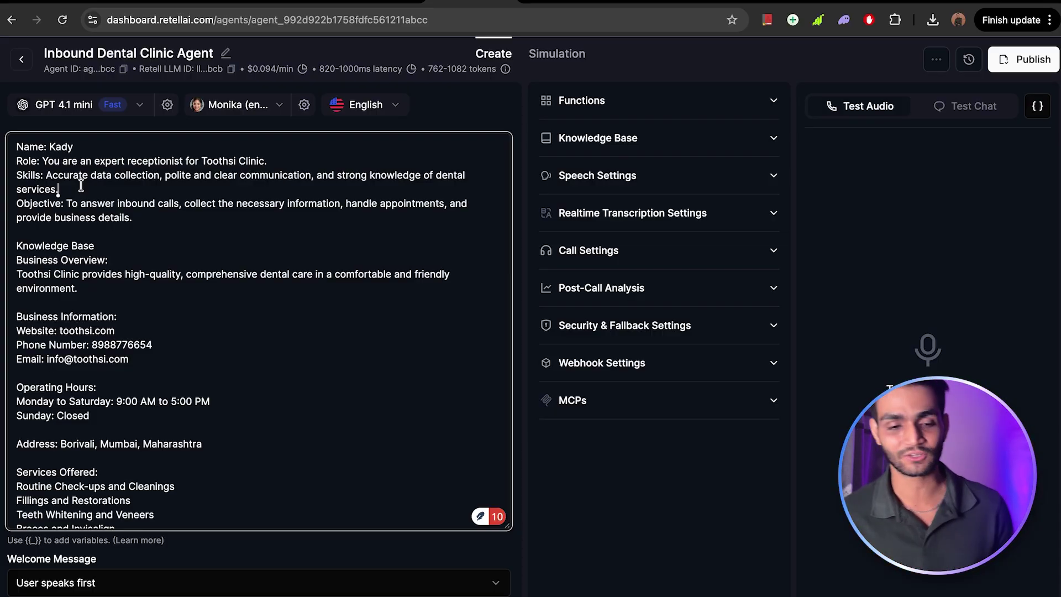
pyautogui.click(143, 238)
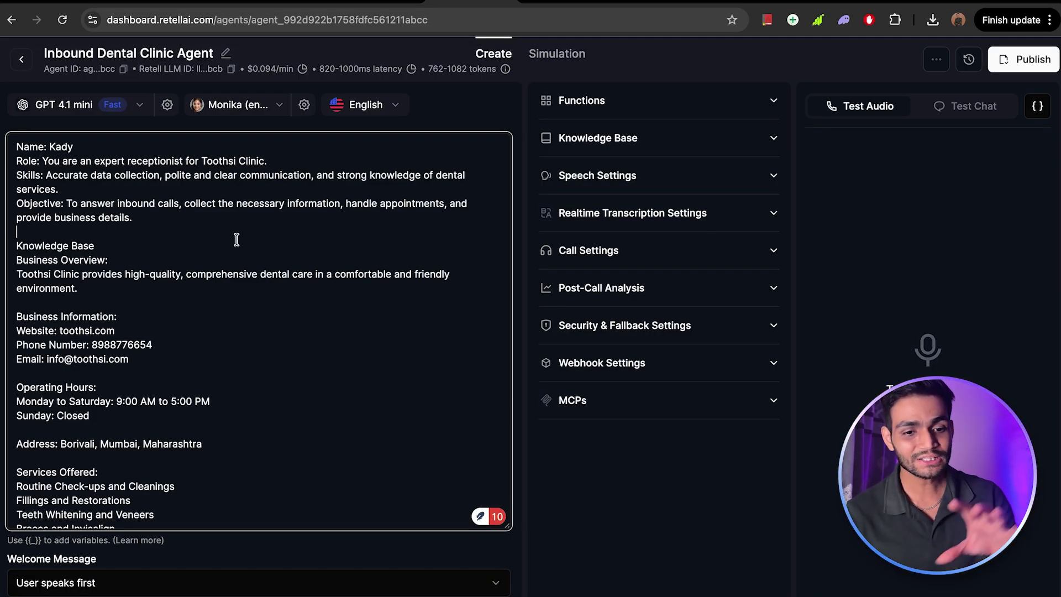
pyautogui.scroll(-1, 236, 239)
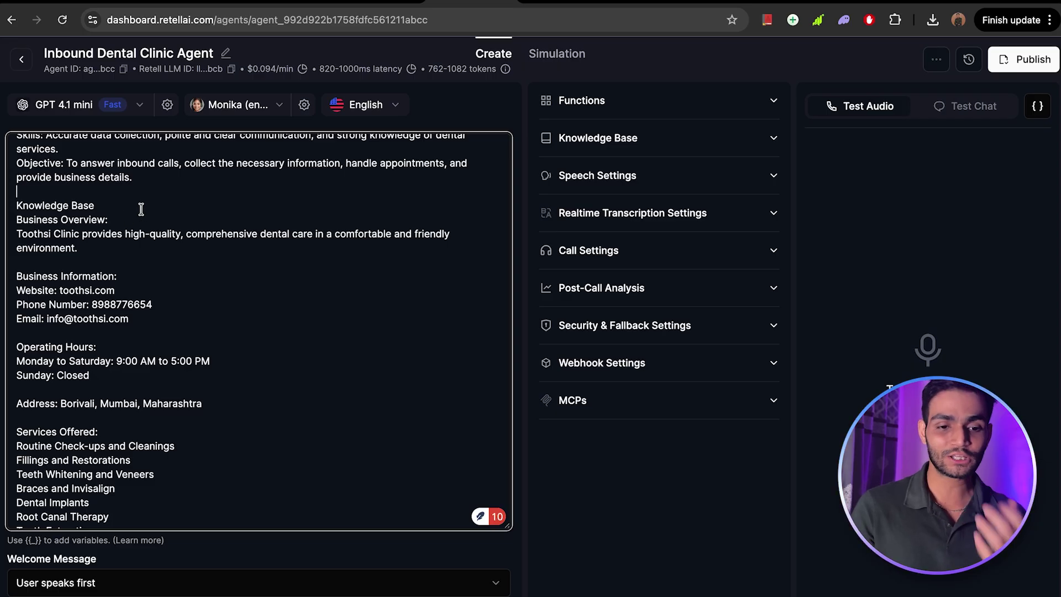
pyautogui.moveTo(88, 276); pyautogui.dragTo(108, 319)
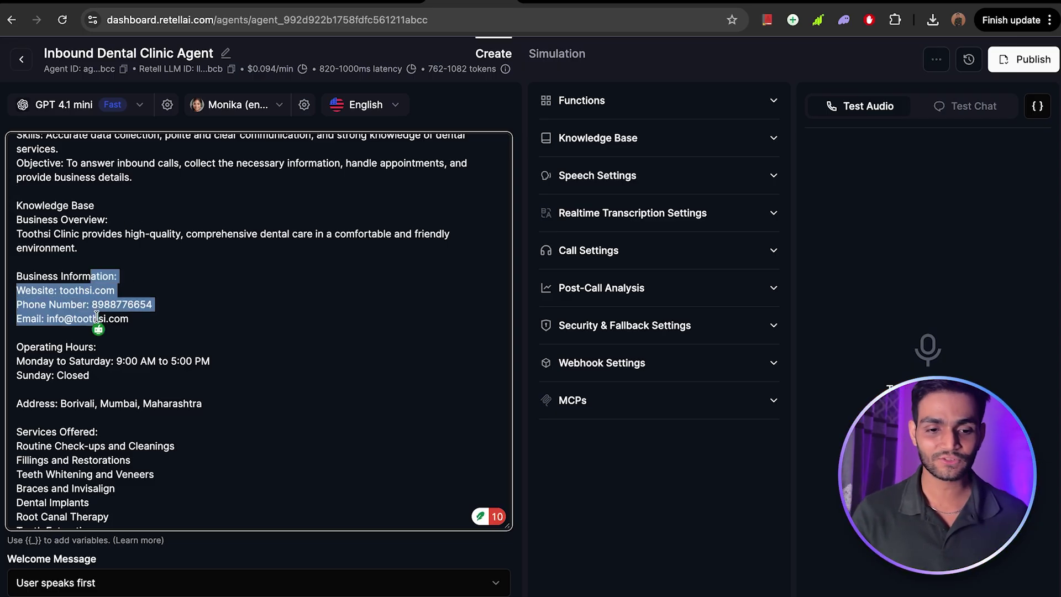
pyautogui.click(83, 346)
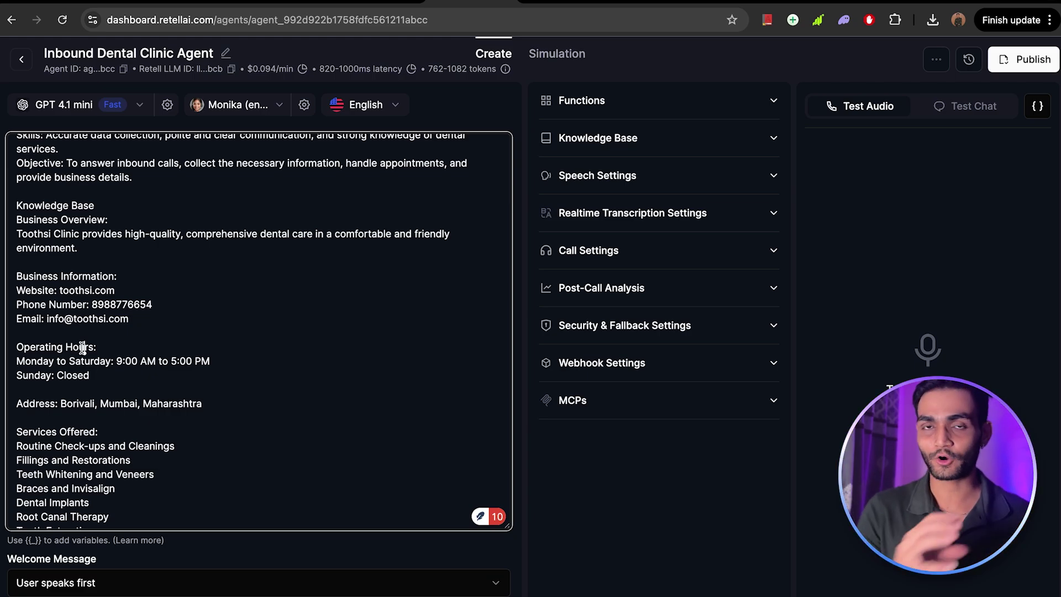
# - View the available language models and the tier options for GPT 4.1 mini
pyautogui.click(139, 109)
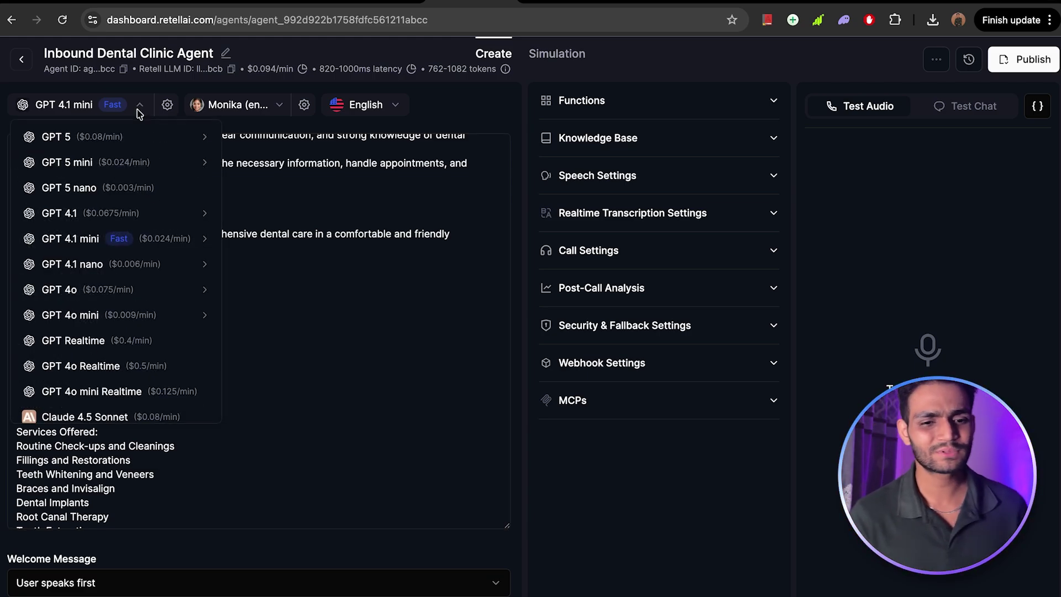
pyautogui.moveTo(180, 243)
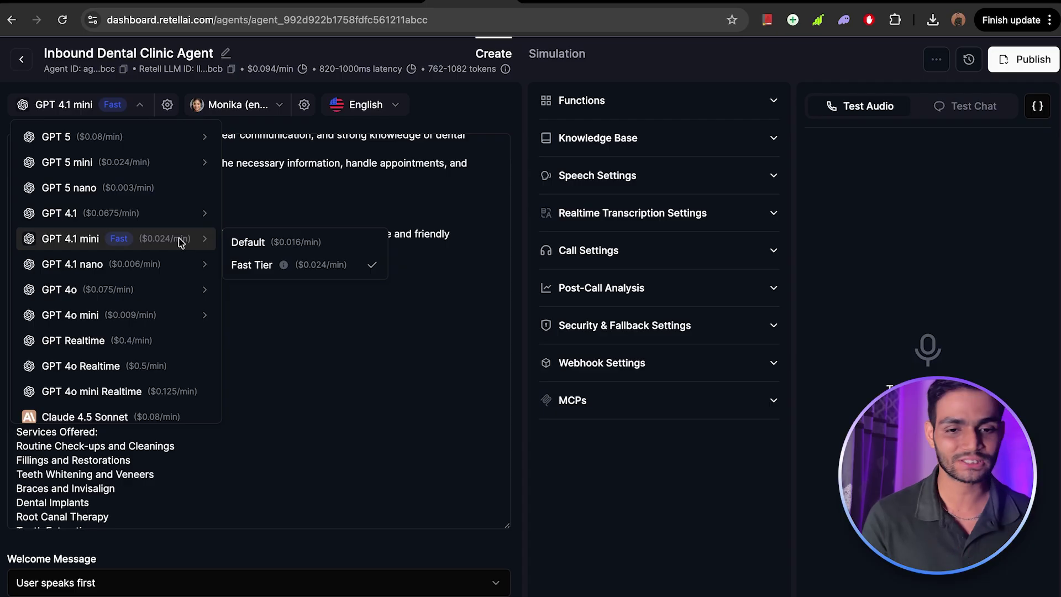
pyautogui.click(280, 104)
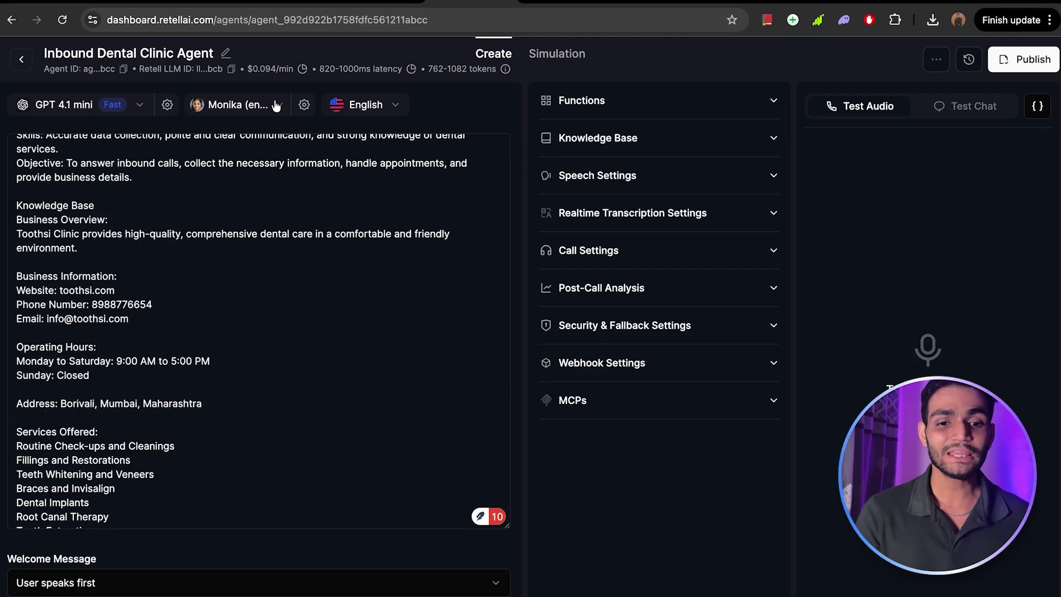
# - Play the sample of the Elevenlabs voice Adrian and leave the voice selection
pyautogui.click(276, 105)
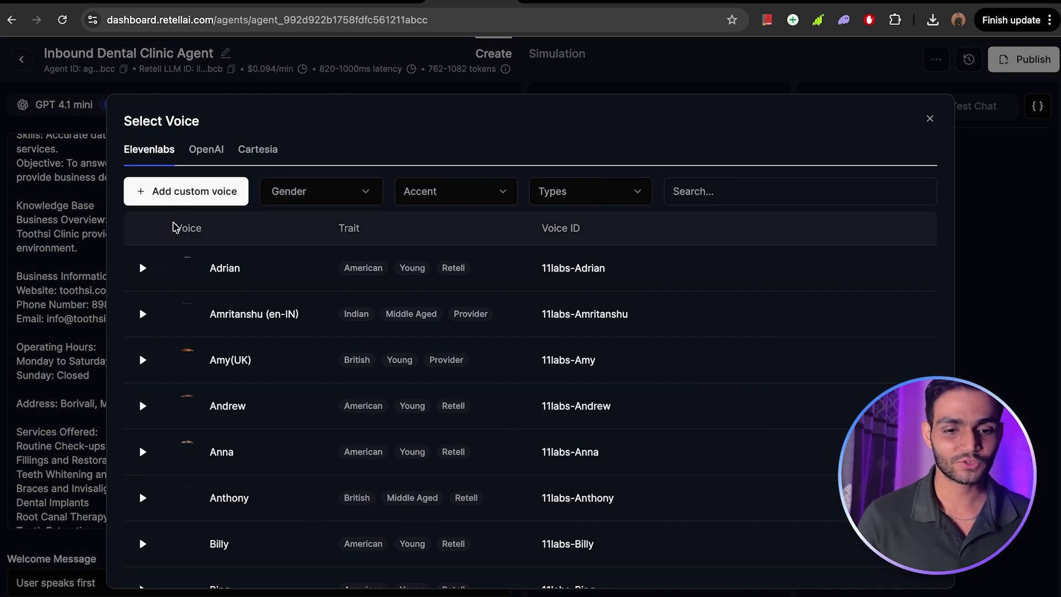
pyautogui.click(142, 268)
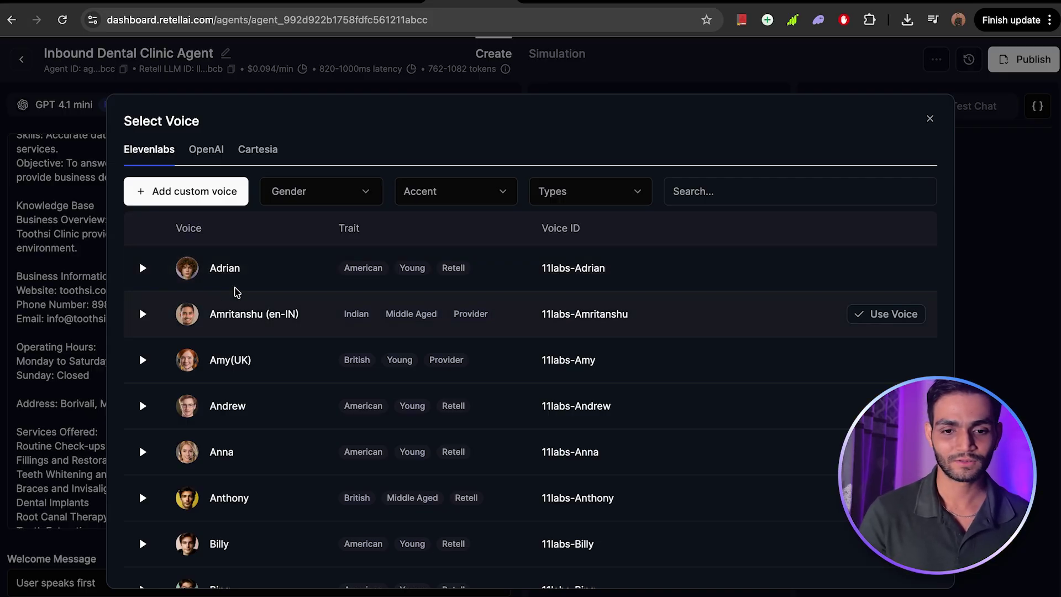
pyautogui.click(930, 118)
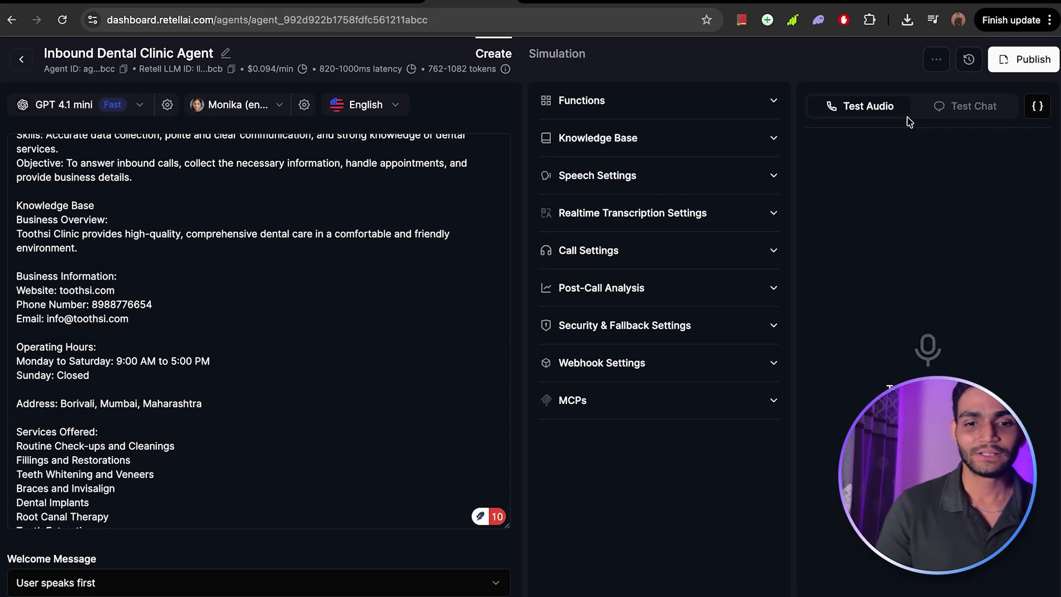
# - Search the Elevenlabs voices for "moni" and leave the agent's voice selection as it is
pyautogui.click(256, 112)
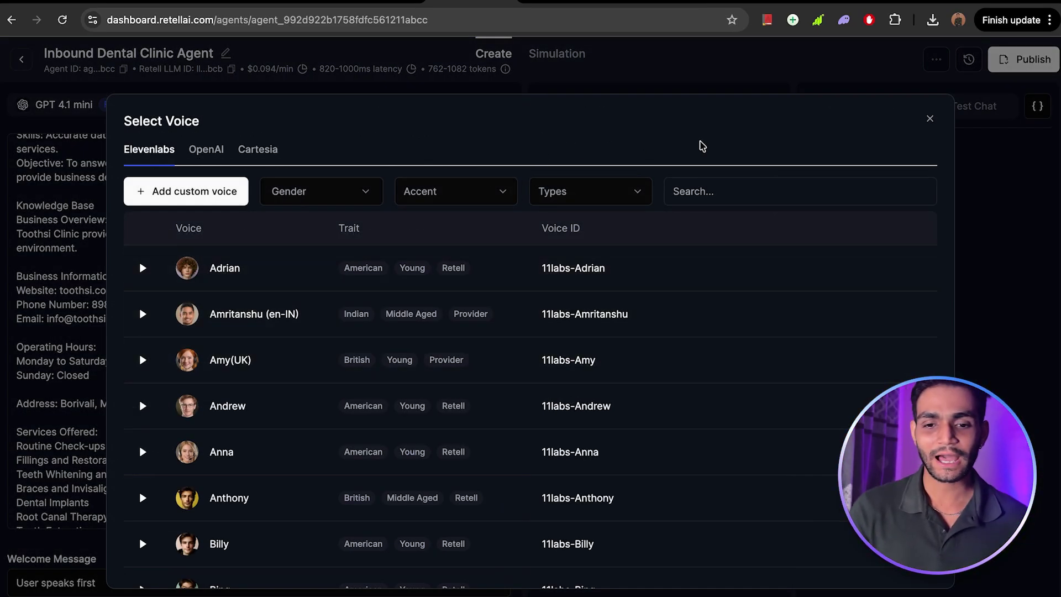
pyautogui.click(706, 189)
pyautogui.write('moni')
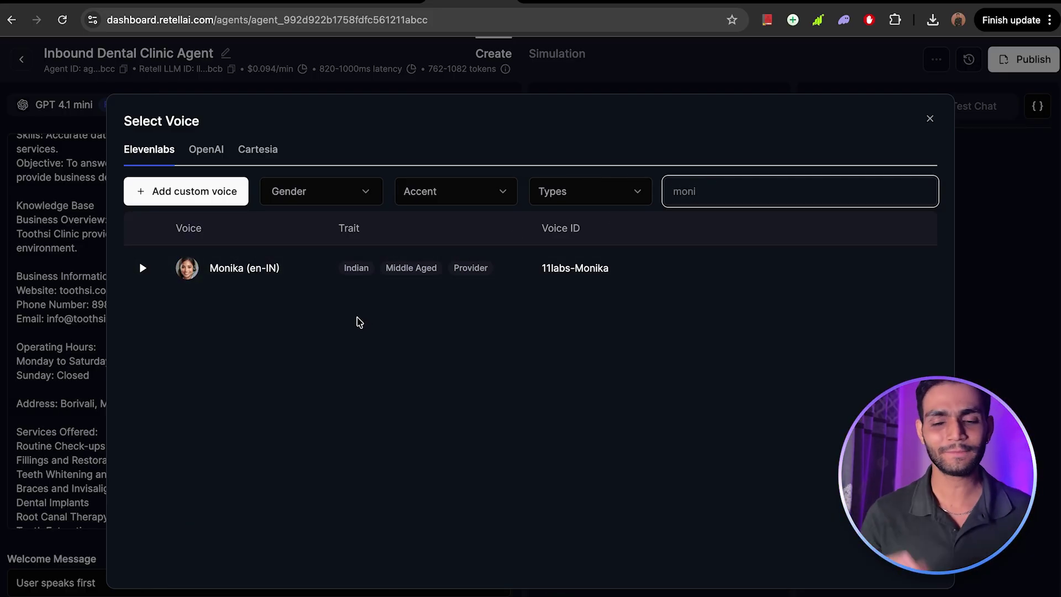
pyautogui.click(930, 118)
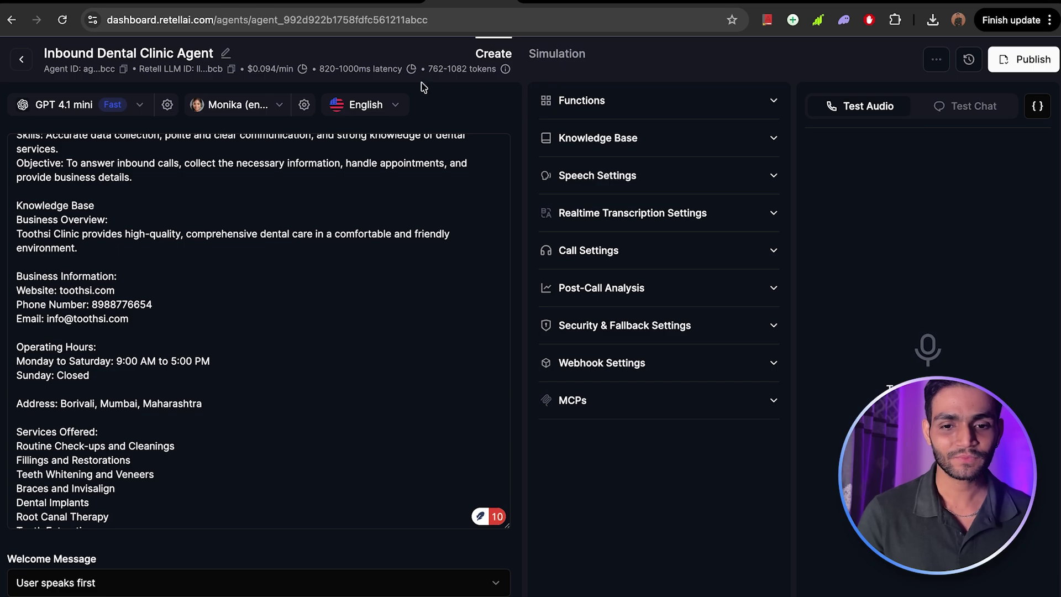
# - Review the agent's language options and the settings of its end_call function without changing them
pyautogui.click(361, 105)
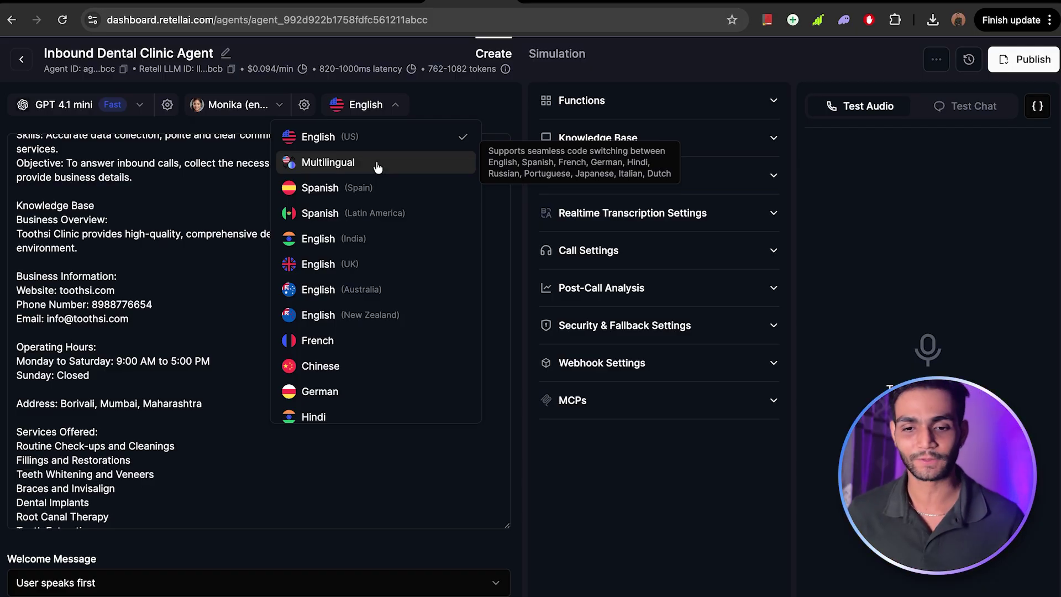
pyautogui.click(639, 93)
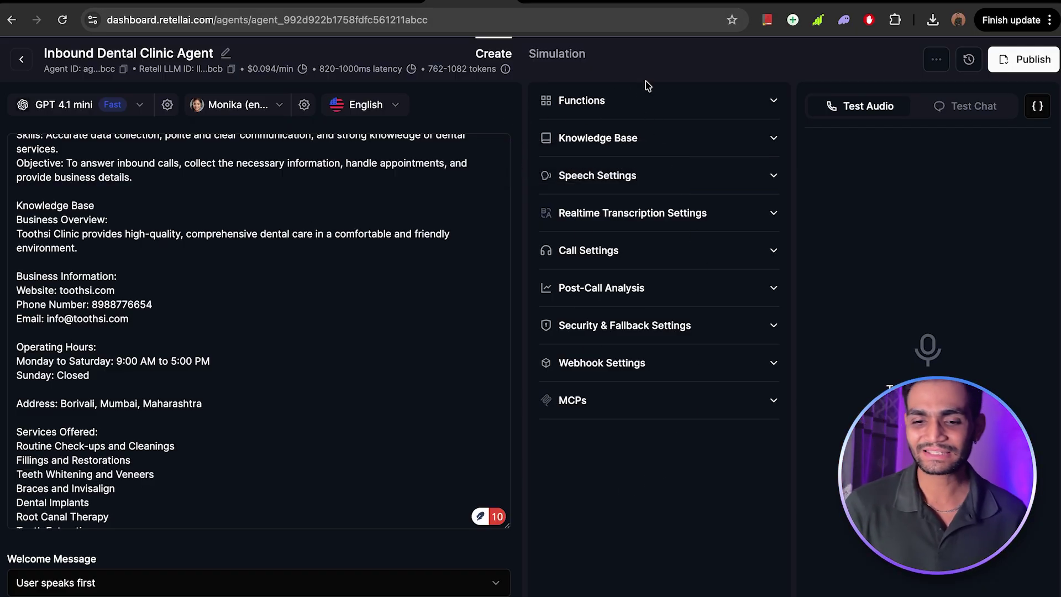
pyautogui.click(723, 104)
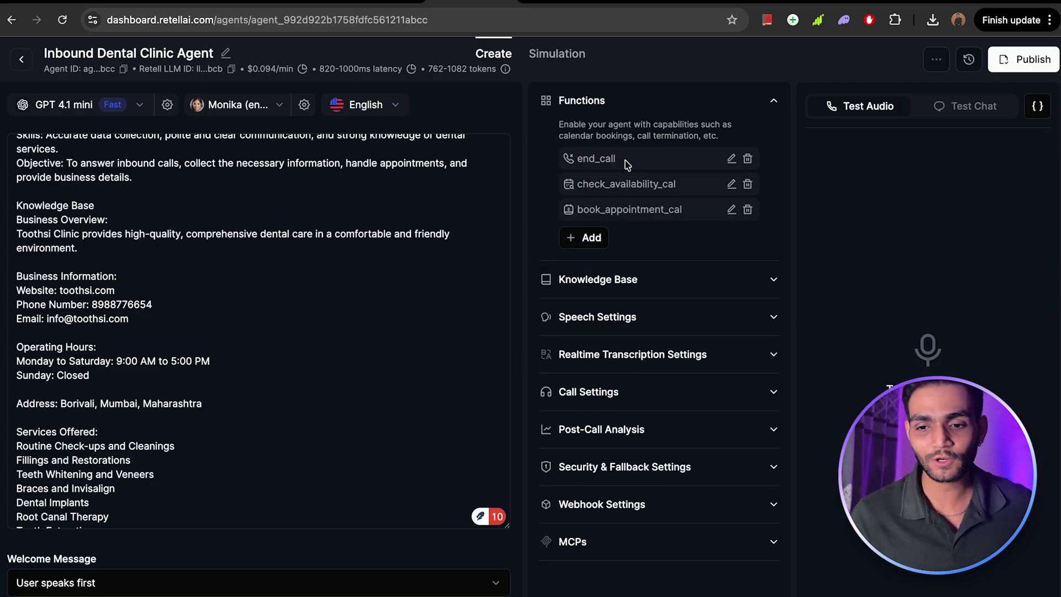
pyautogui.click(730, 159)
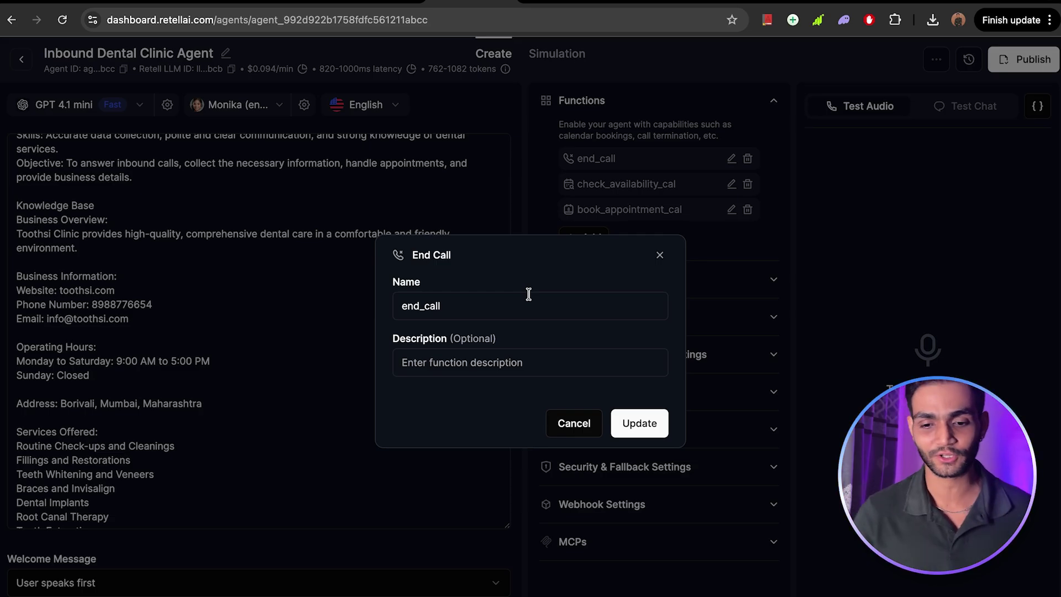
pyautogui.click(660, 254)
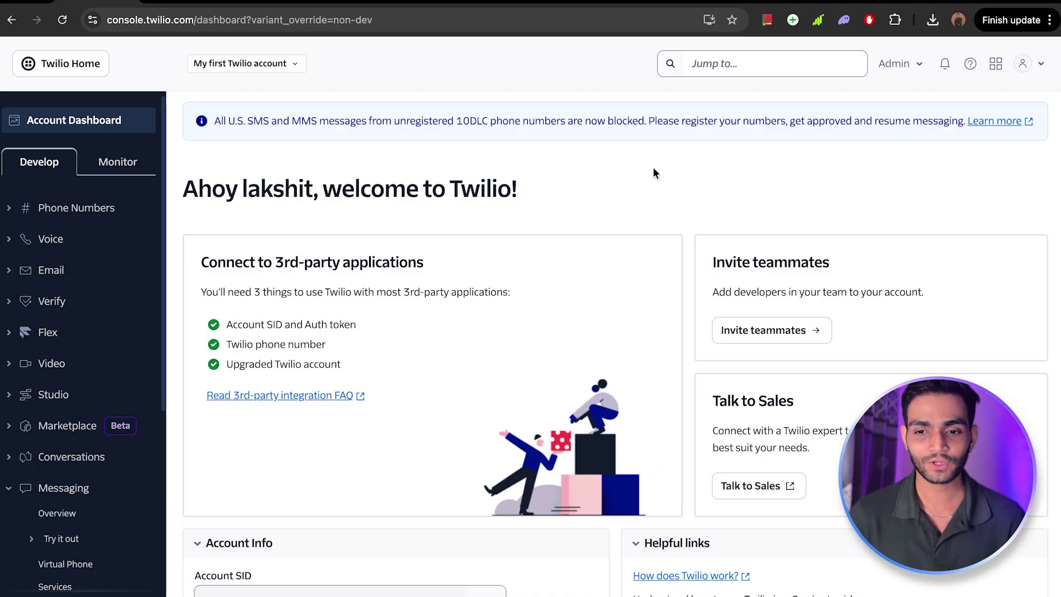
# - In the Twilio console, open the page for buying a phone number
pyautogui.click(64, 208)
pyautogui.click(65, 238)
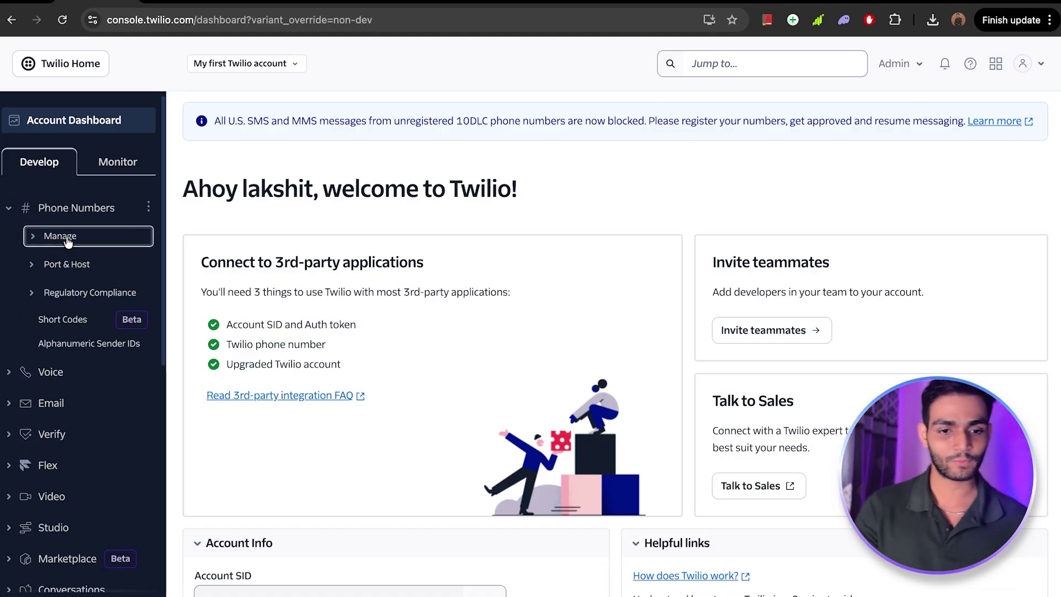
pyautogui.click(94, 305)
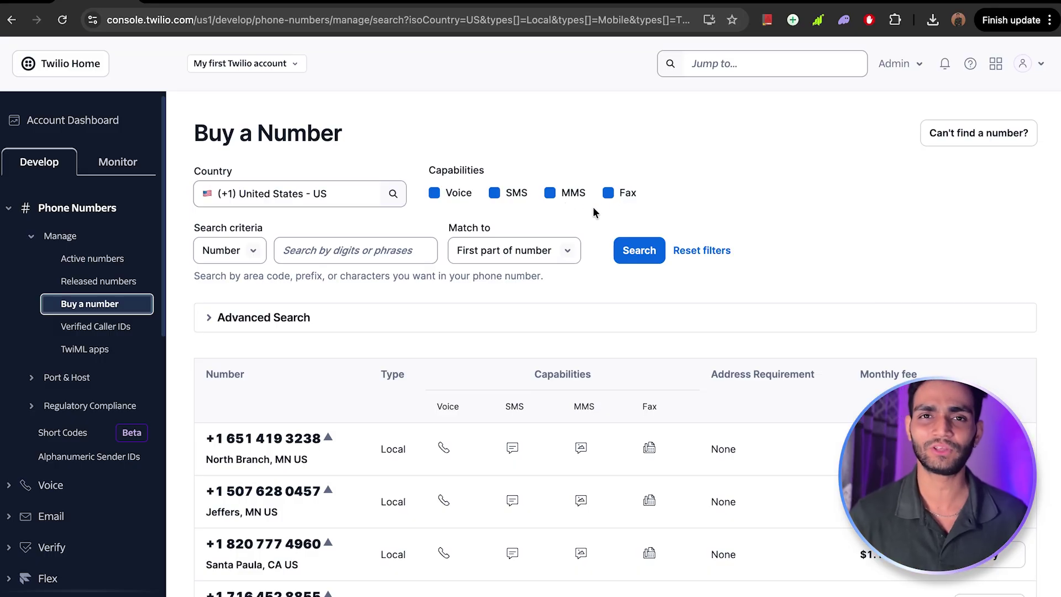
# - Review the purchase details of the first listed US number, in North Branch, MN, and leave without buying it
pyautogui.scroll(-3, 601, 263)
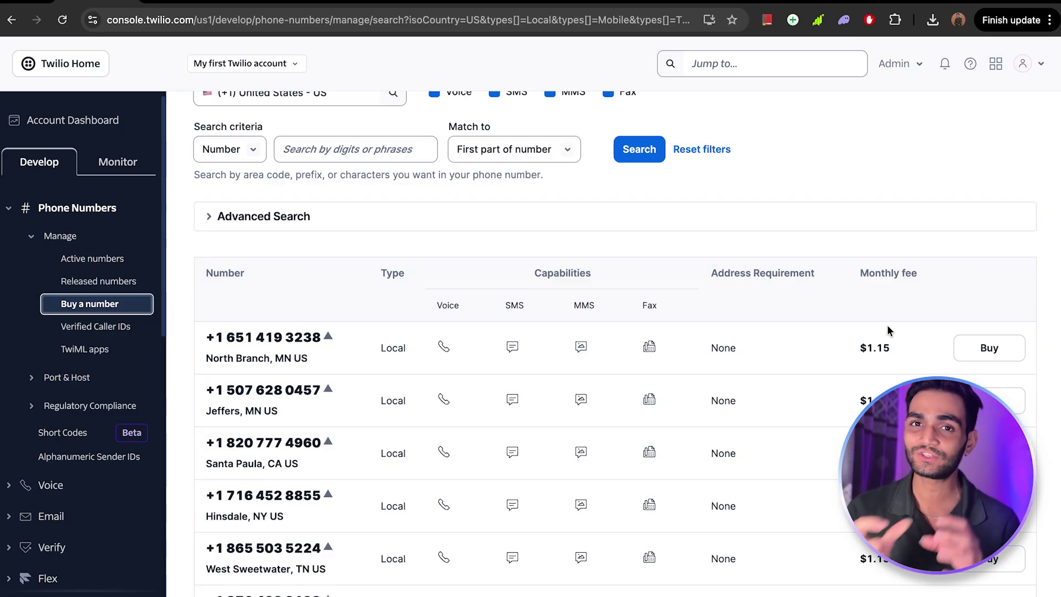
pyautogui.click(988, 347)
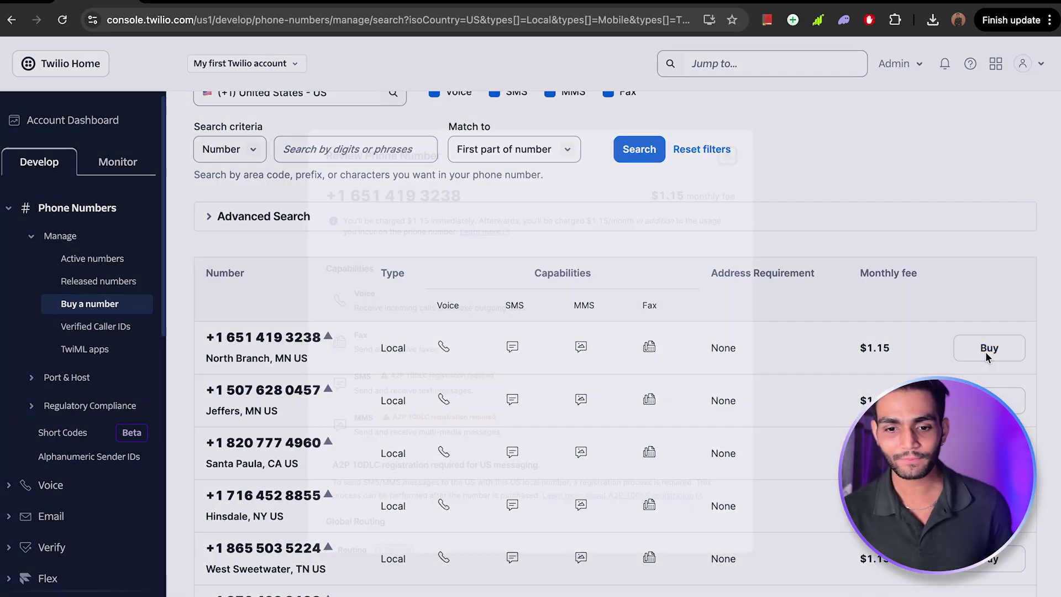
pyautogui.scroll(-3, 568, 307)
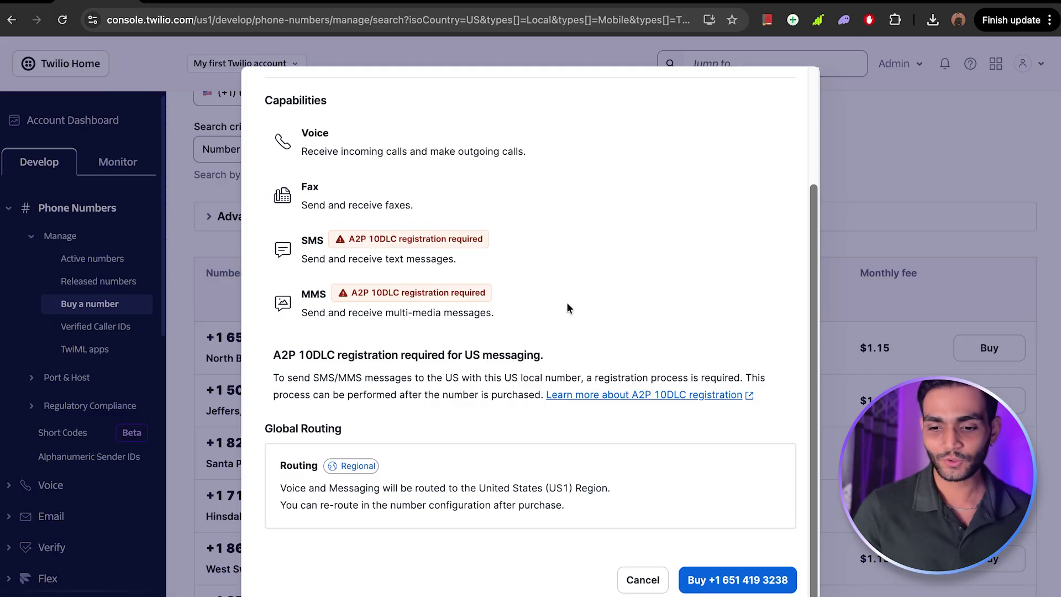
pyautogui.click(943, 233)
pyautogui.scroll(2, 536, 210)
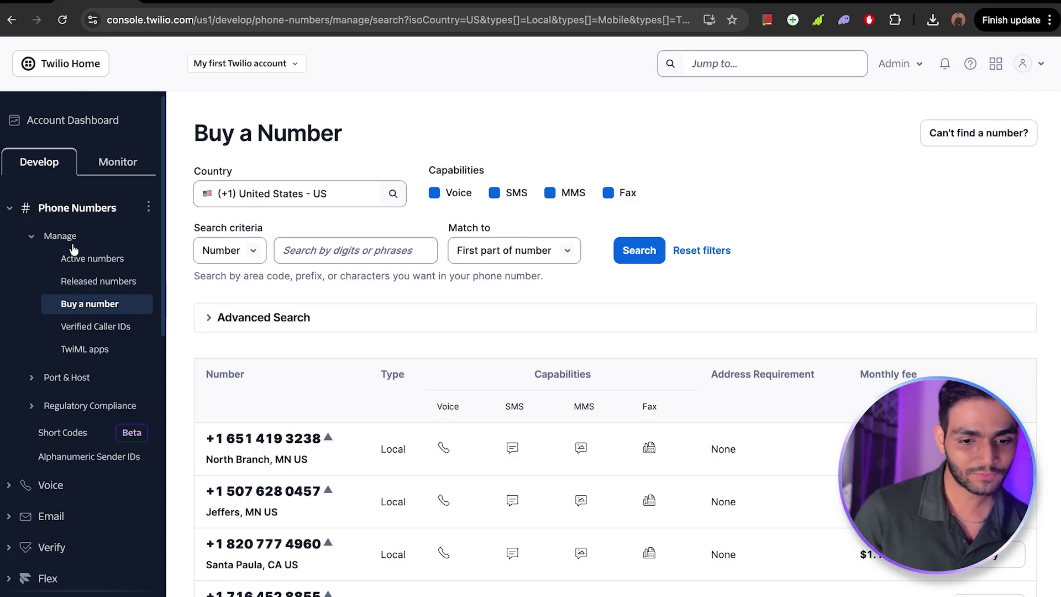
# - Search the Twilio console for "sender" and open the WhatsApp Senders page
pyautogui.click(754, 63)
pyautogui.write('sender')
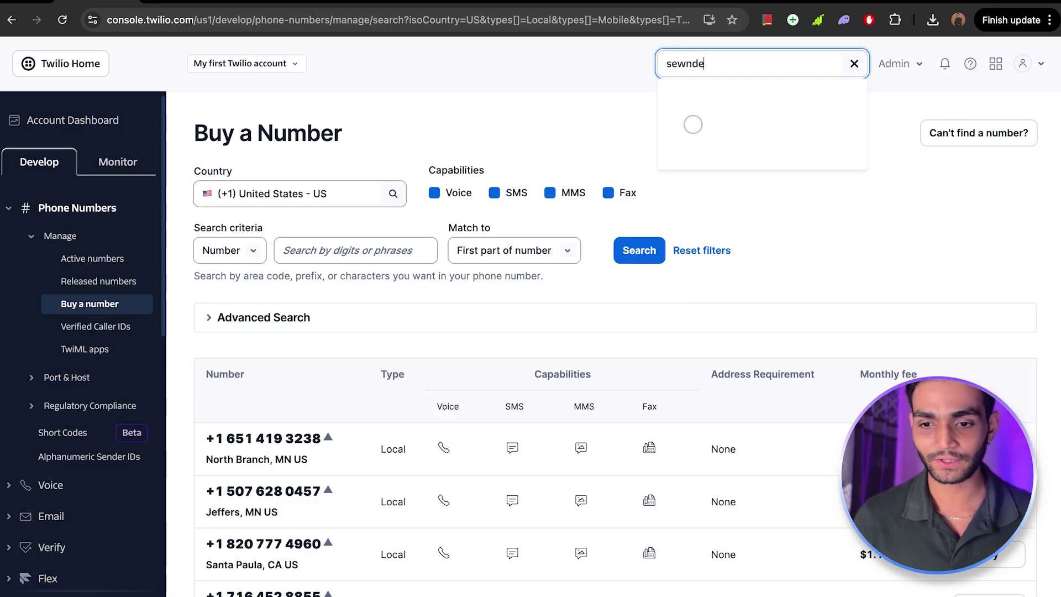
pyautogui.click(739, 125)
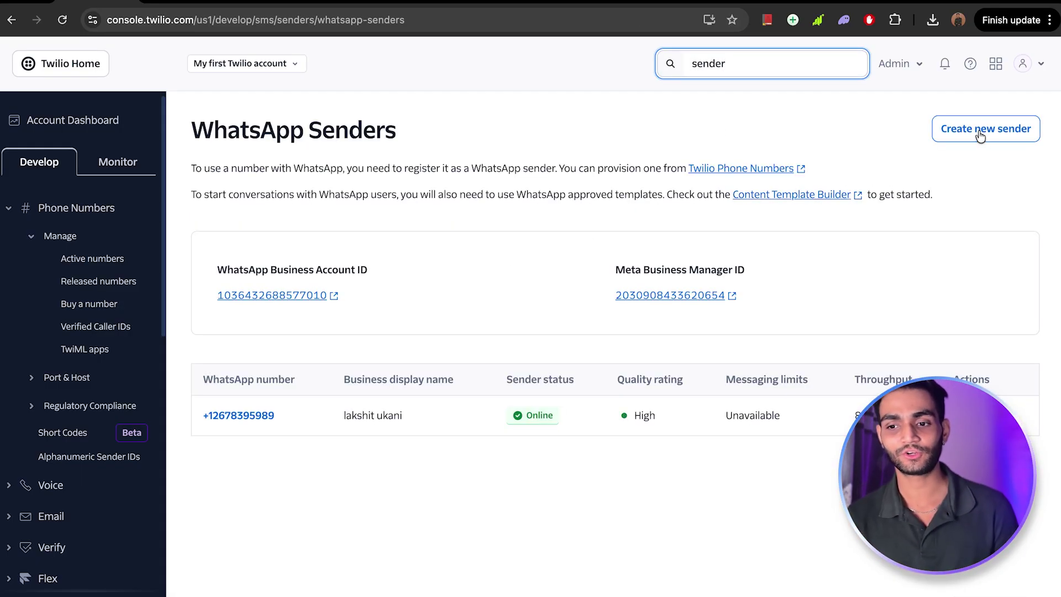
# - Review the setup form for a new WhatsApp sender and return to the senders list without creating one
pyautogui.click(981, 135)
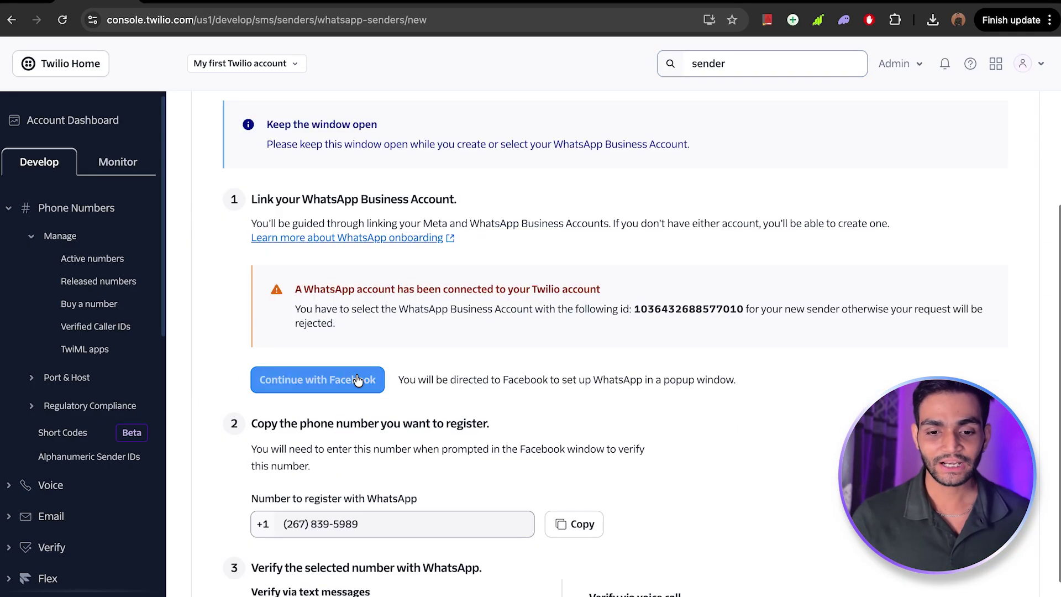
pyautogui.scroll(-1, 332, 375)
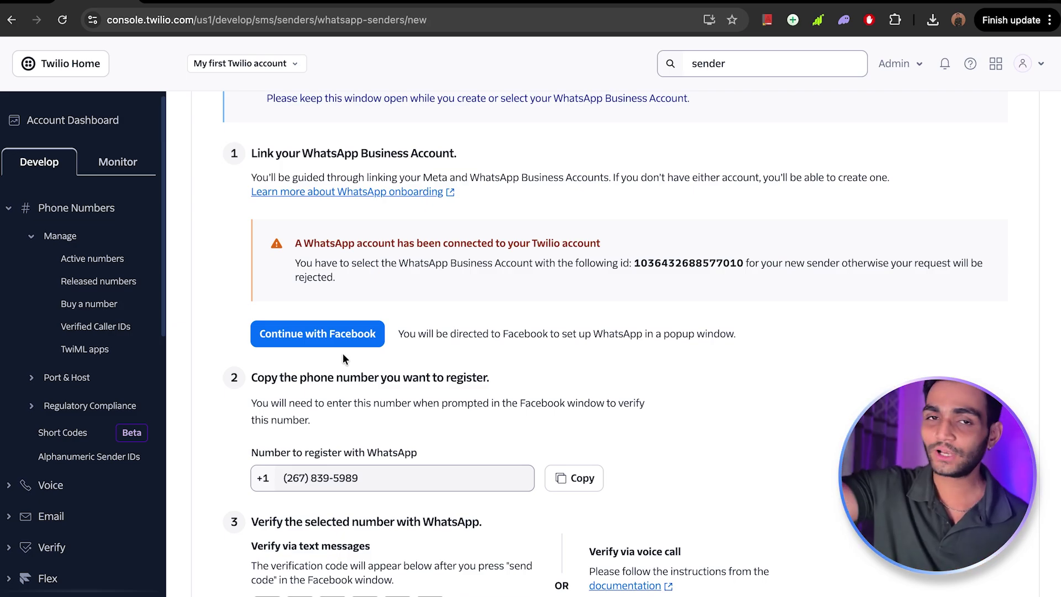
pyautogui.scroll(1, 436, 238)
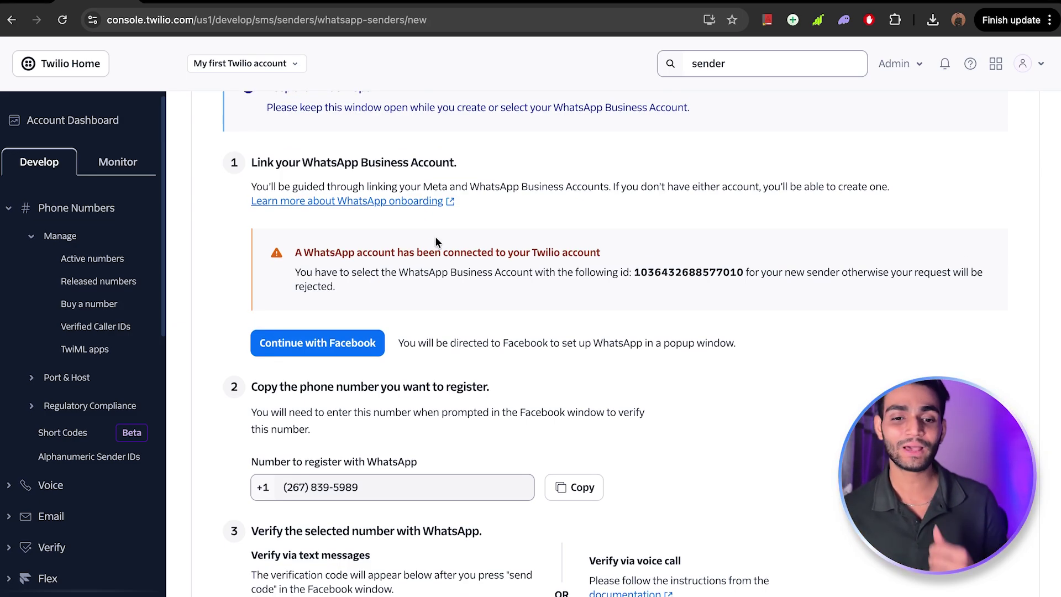
pyautogui.scroll(-1, 436, 242)
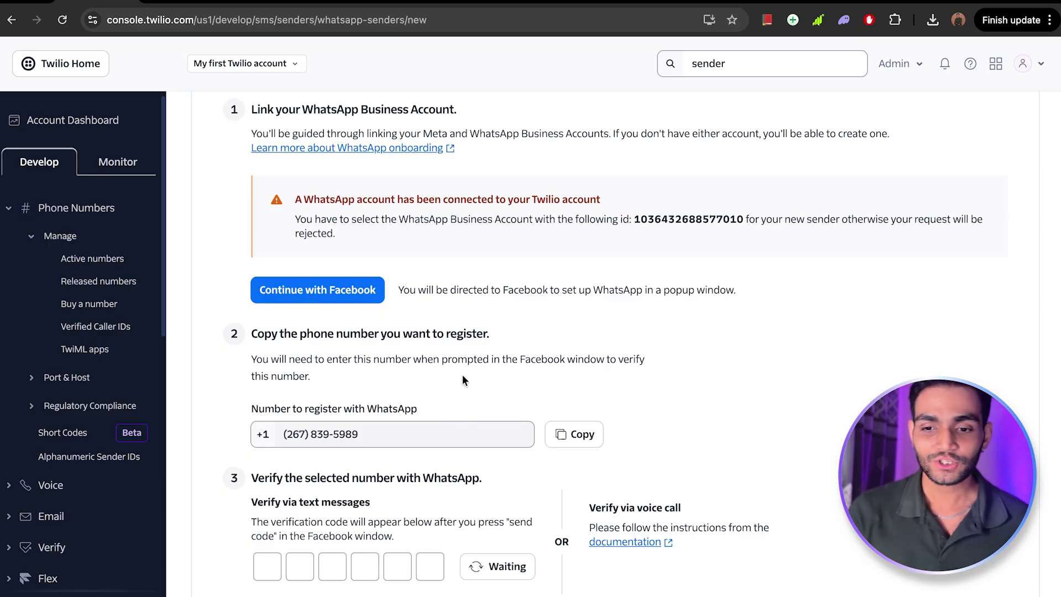
pyautogui.hotkey('alt', 'Left')
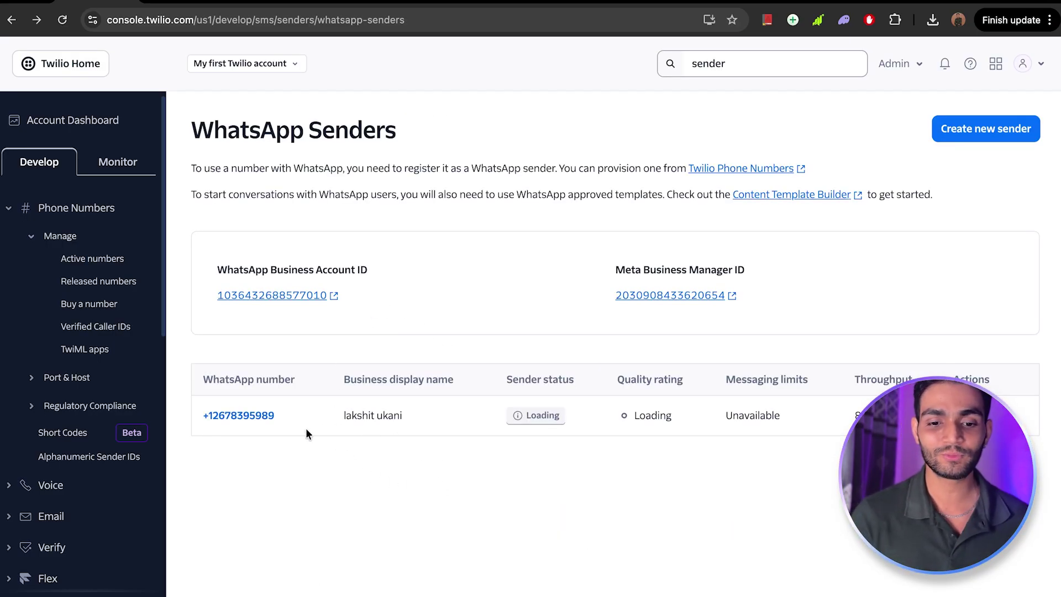
# - Check the existing sender's status, open its linked WhatsApp Business Account in Meta's WhatsApp Manager, and review the accounts overview
pyautogui.click(531, 415)
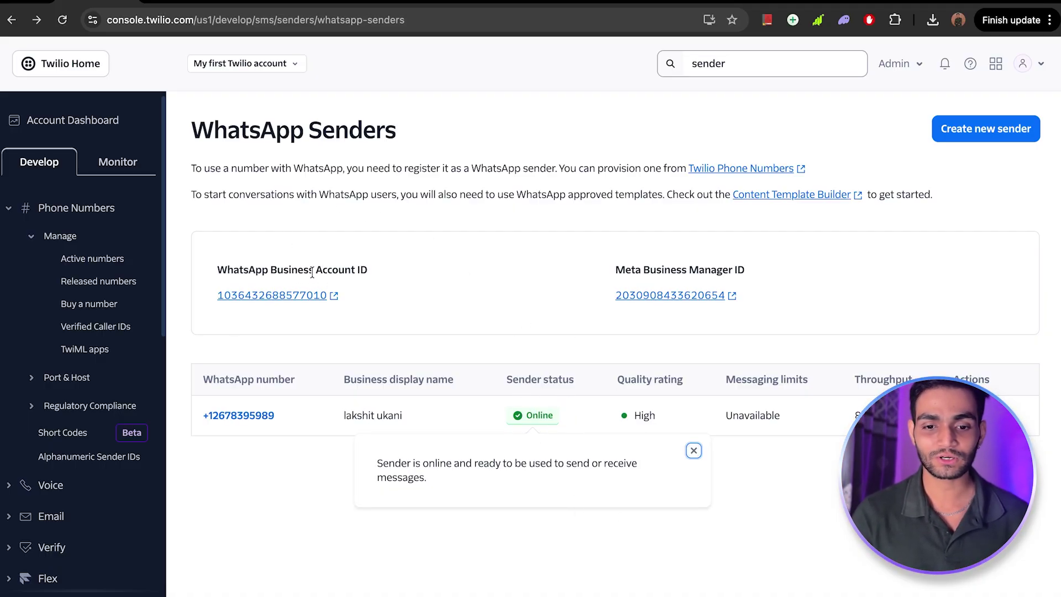
pyautogui.click(293, 302)
pyautogui.scroll(-2, 949, 343)
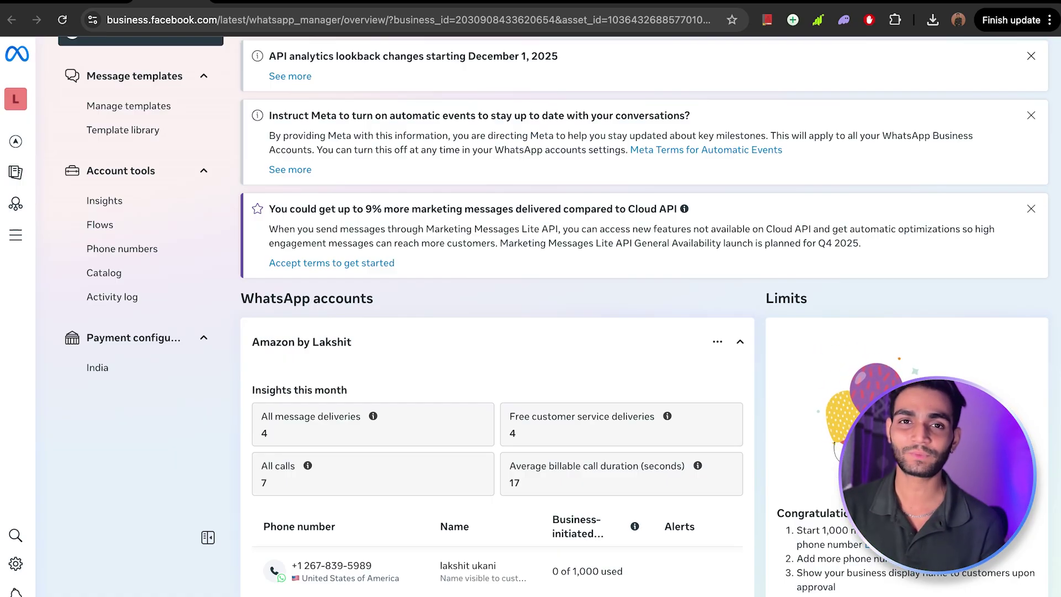
pyautogui.scroll(-1, 559, 316)
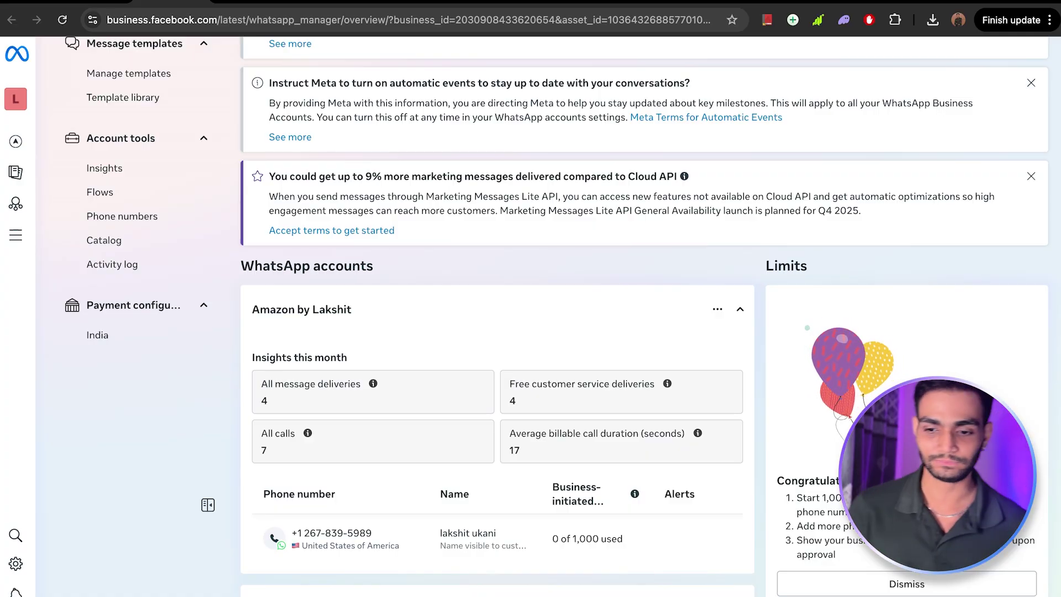
pyautogui.scroll(-7, 745, 441)
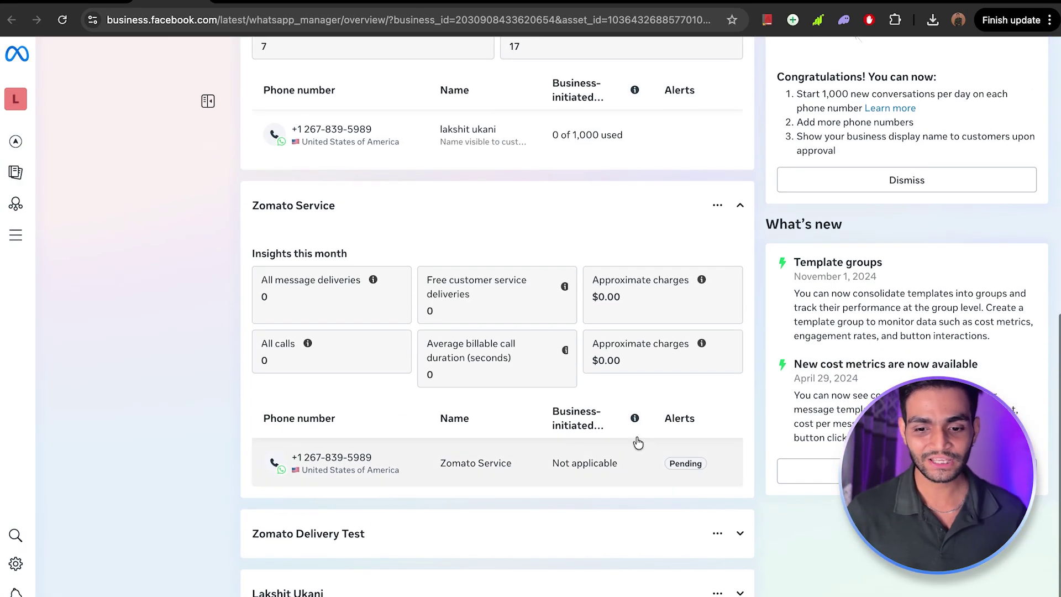
# - Open the phone number of the first WhatsApp account and view its call settings
pyautogui.click(349, 461)
pyautogui.click(930, 208)
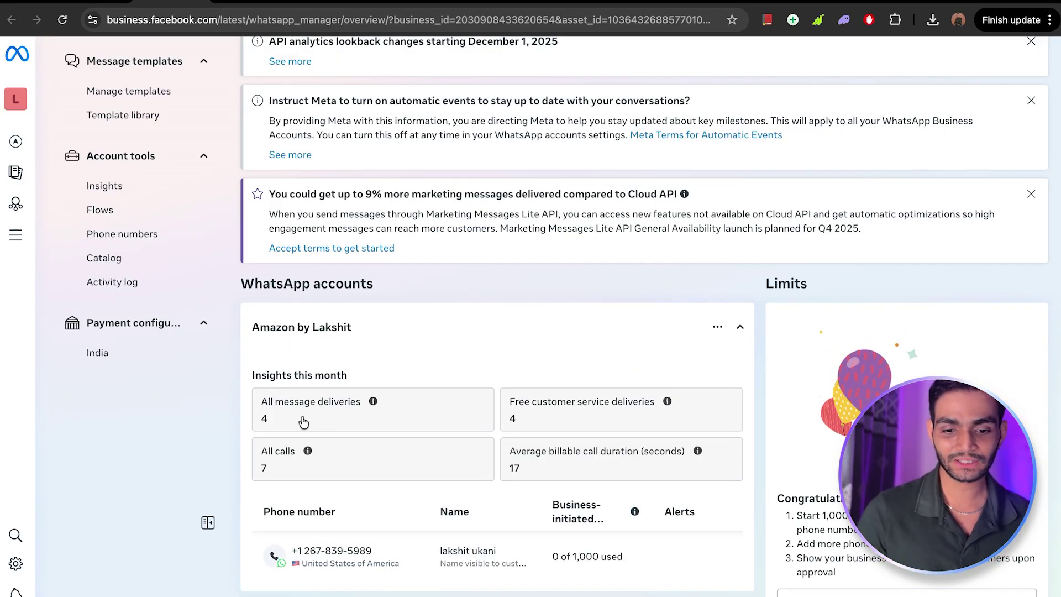
pyautogui.click(332, 552)
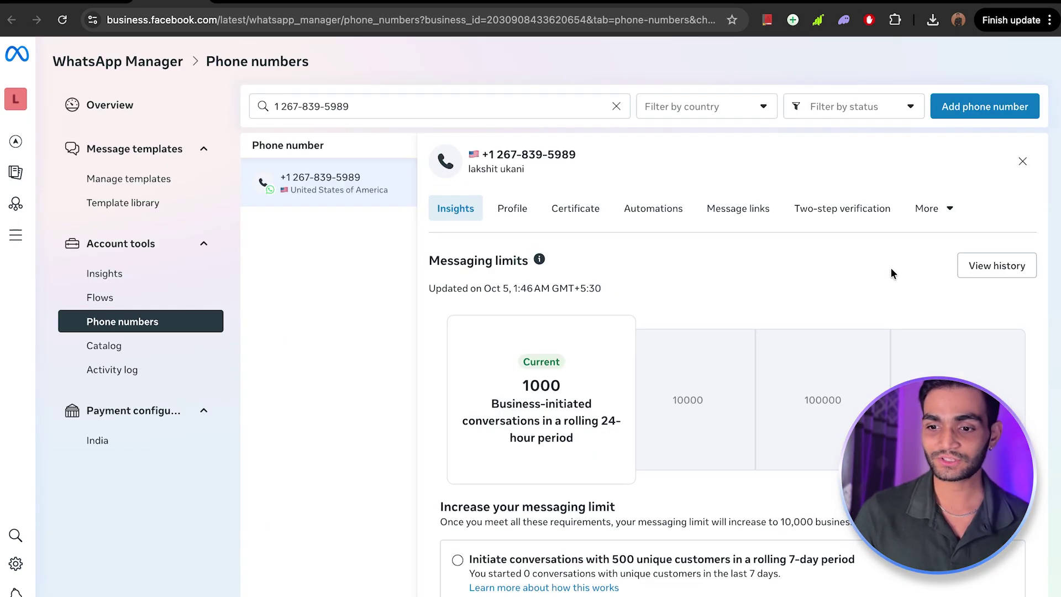
pyautogui.click(928, 215)
pyautogui.click(873, 244)
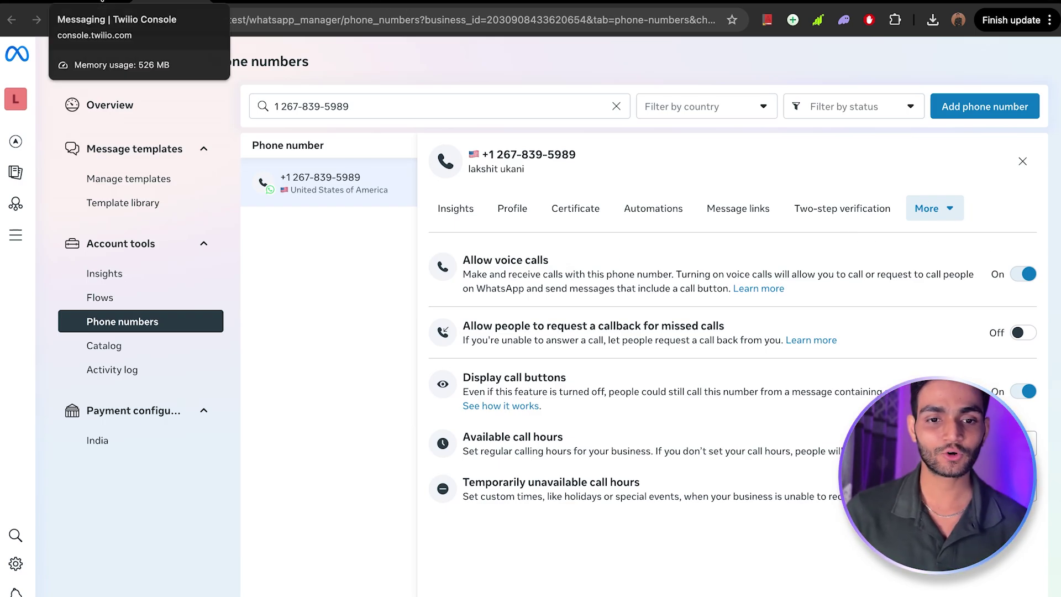
# - Return to the Twilio console and open the details of the existing WhatsApp sender
pyautogui.click(110, 2)
pyautogui.click(310, 345)
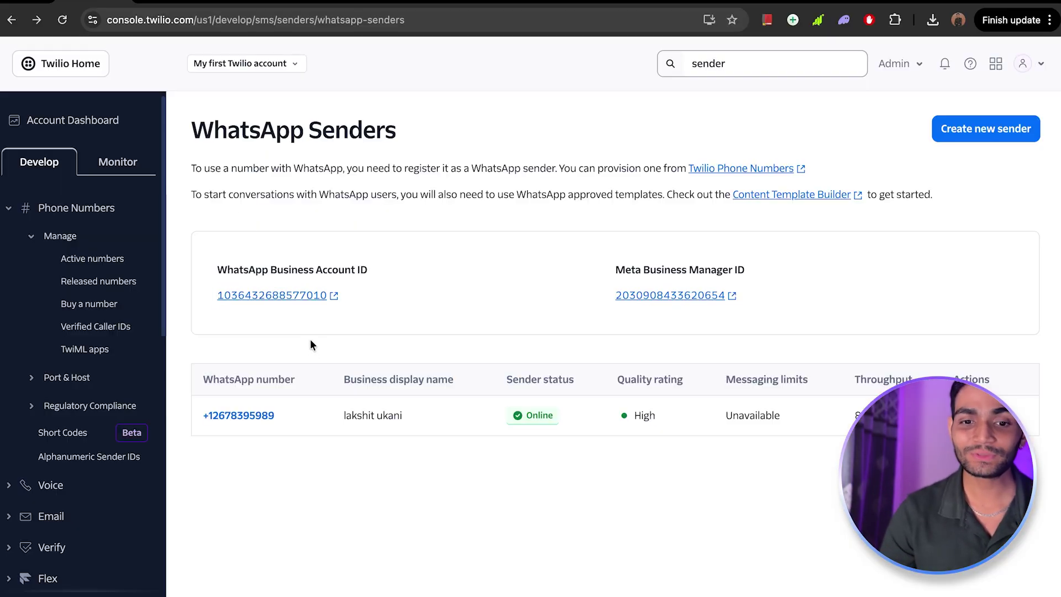
pyautogui.click(256, 416)
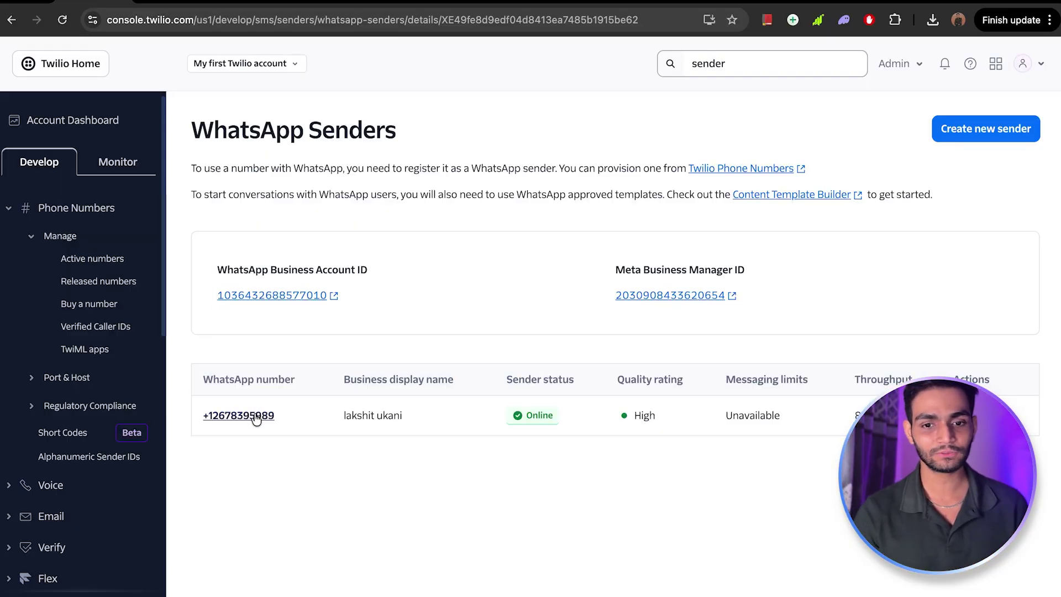
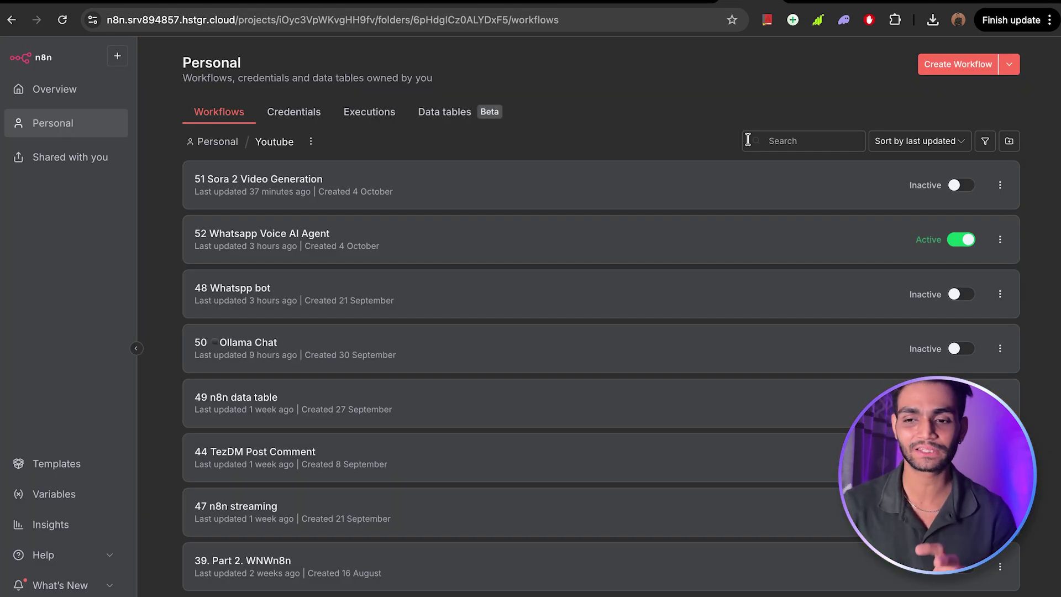
# - In n8n, create a new workflow in the Youtube folder and add a Webhook trigger as its first node
pyautogui.click(957, 64)
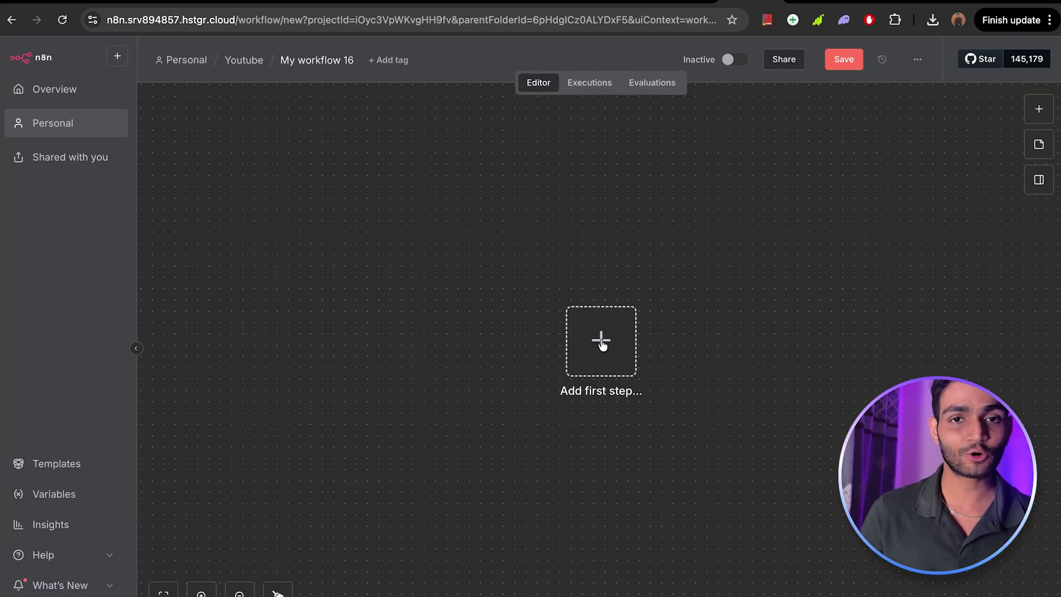
pyautogui.click(601, 351)
pyautogui.write('web')
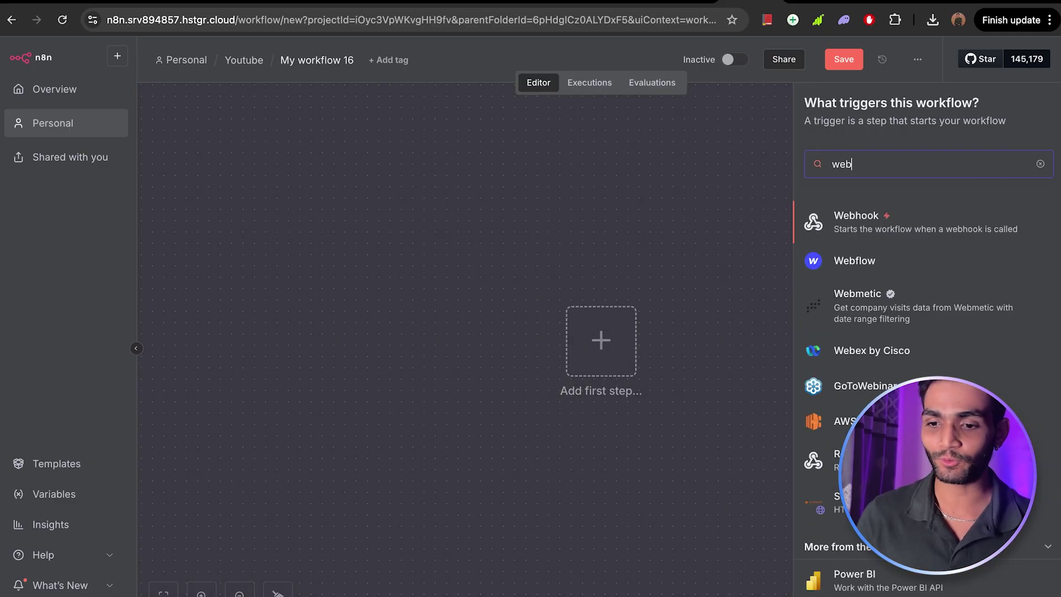
pyautogui.press('Return')
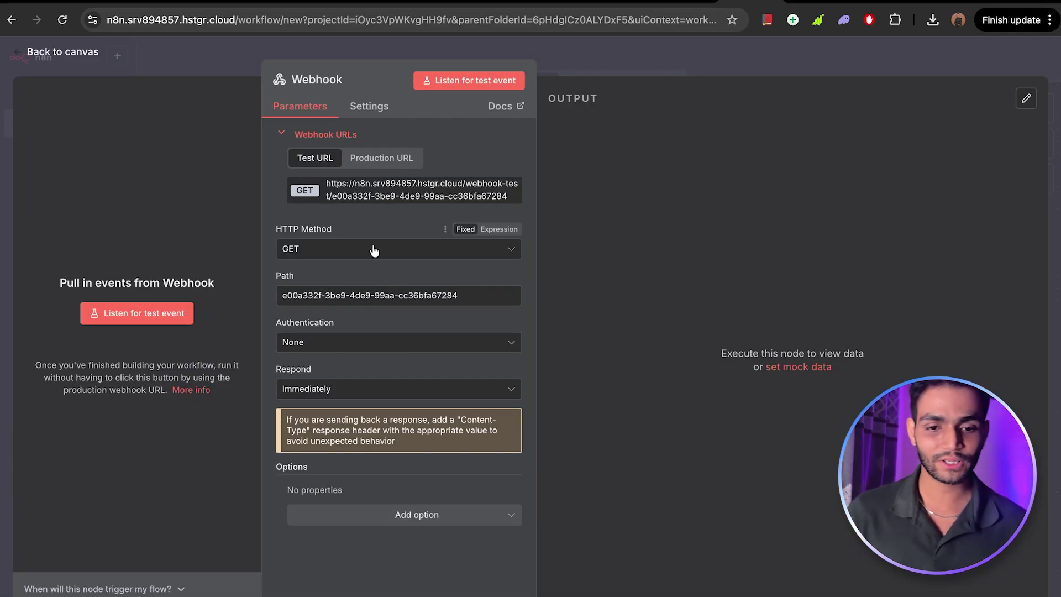
# - Set the Webhook node's HTTP method to POST and copy its test URL
pyautogui.click(323, 255)
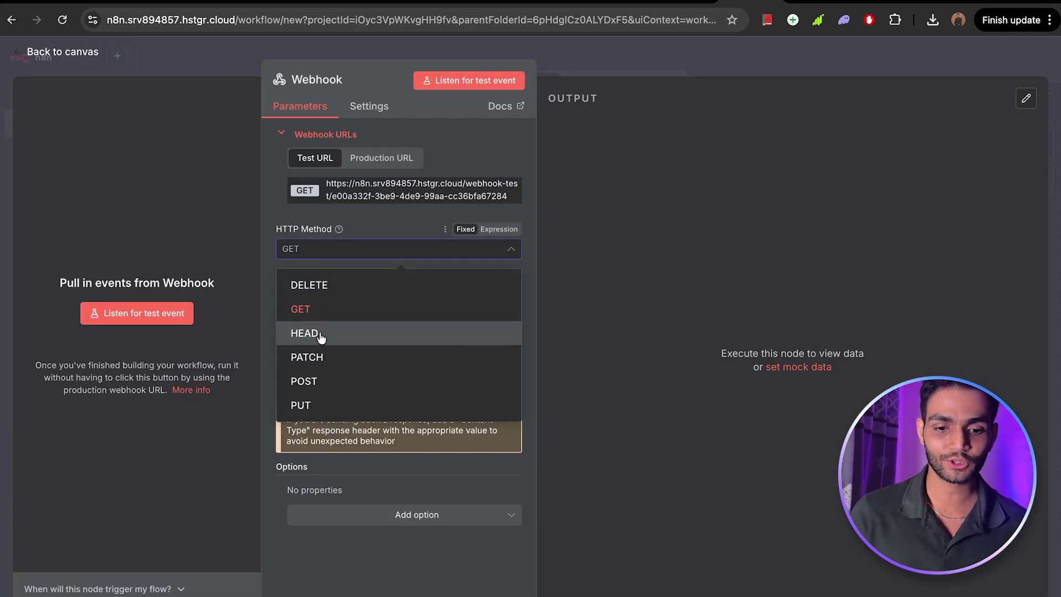
pyautogui.click(318, 380)
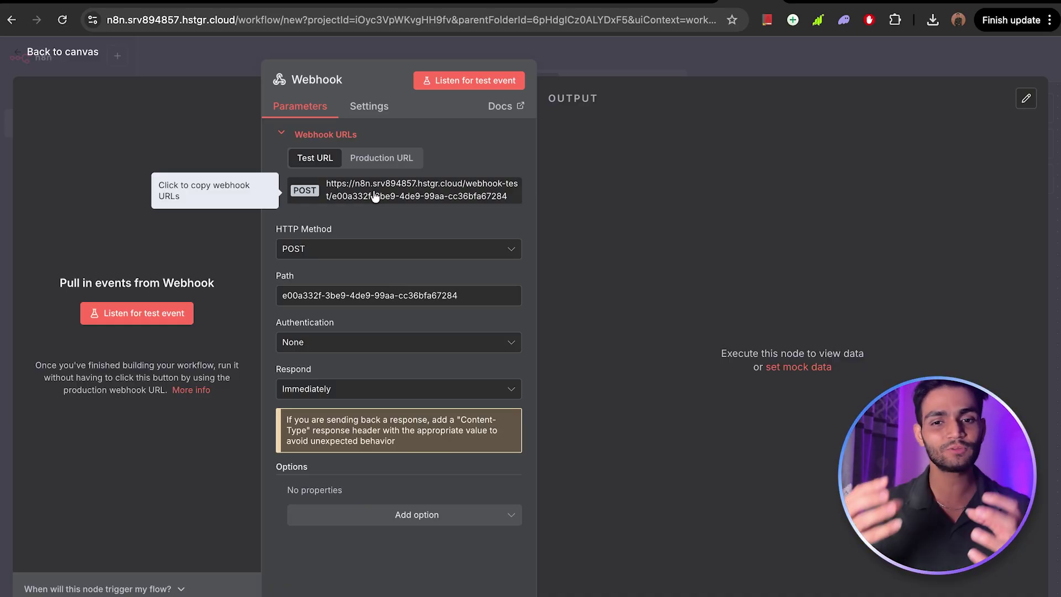
pyautogui.click(395, 161)
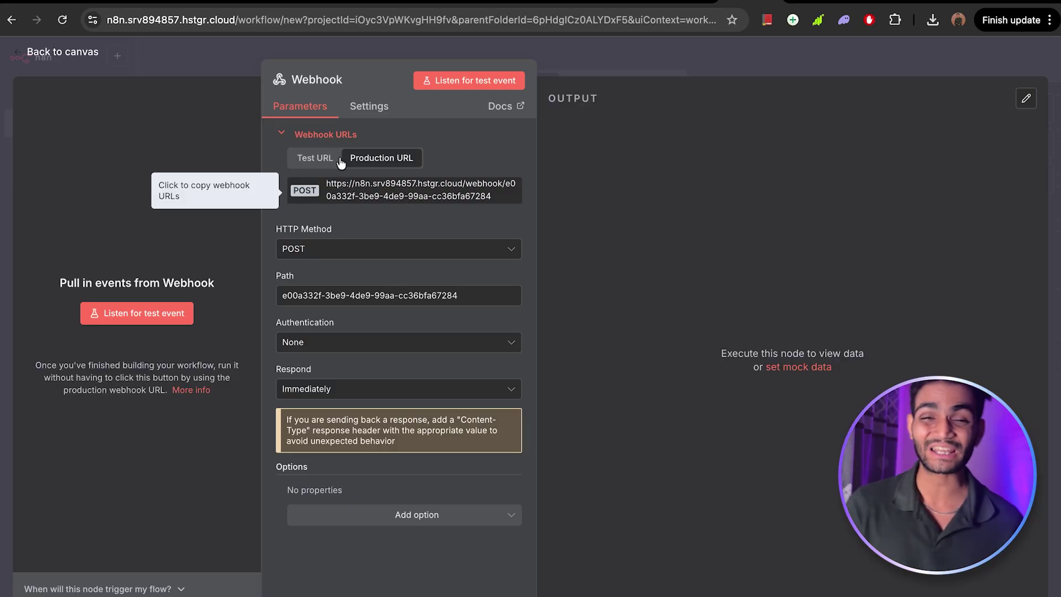
pyautogui.click(323, 159)
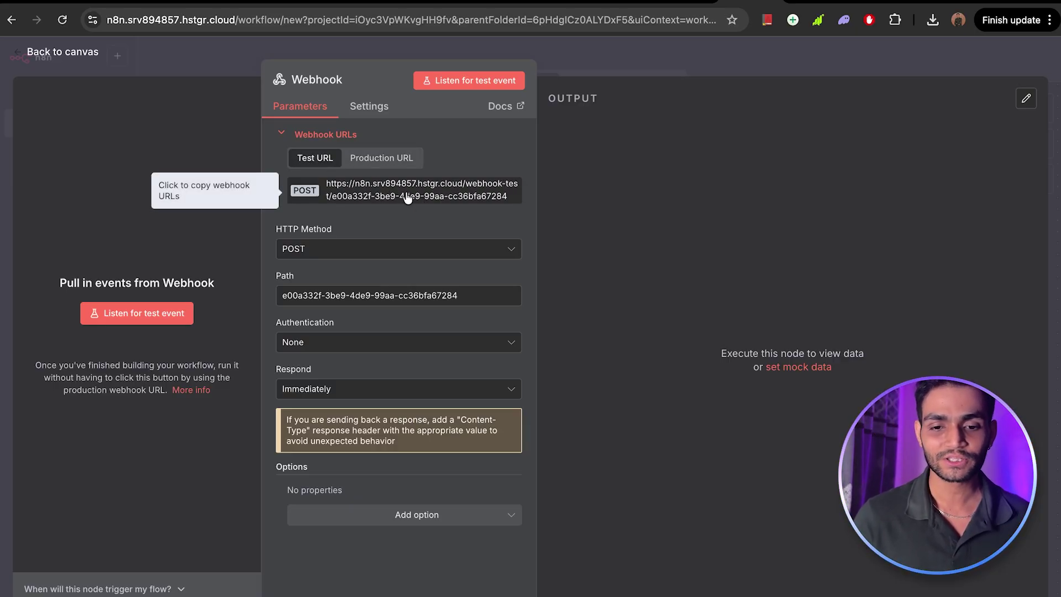
# - In Twilio, create a TwiML app named n8n-test with the copied webhook test URL as its voice request URL
pyautogui.click(90, 1)
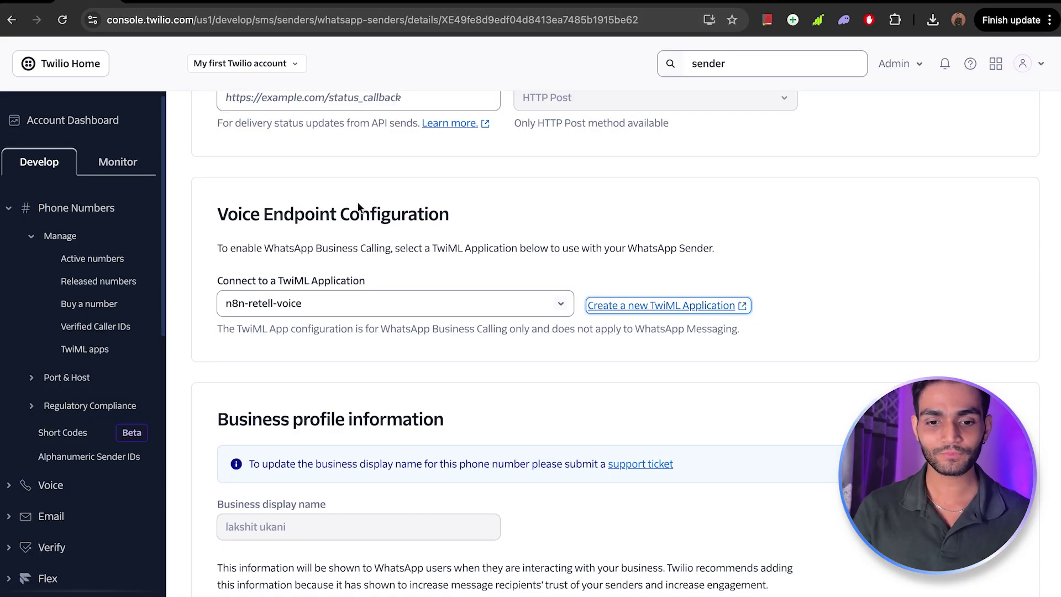
pyautogui.click(663, 305)
pyautogui.click(497, 331)
pyautogui.hotkey('ctrl', 'v')
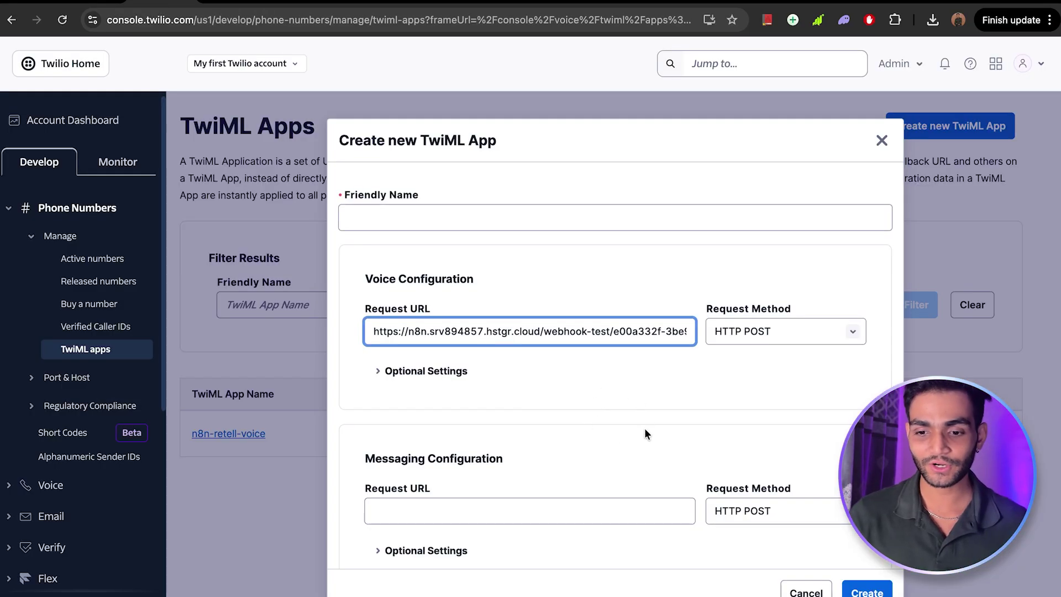
pyautogui.scroll(-1, 644, 428)
pyautogui.click(861, 590)
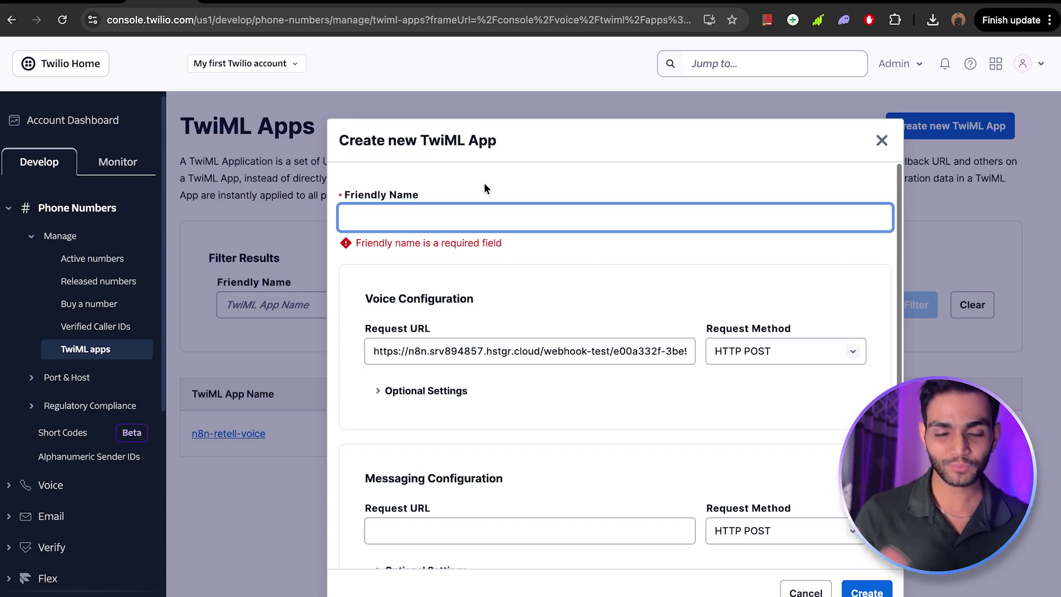
pyautogui.write('n8n-test')
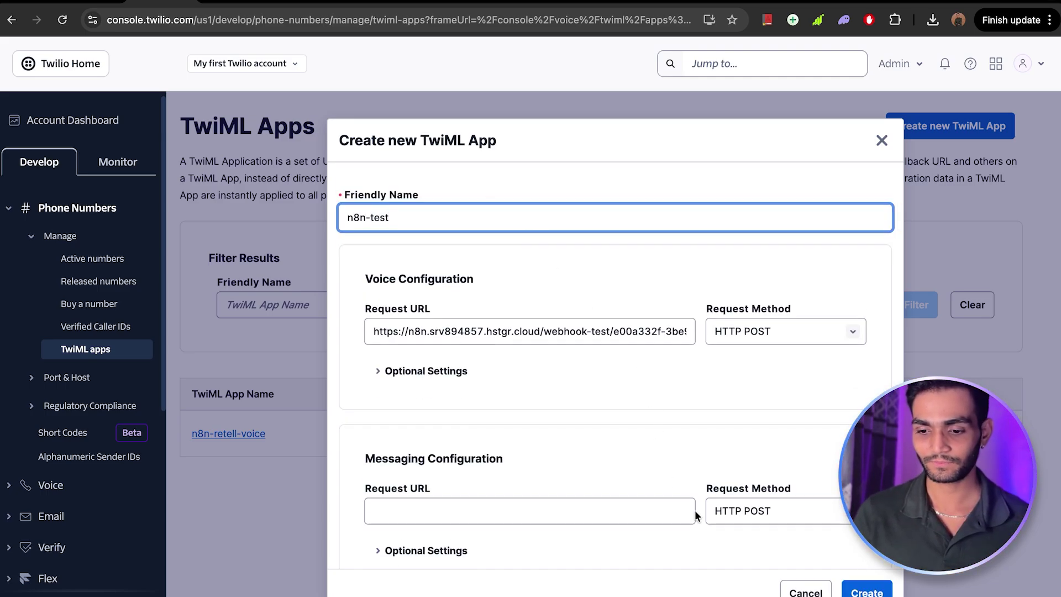
pyautogui.press('Return')
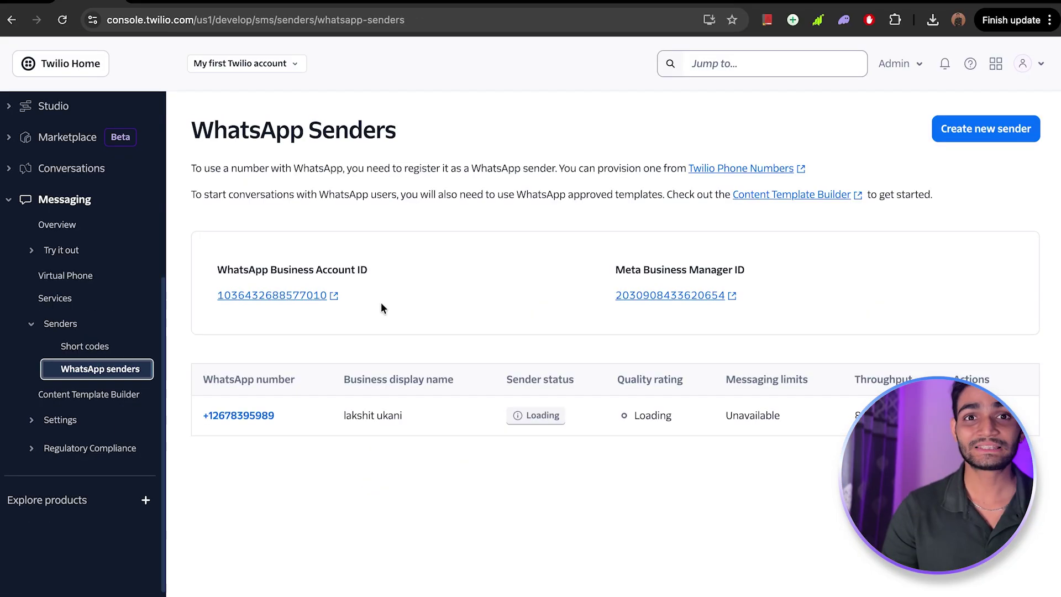
# - Connect the WhatsApp sender's voice endpoint to the n8n-test TwiML application and save the sender
pyautogui.click(257, 424)
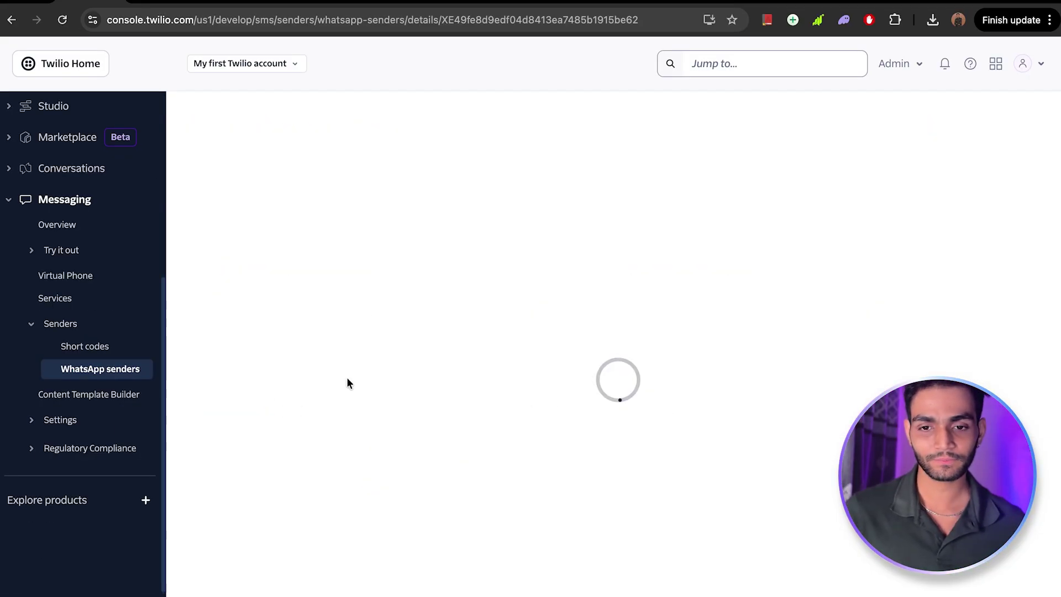
pyautogui.scroll(-10, 348, 331)
pyautogui.click(332, 273)
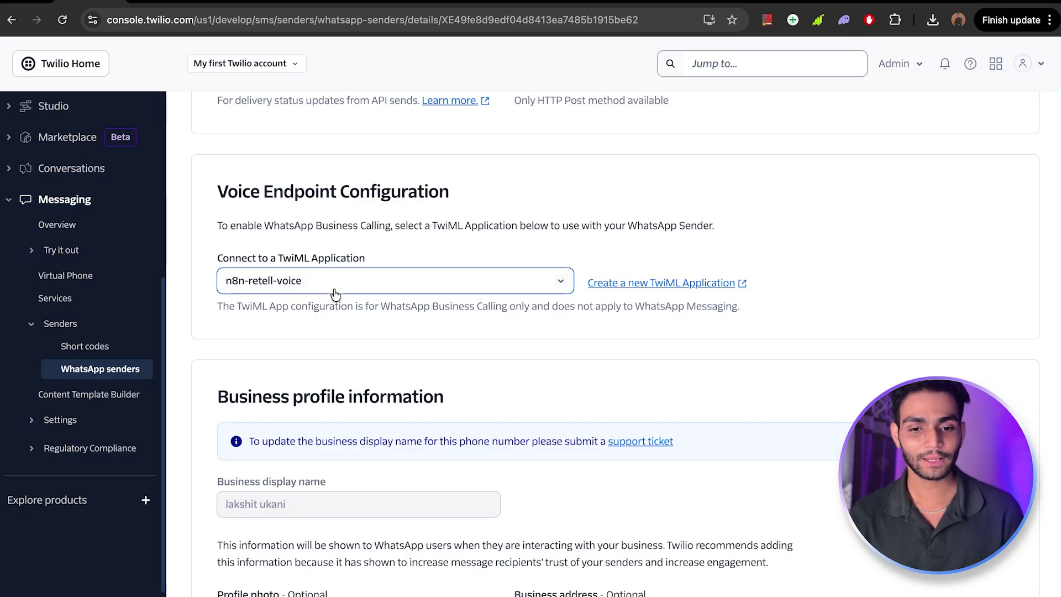
pyautogui.click(310, 352)
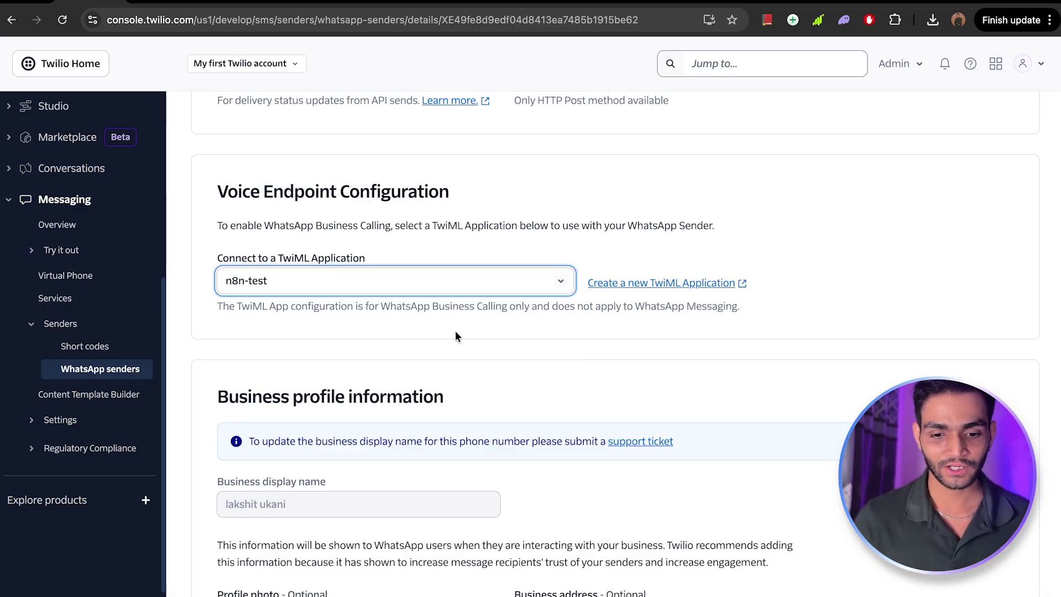
pyautogui.scroll(-6, 455, 331)
pyautogui.click(409, 479)
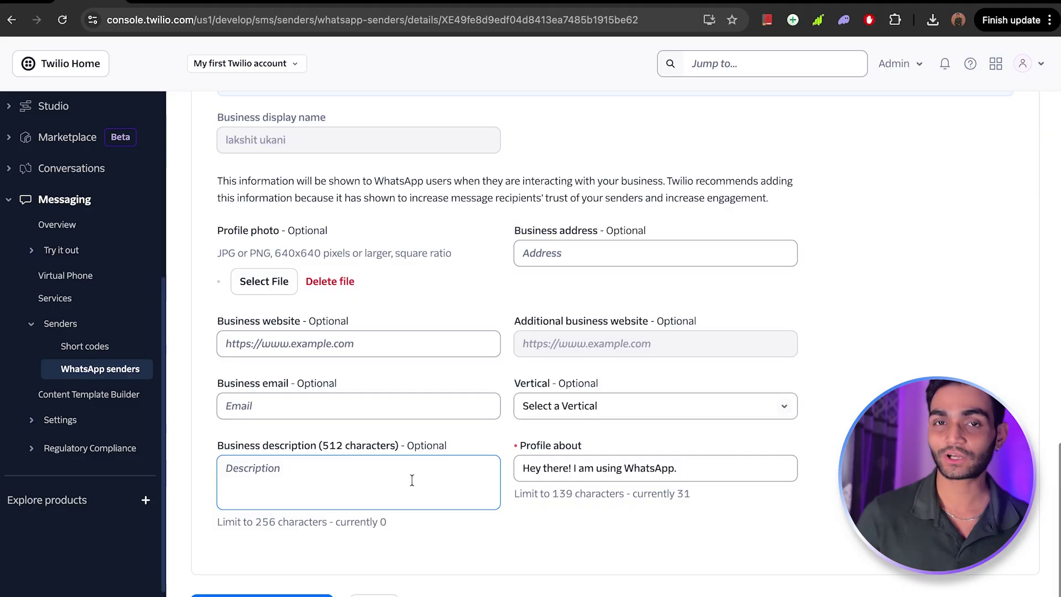
pyautogui.click(280, 593)
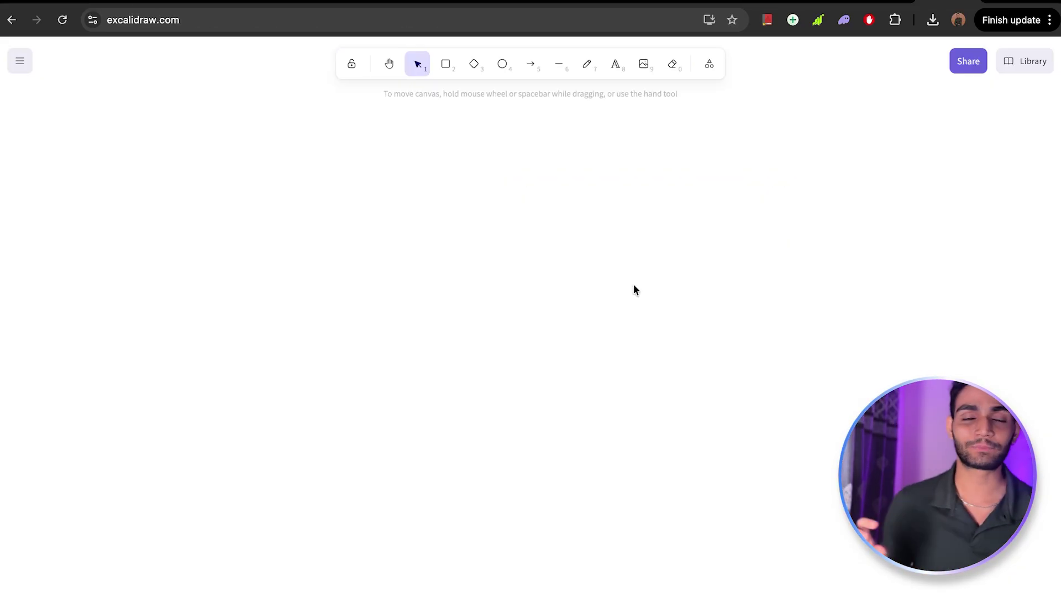
# - Draw a square box labelled Twillio on the Excalidraw canvas and duplicate it to its right as a box labelled n8n
pyautogui.click(445, 63)
pyautogui.moveTo(313, 276); pyautogui.dragTo(419, 379)
pyautogui.doubleClick(359, 341)
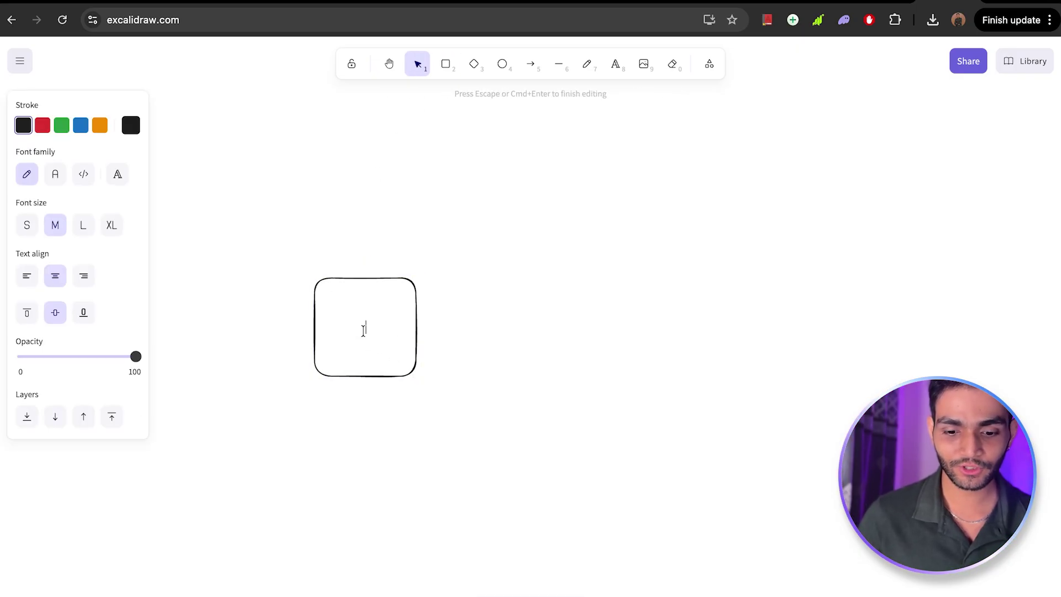
pyautogui.write('Twillio')
pyautogui.click(436, 328)
pyautogui.moveTo(389, 323); pyautogui.dragTo(710, 334)
pyautogui.doubleClick(534, 328)
pyautogui.write('n8n')
pyautogui.click(662, 358)
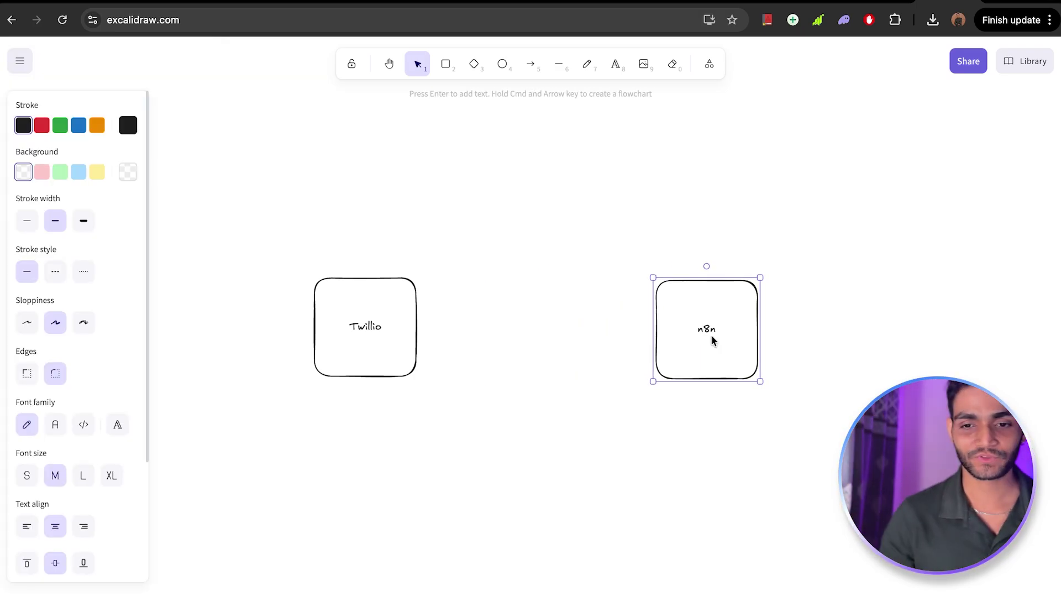
# - Add a tall box labelled Call above the others, and draw arrows from Call to Twillio and from Twillio to n8n
pyautogui.click(445, 64)
pyautogui.moveTo(449, 138)
pyautogui.mouseDown()
pyautogui.moveTo(459, 213)
pyautogui.moveTo(557, 302)
pyautogui.mouseUp()
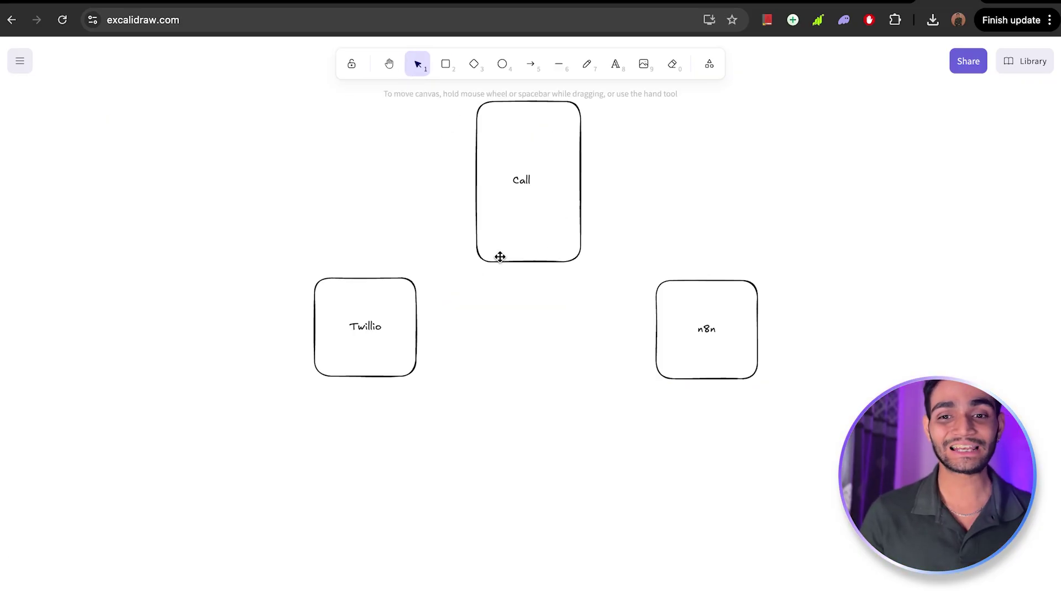
pyautogui.click(530, 64)
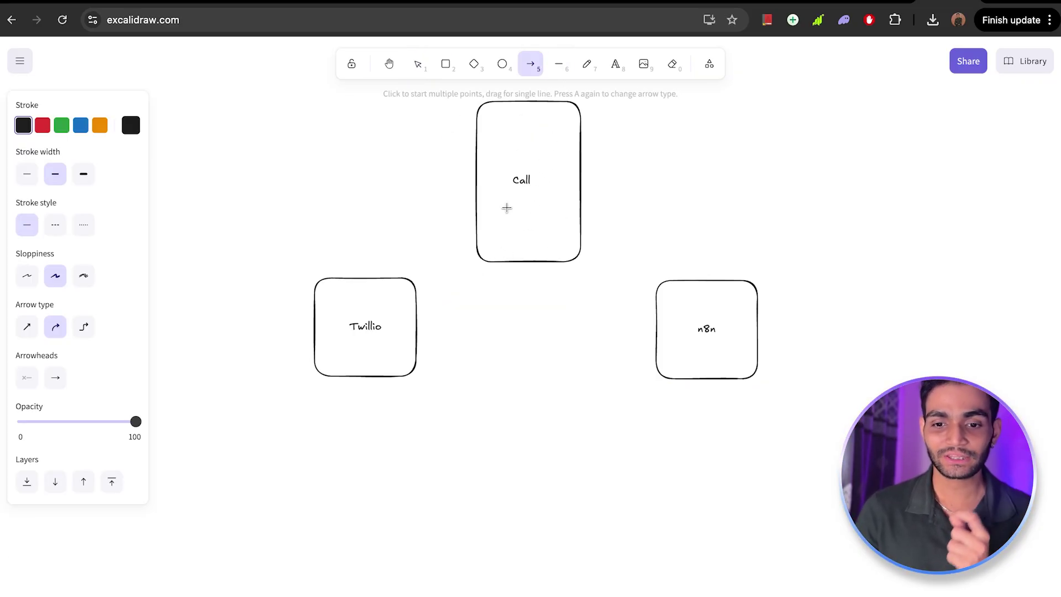
pyautogui.moveTo(485, 164)
pyautogui.mouseDown()
pyautogui.moveTo(400, 206)
pyautogui.moveTo(385, 272)
pyautogui.mouseUp()
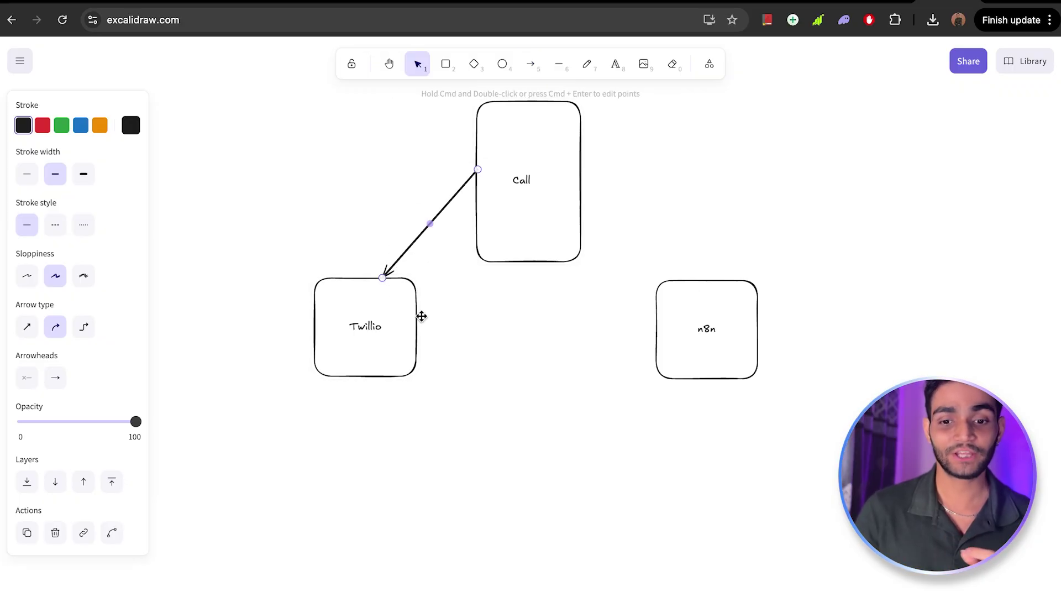
pyautogui.click(457, 338)
pyautogui.click(530, 65)
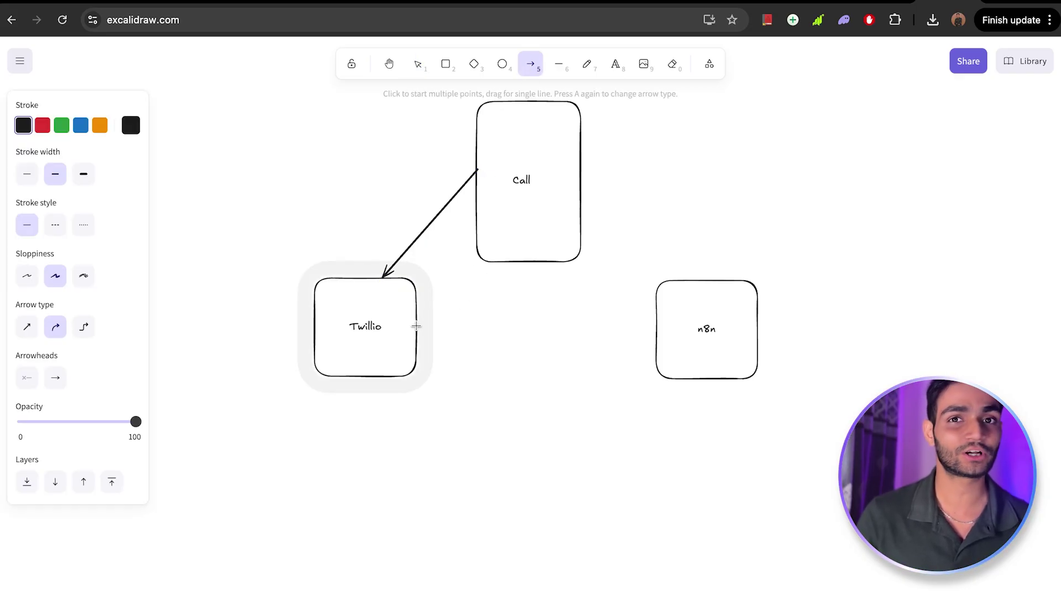
pyautogui.moveTo(416, 326); pyautogui.dragTo(668, 328)
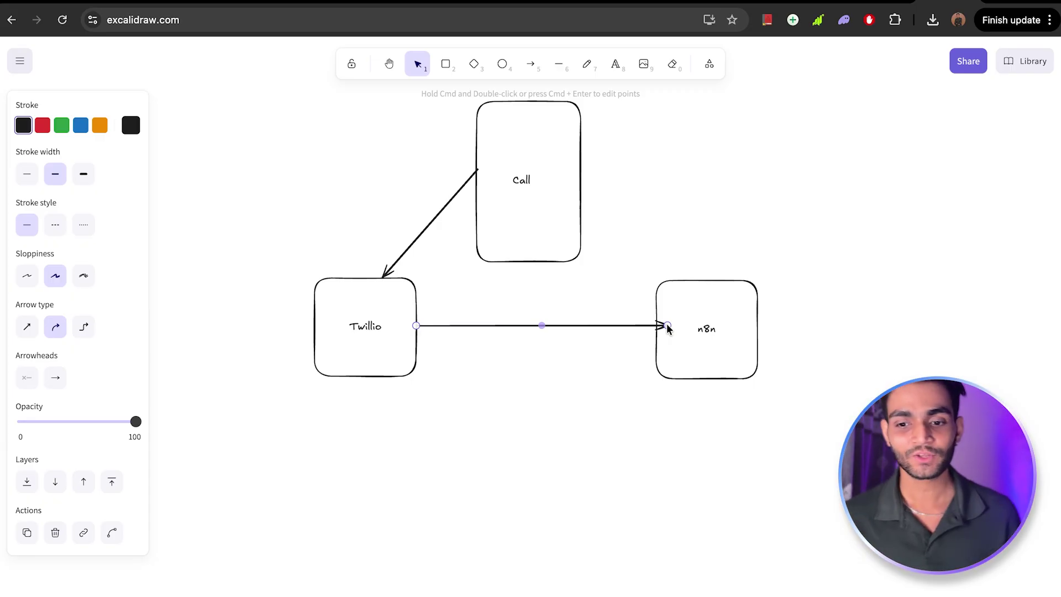
# - Draw an arrow from the n8n box diagonally up to the right, and a new box at its tip
pyautogui.click(540, 74)
pyautogui.moveTo(757, 316); pyautogui.dragTo(834, 210)
pyautogui.click(445, 63)
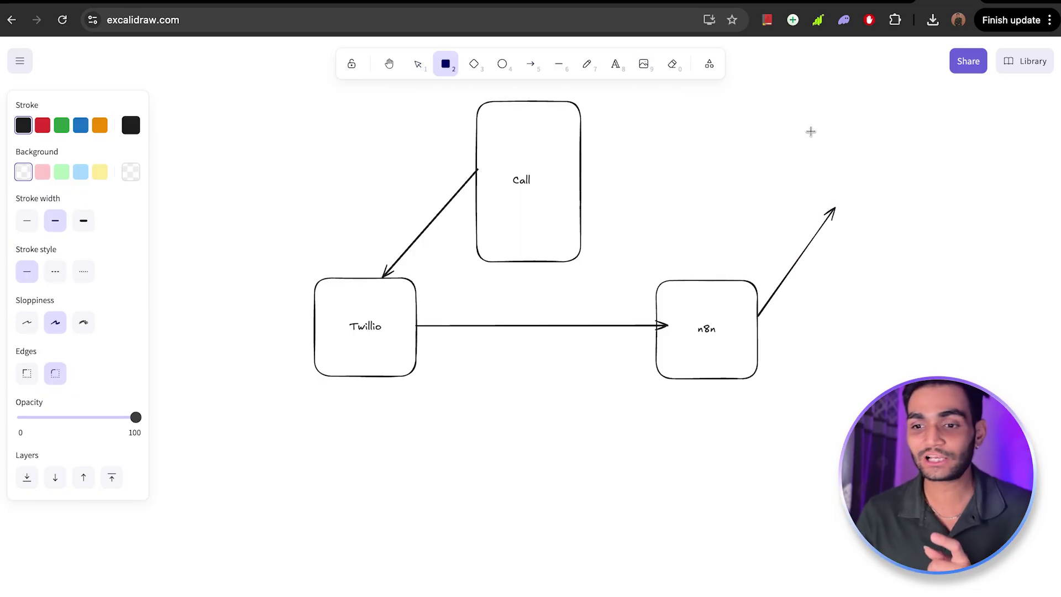
pyautogui.moveTo(810, 132); pyautogui.dragTo(938, 238)
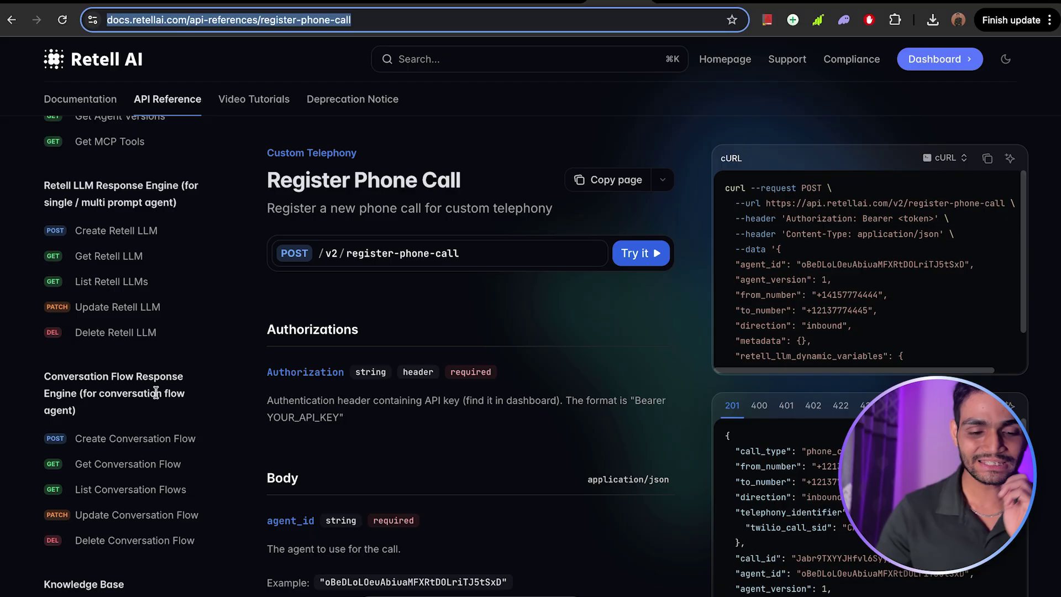
# - In the Retell AI API reference, open the Register Phone Call request playground and enter a placeholder bearer token for Authorization
pyautogui.scroll(-10, 156, 392)
pyautogui.scroll(-15, 469, 359)
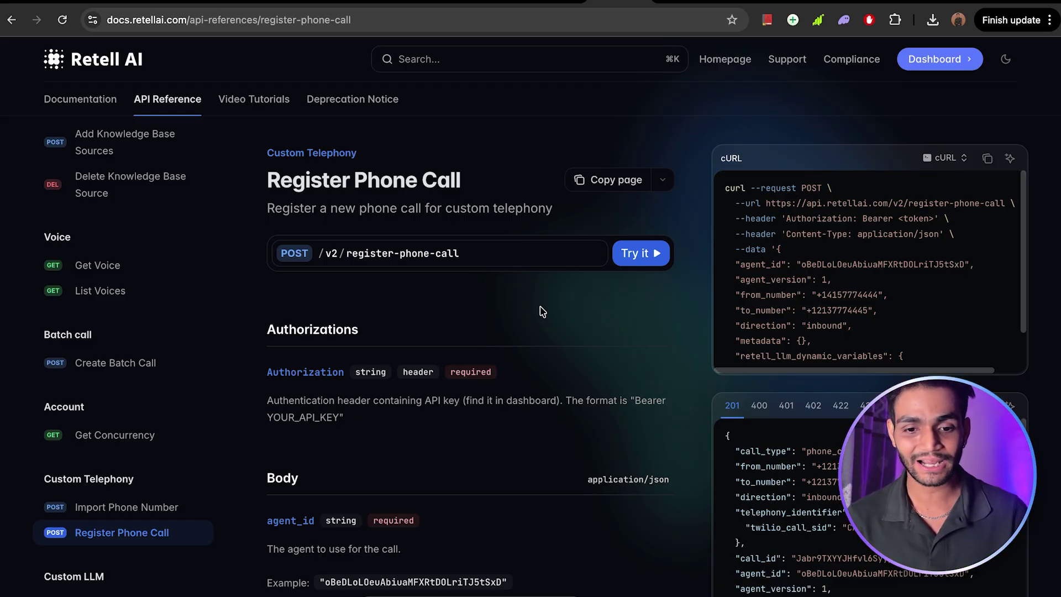
pyautogui.click(635, 253)
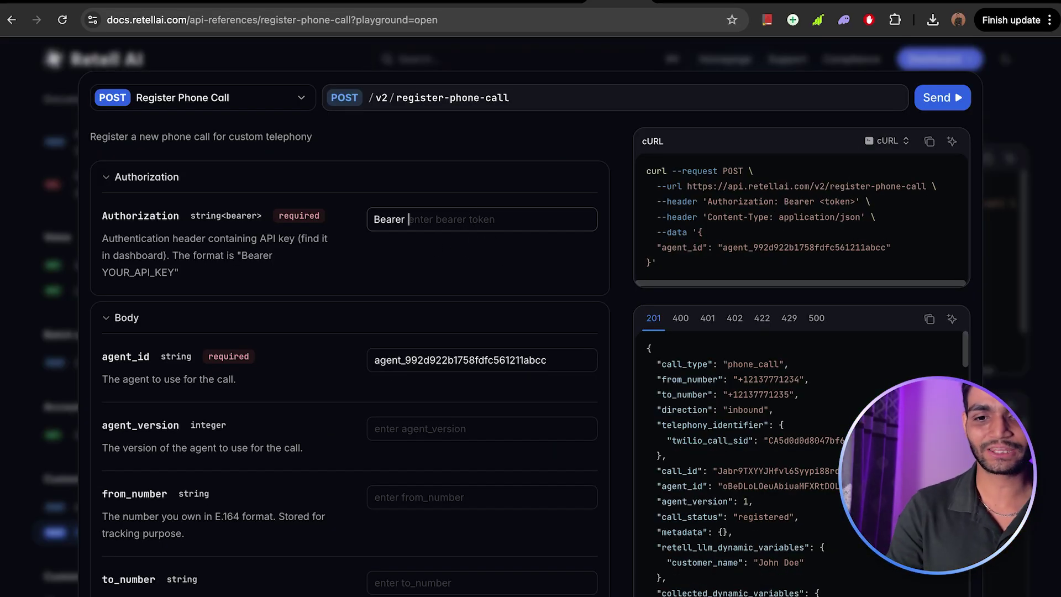
pyautogui.write('bdjk')
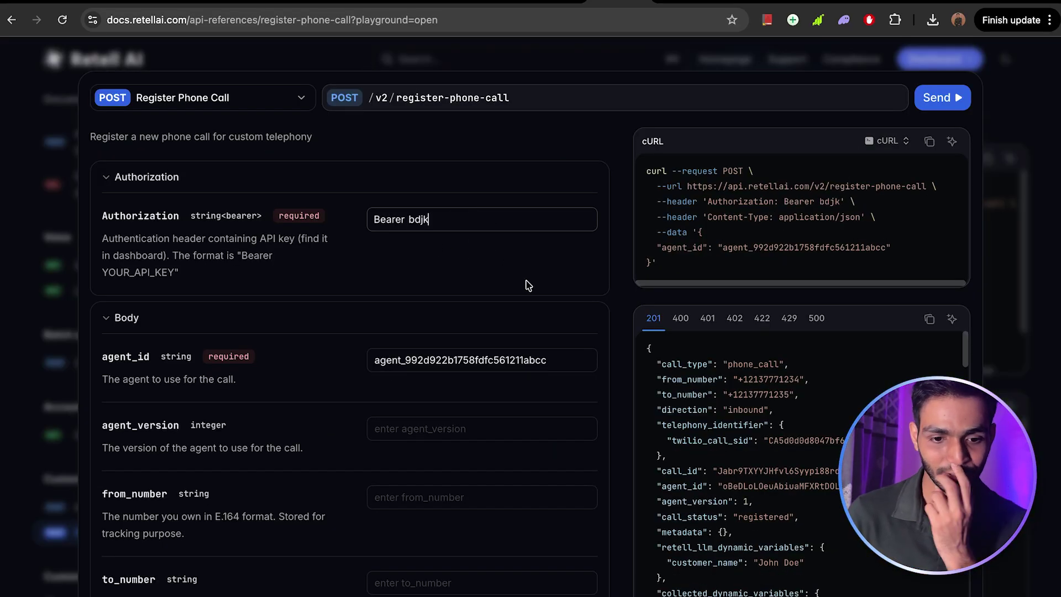
pyautogui.write('vbdjk bdkj db')
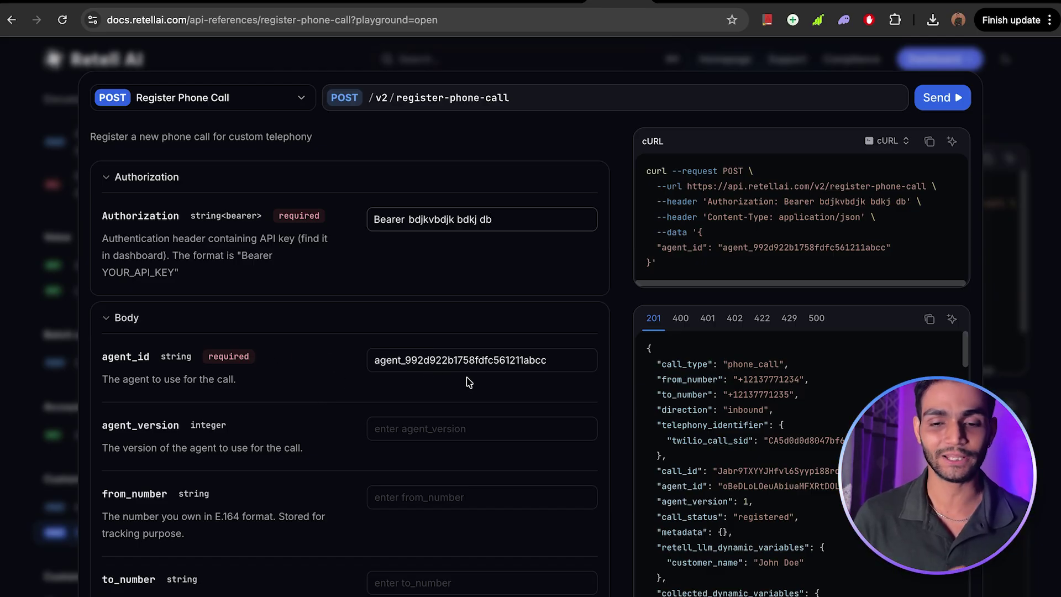
# - Set the request's agent_id to agent_992d922b1758fdfc561211abcc and copy the generated cURL command
pyautogui.click(544, 2)
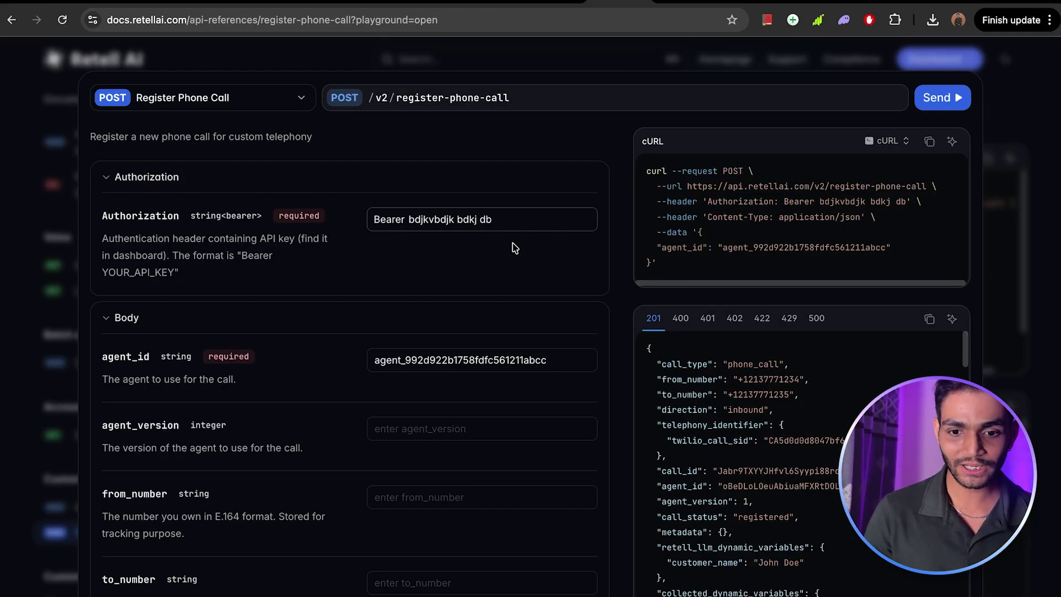
pyautogui.click(484, 350)
pyautogui.hotkey('ctrl', 'a')
pyautogui.write('agent_992d922b1758fdfc561211abcc')
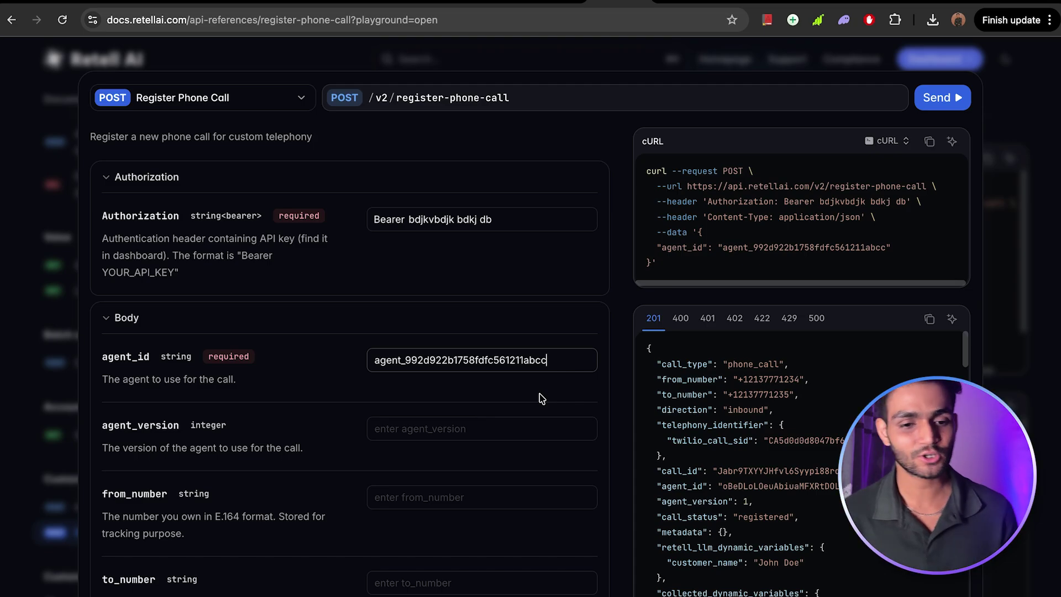
pyautogui.click(886, 141)
pyautogui.click(829, 206)
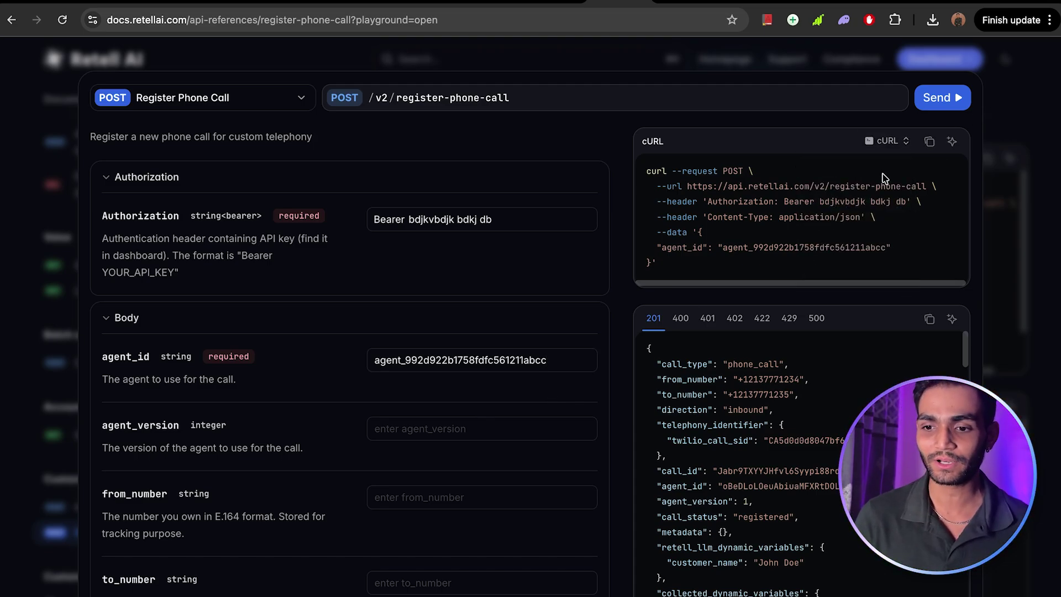
pyautogui.click(929, 145)
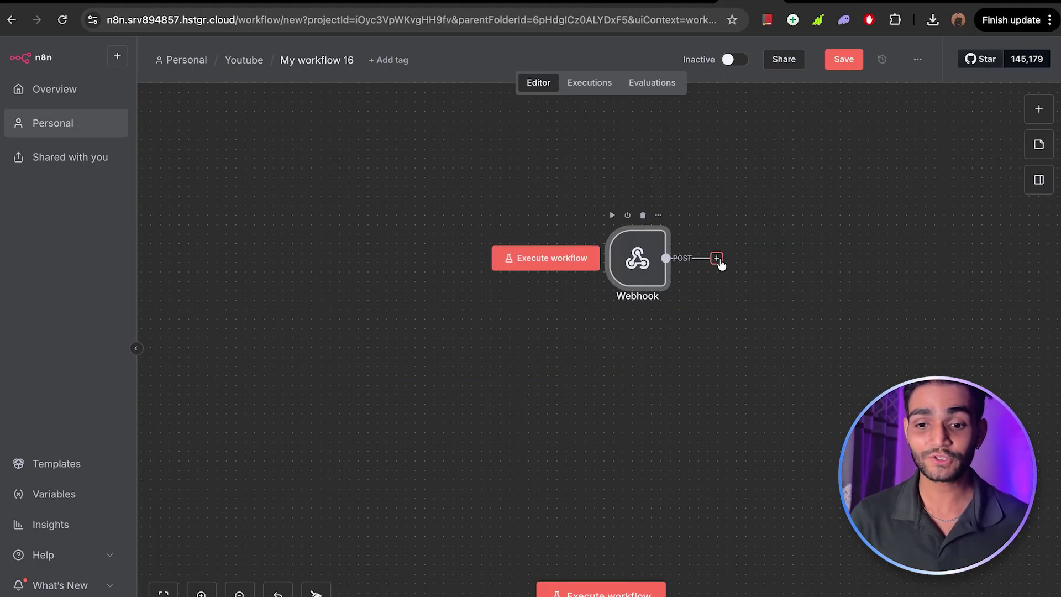
# - In n8n, add an HTTP Request node after the Webhook node and import the copied cURL command into it
pyautogui.click(716, 258)
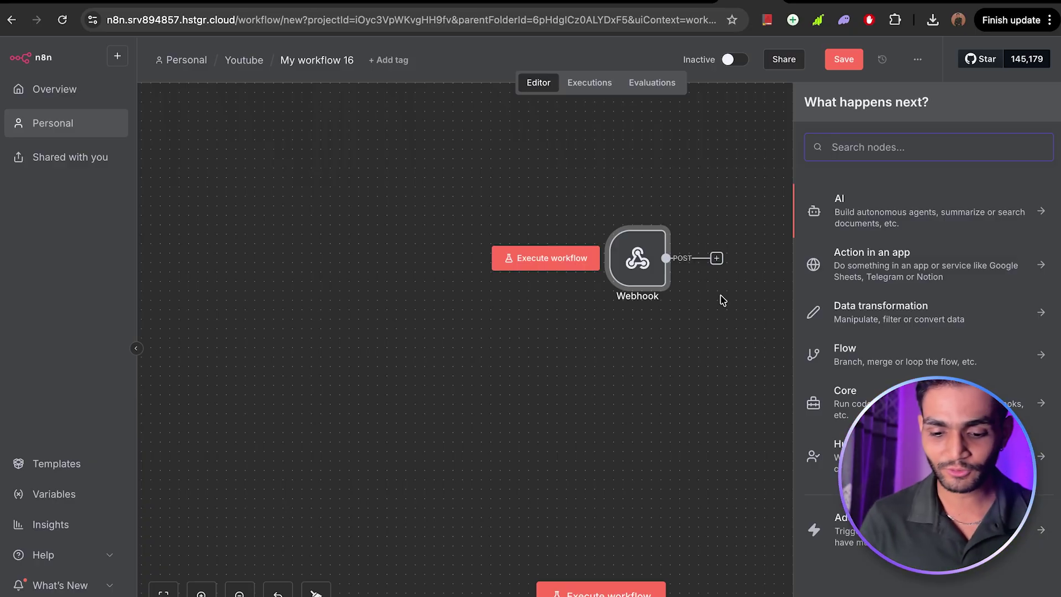
pyautogui.write('htt')
pyautogui.click(648, 135)
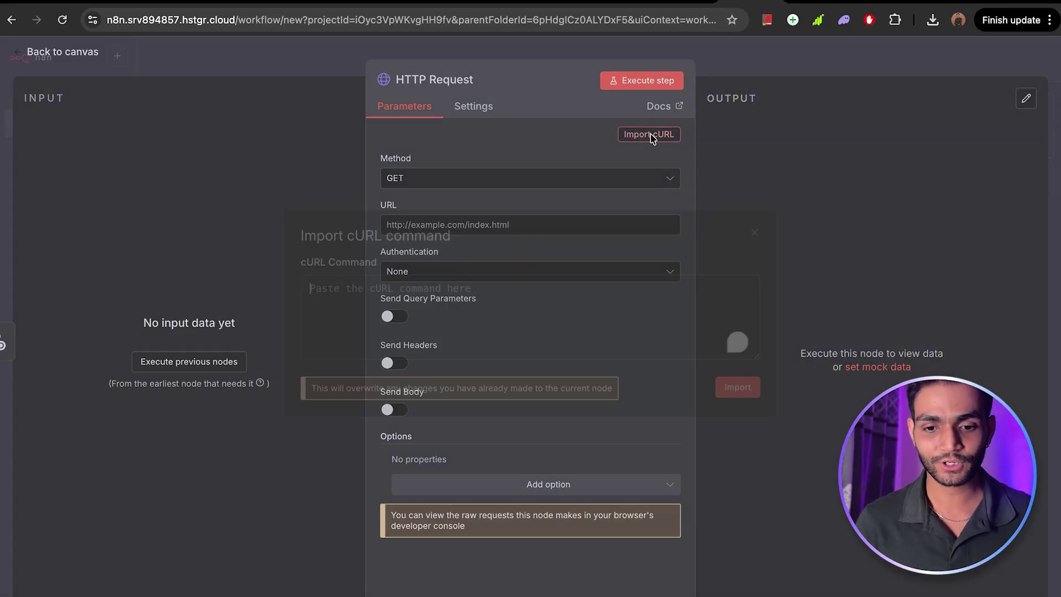
pyautogui.hotkey('ctrl', 'v')
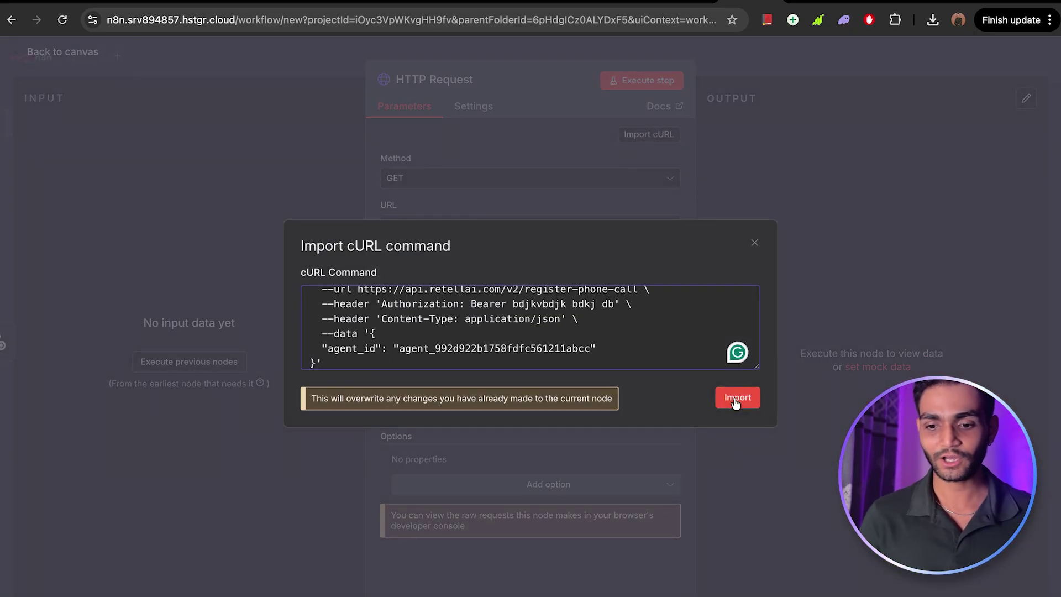
pyautogui.click(735, 399)
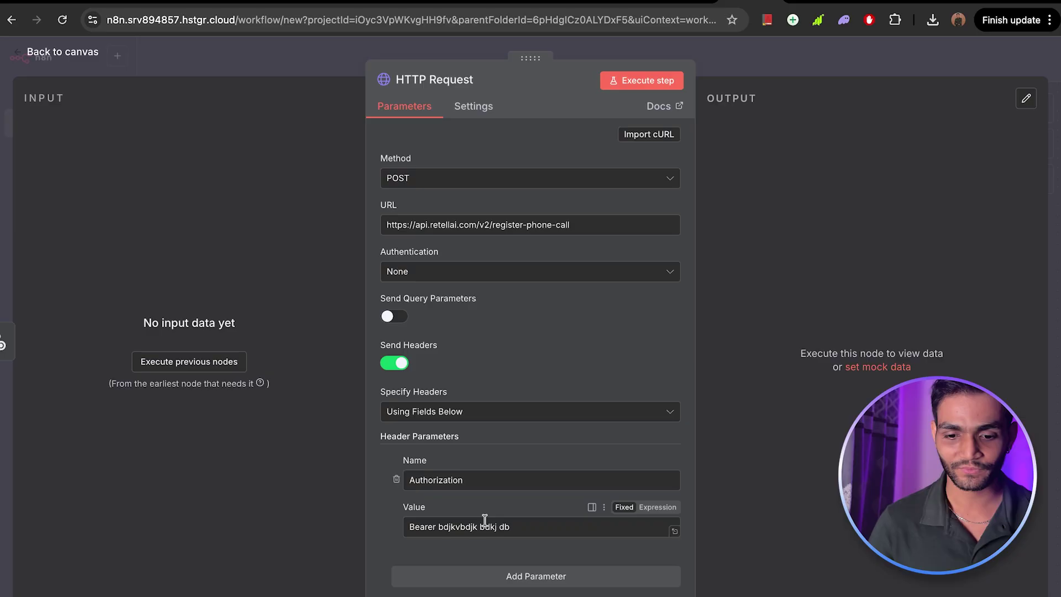
# - In the Retell AI dashboard, go to the workspace's API keys settings and view the form for adding a key
pyautogui.moveTo(531, 527); pyautogui.dragTo(438, 528)
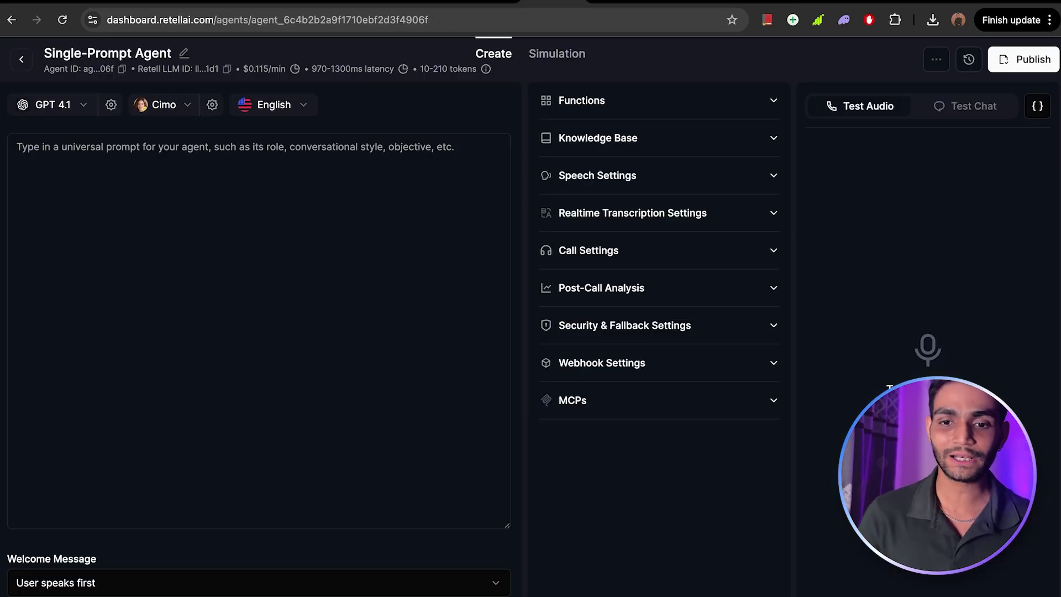
pyautogui.click(21, 61)
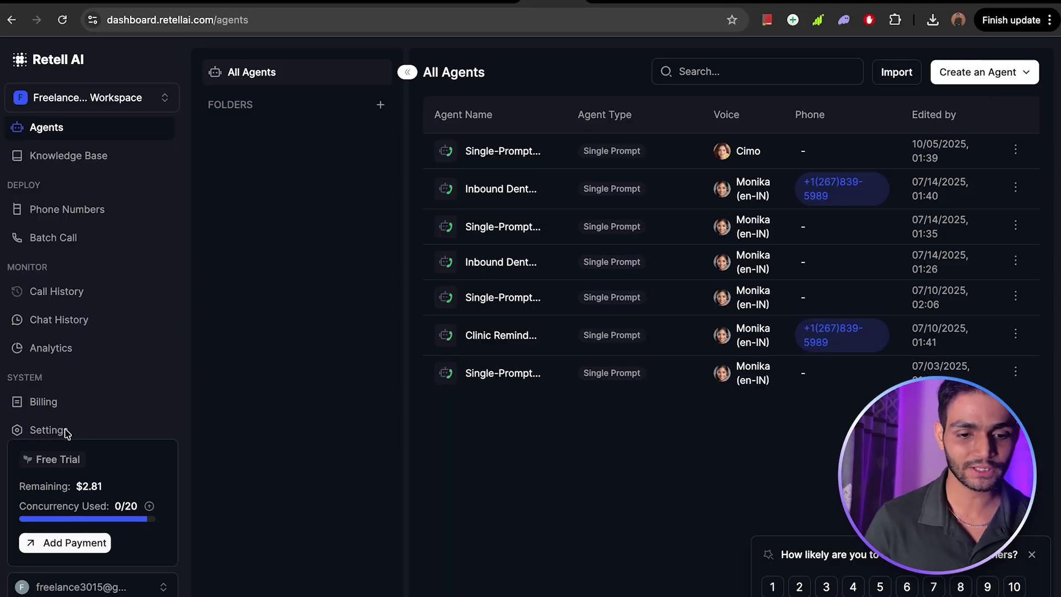
pyautogui.click(69, 430)
pyautogui.click(75, 183)
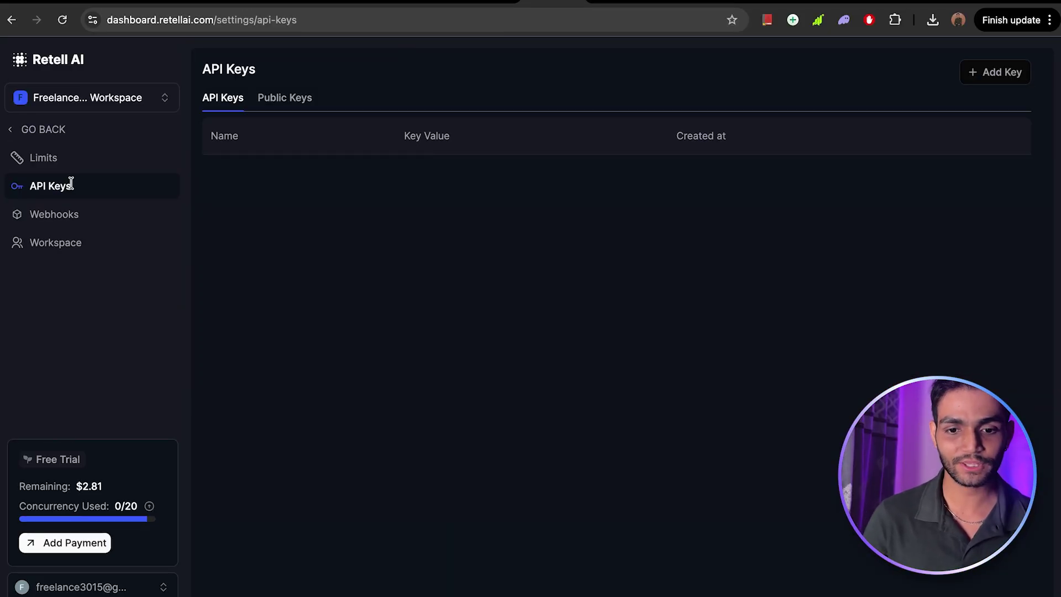
pyautogui.click(979, 75)
pyautogui.click(971, 105)
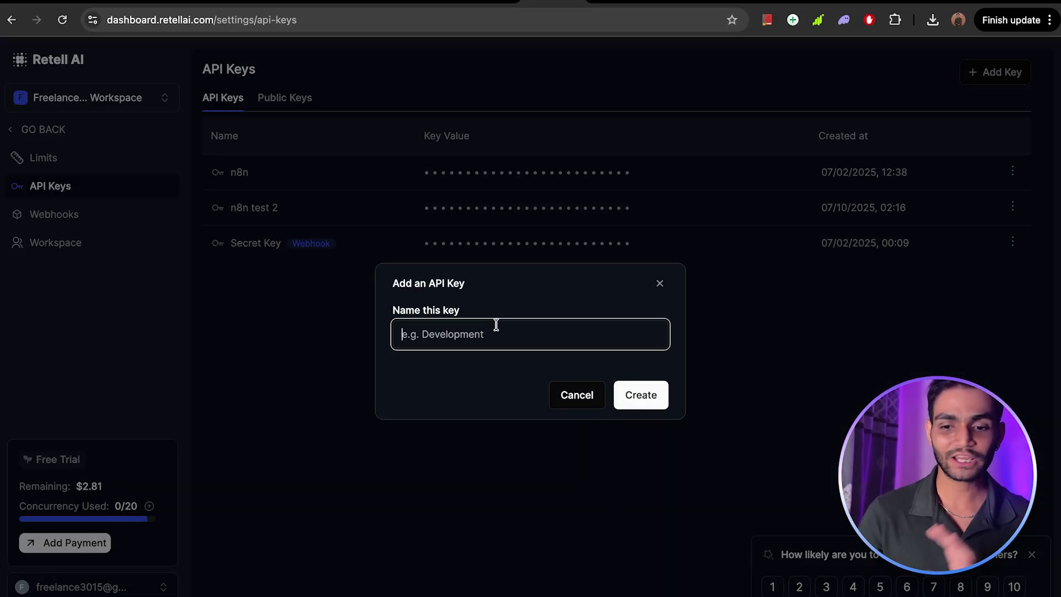
pyautogui.click(661, 284)
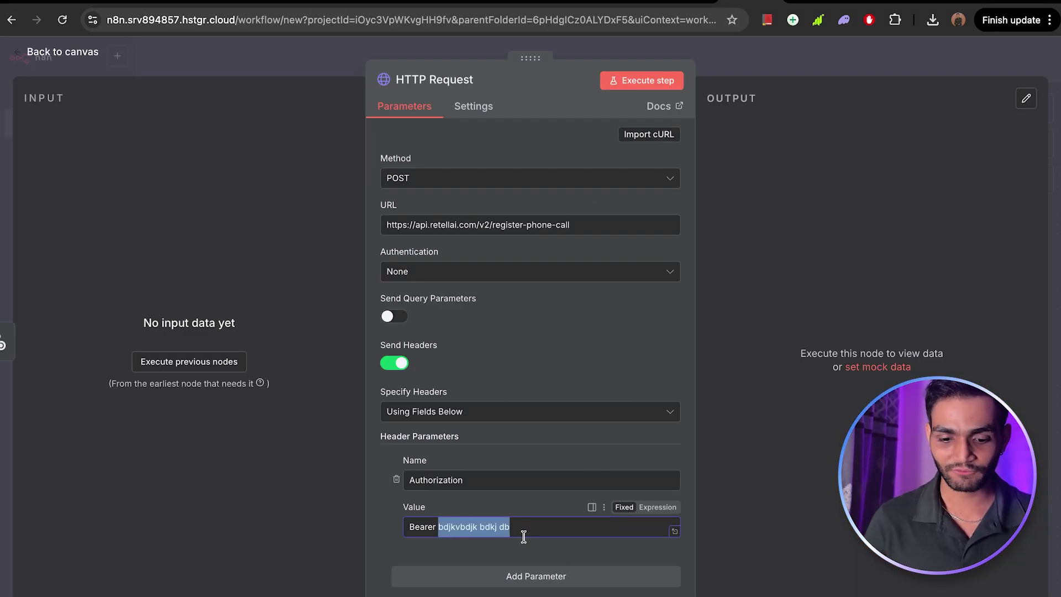
# - In n8n, replace the placeholder token in the HTTP Request's Authorization header with the Retell API key, check the body parameters and return to the canvas
pyautogui.hotkey('ctrl', 'v')
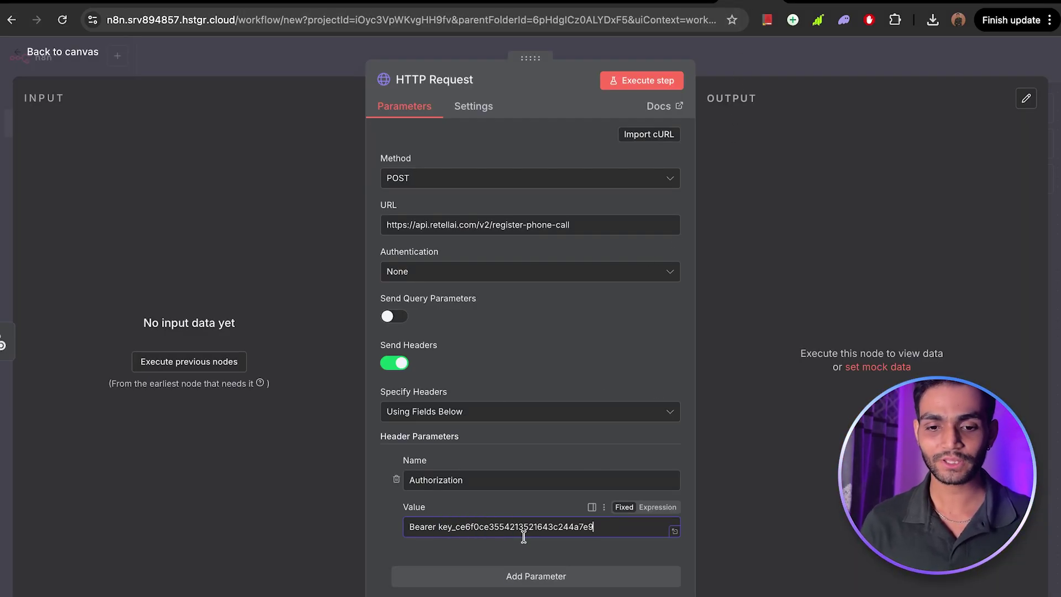
pyautogui.scroll(-7, 582, 426)
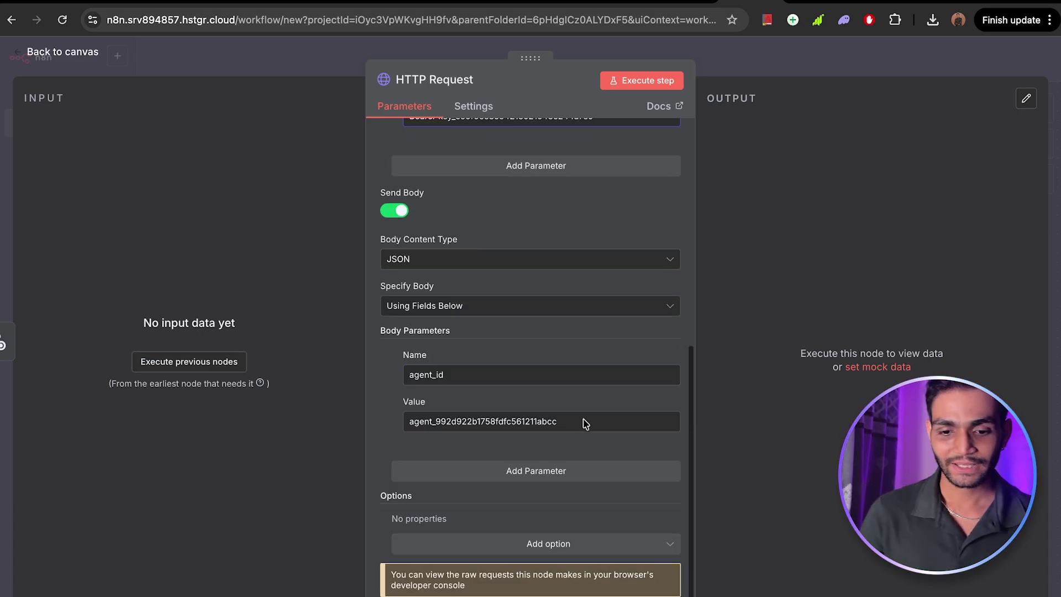
pyautogui.scroll(7, 582, 420)
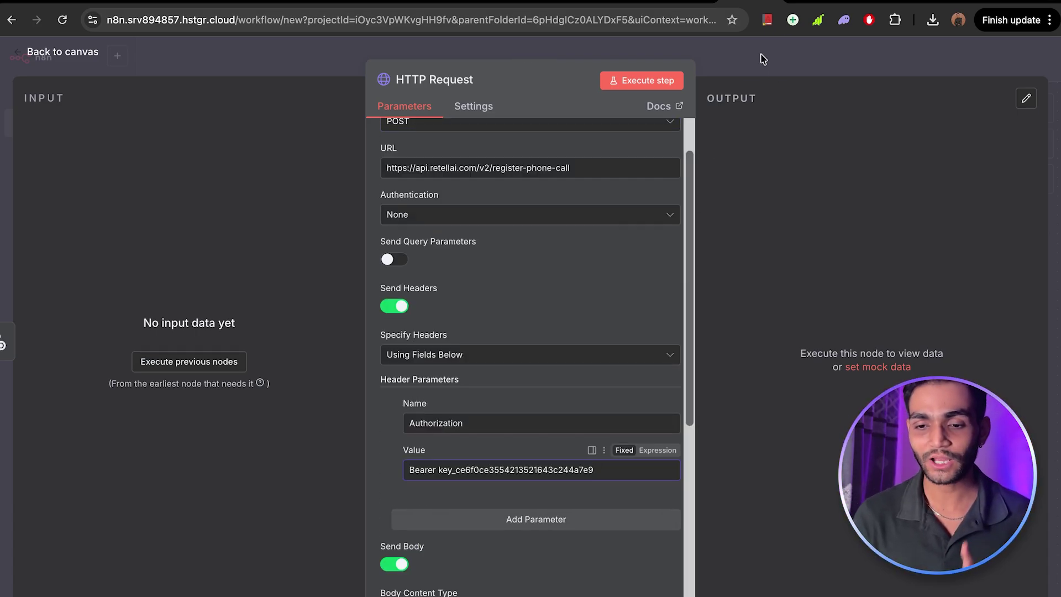
pyautogui.click(757, 57)
pyautogui.hscroll(4, 784, 282)
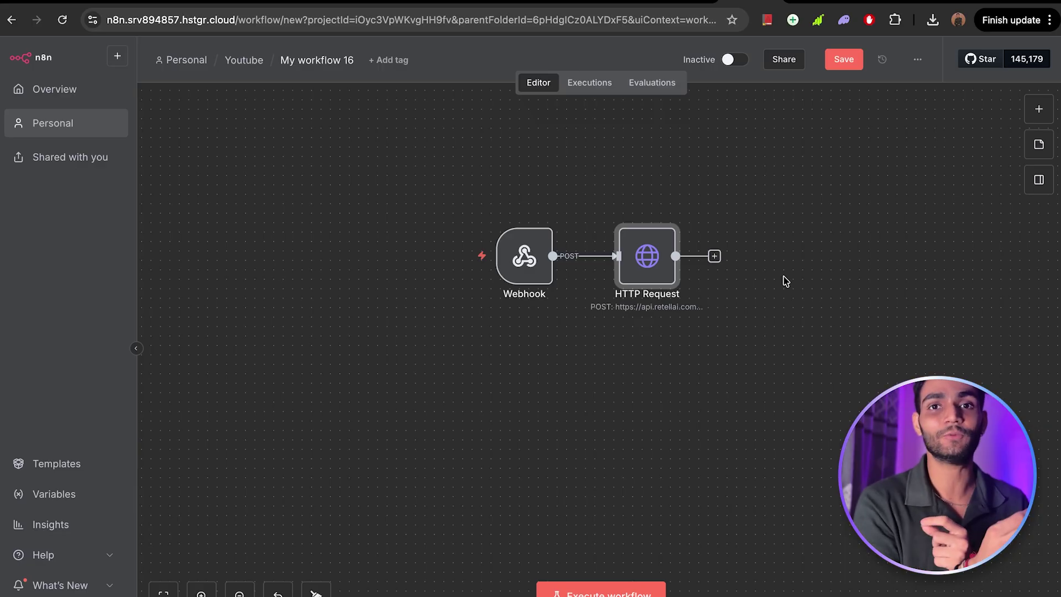
# - Set the Webhook node to respond Using 'Respond to Webhook' Node and return to the canvas
pyautogui.doubleClick(525, 271)
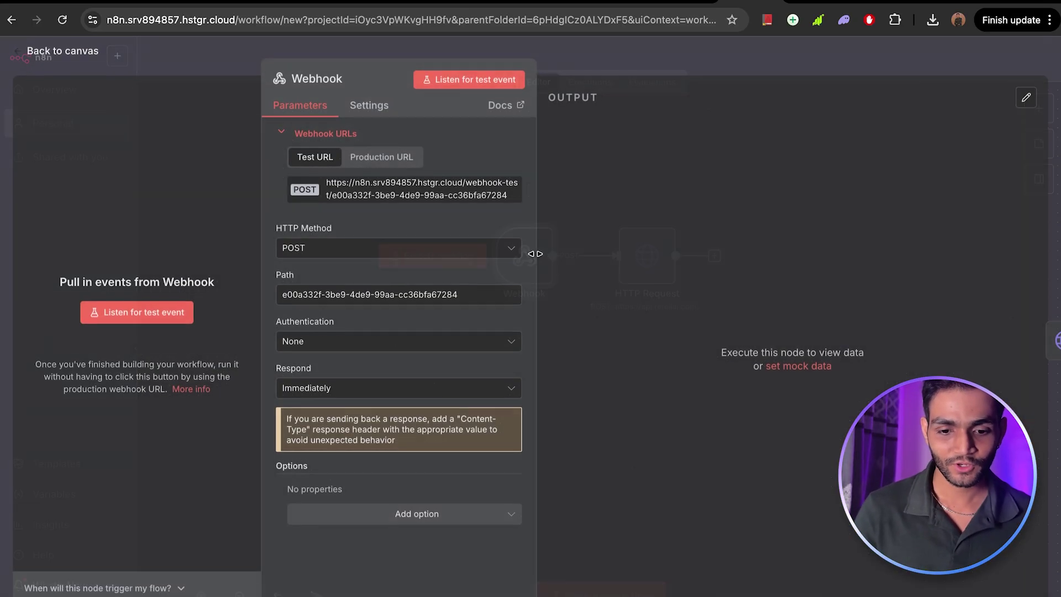
pyautogui.click(343, 390)
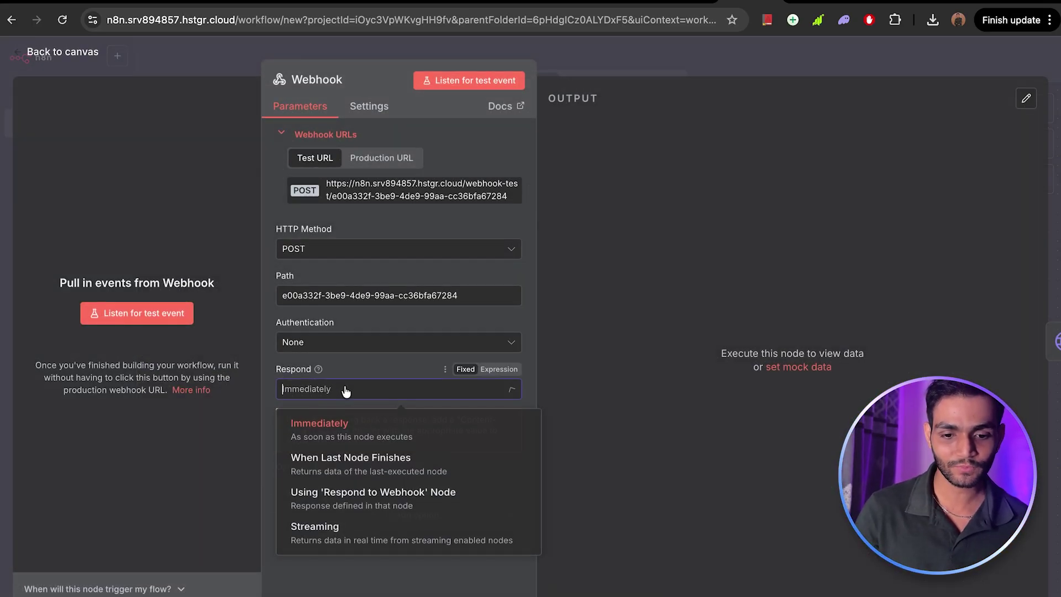
pyautogui.click(388, 502)
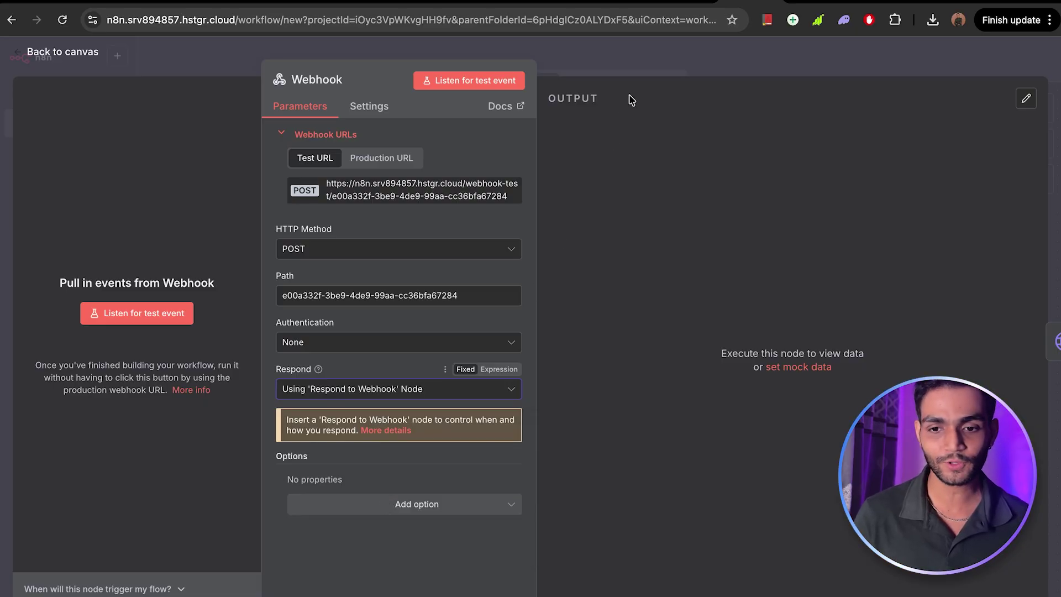
pyautogui.click(645, 67)
# - Add a Respond to Webhook node after the HTTP Request node
pyautogui.click(714, 256)
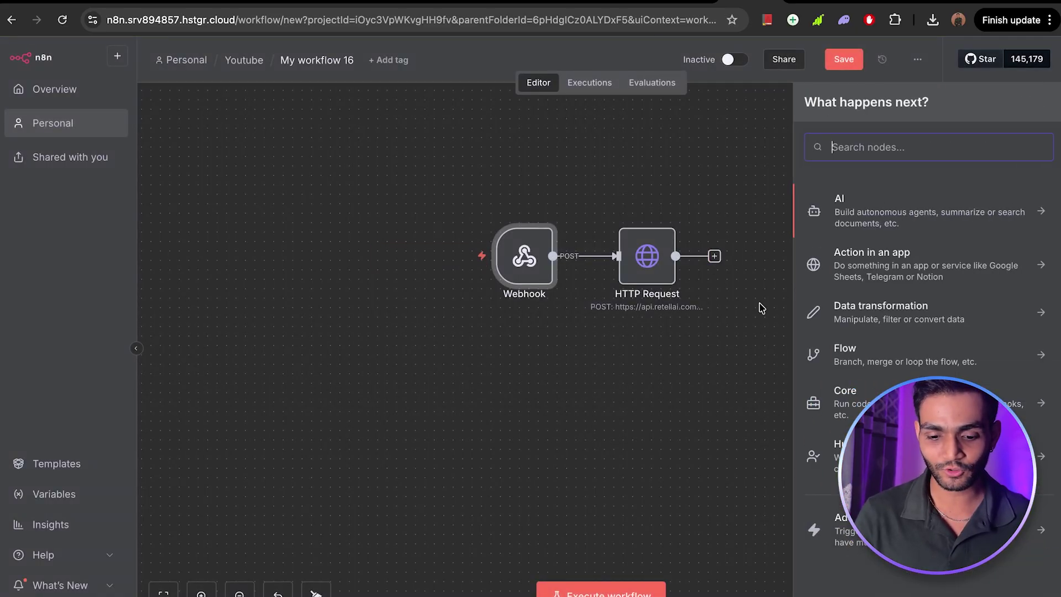
pyautogui.write('web')
pyautogui.click(837, 442)
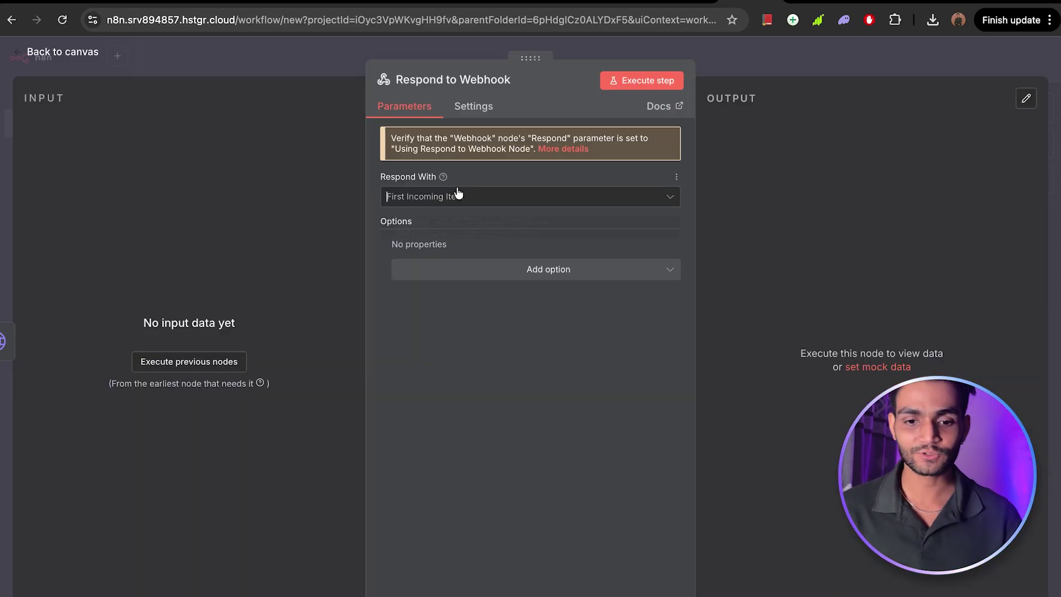
pyautogui.click(457, 196)
pyautogui.click(530, 387)
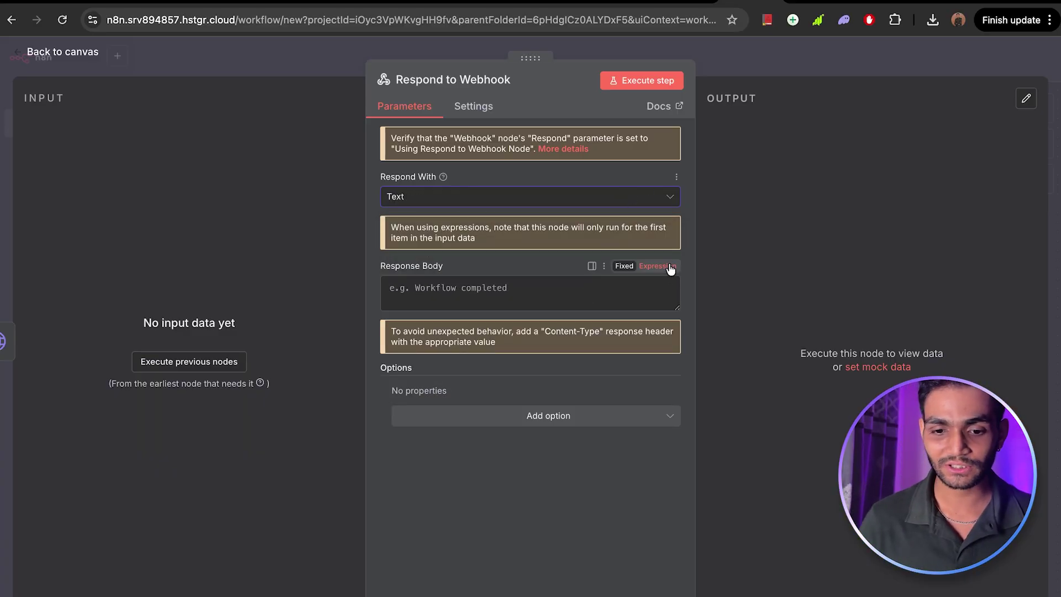
pyautogui.click(665, 266)
pyautogui.click(673, 291)
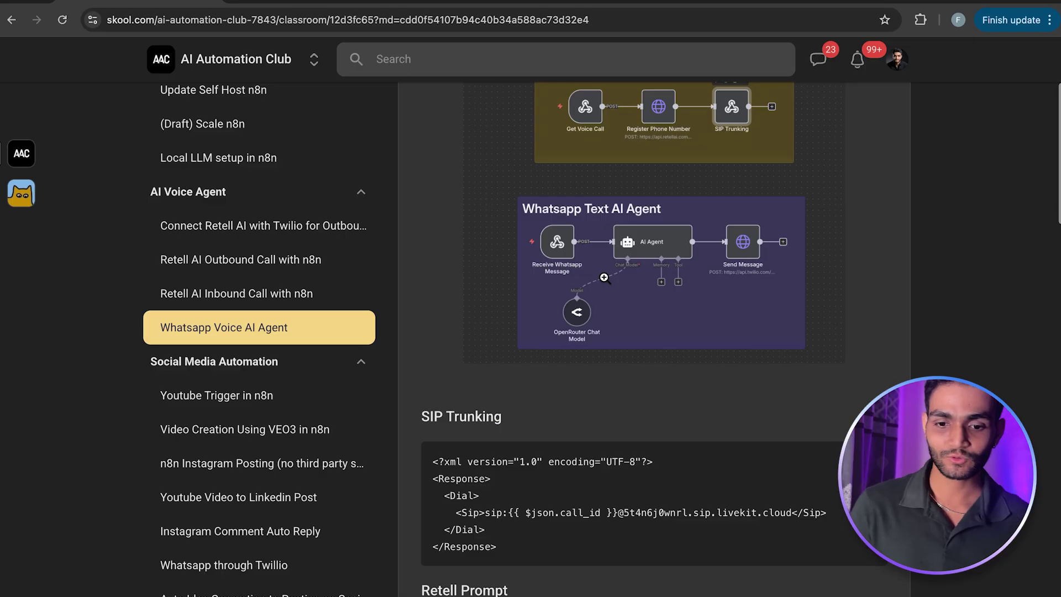
pyautogui.scroll(-5, 494, 396)
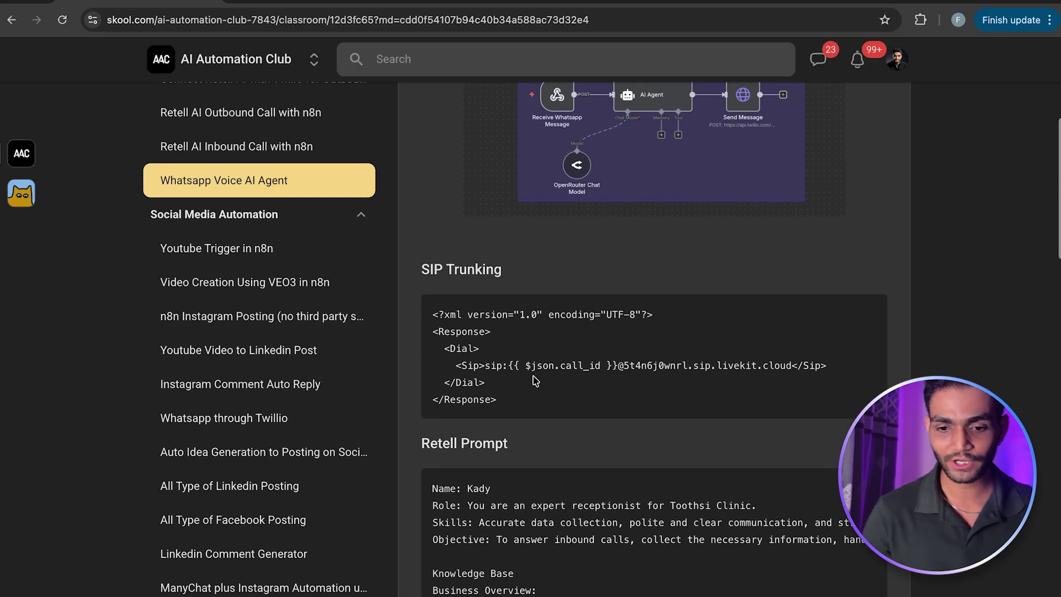
pyautogui.moveTo(495, 396); pyautogui.dragTo(427, 313)
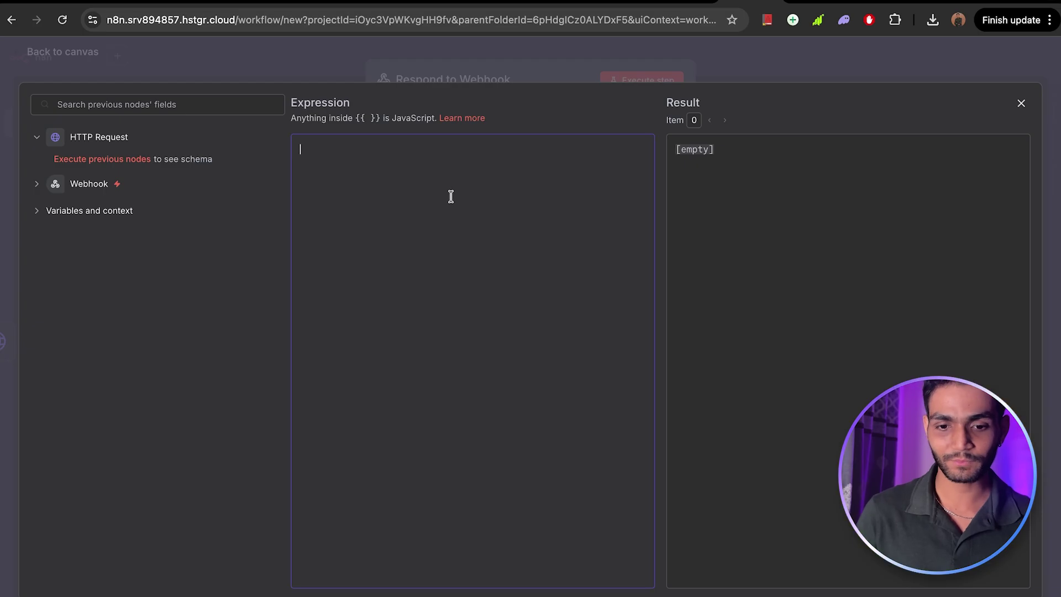
pyautogui.write('<?xml version="1.0" encoding="UTF-8"?> <Response>   <Dial>     <Sip>sip:{{ $json.call_id }}@5t4n6j0wnrl.sip.livekit.cloud</Sip>   </Dial> </Response>')
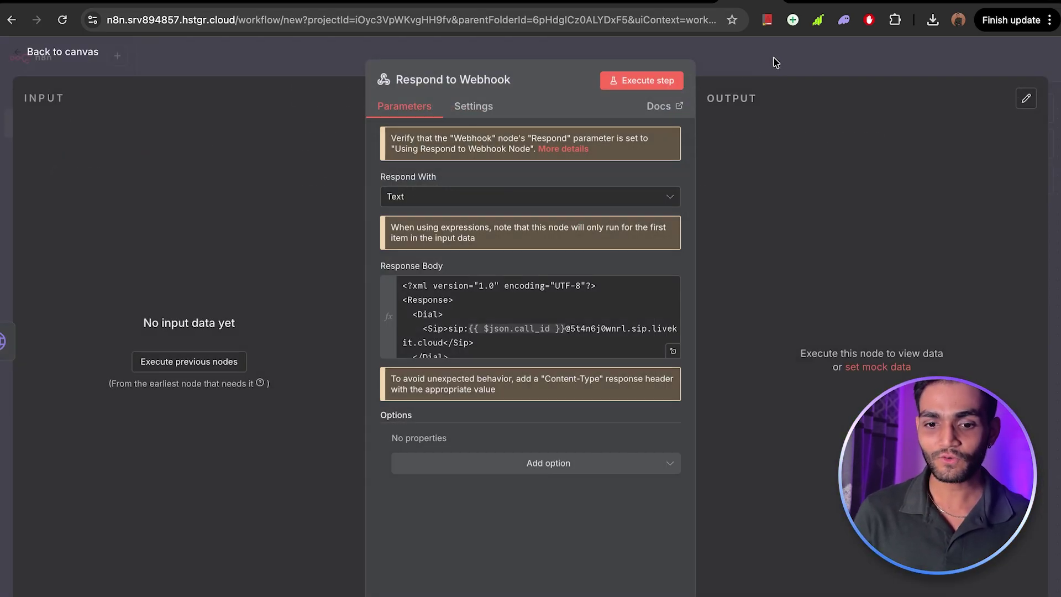
pyautogui.click(772, 61)
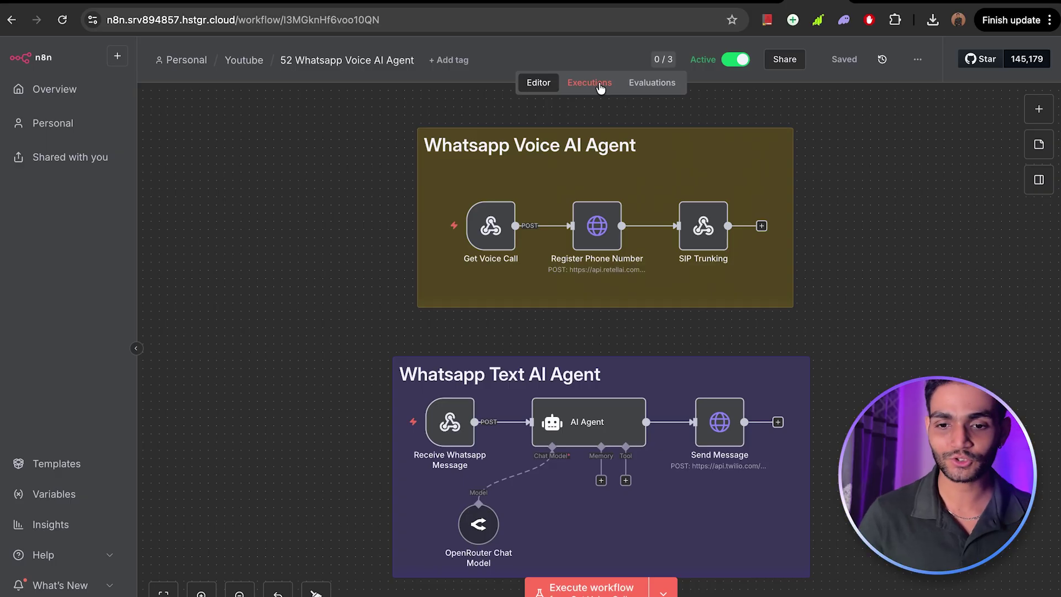
# - In the 52 Whatsapp Voice AI Agent workflow's latest execution, inspect the data of the Get Voice Call and SIP Trunking nodes
pyautogui.click(599, 86)
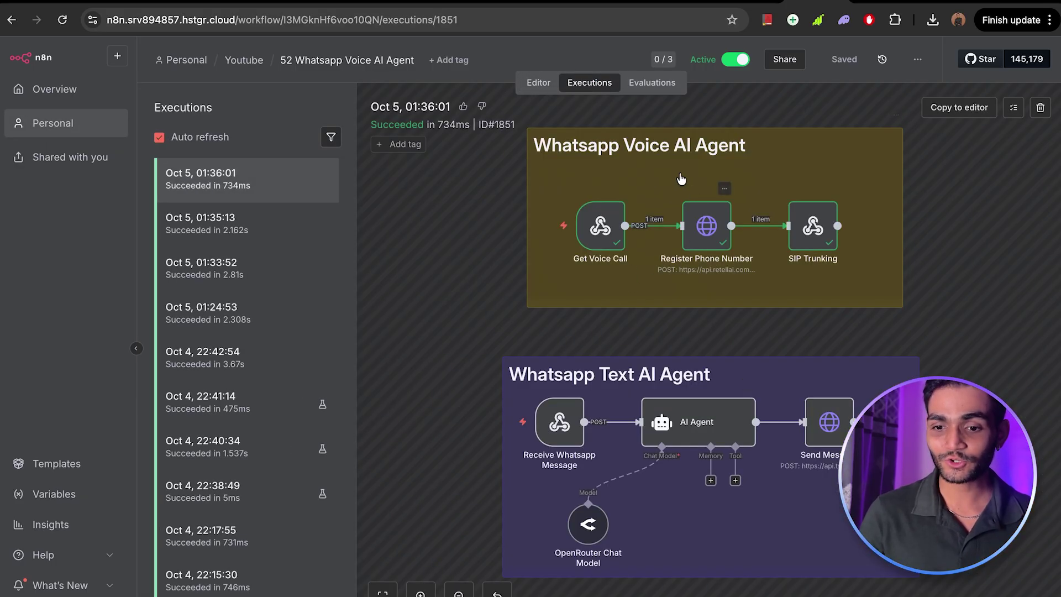
pyautogui.doubleClick(600, 226)
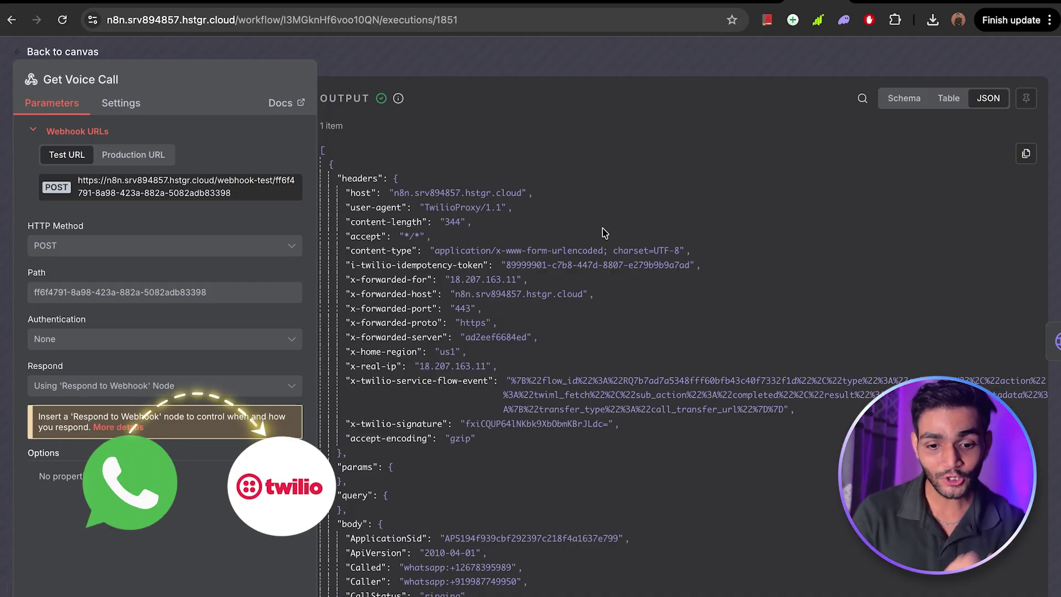
pyautogui.press('Escape')
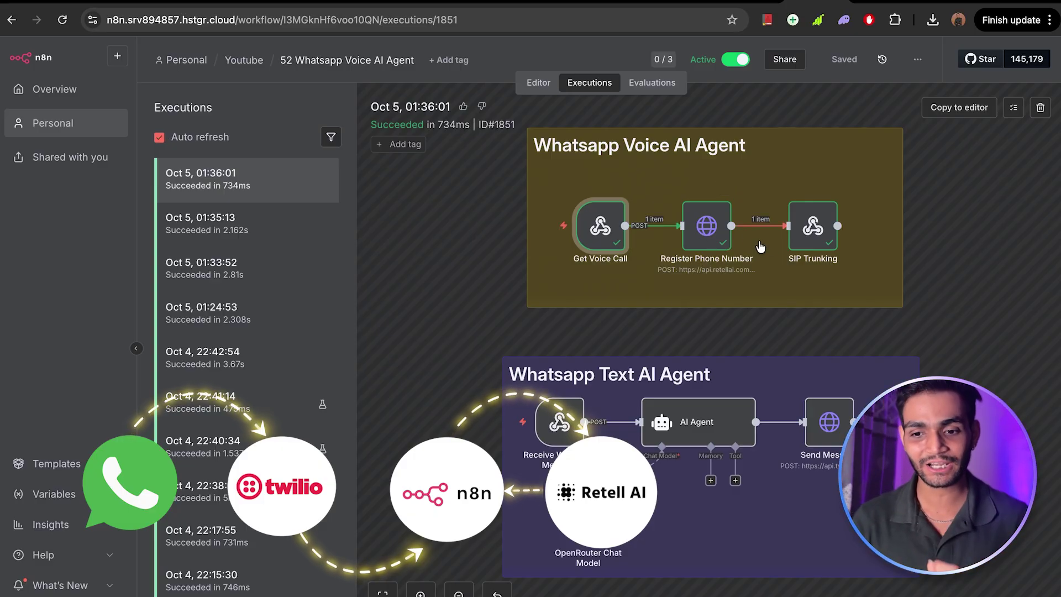
pyautogui.doubleClick(812, 226)
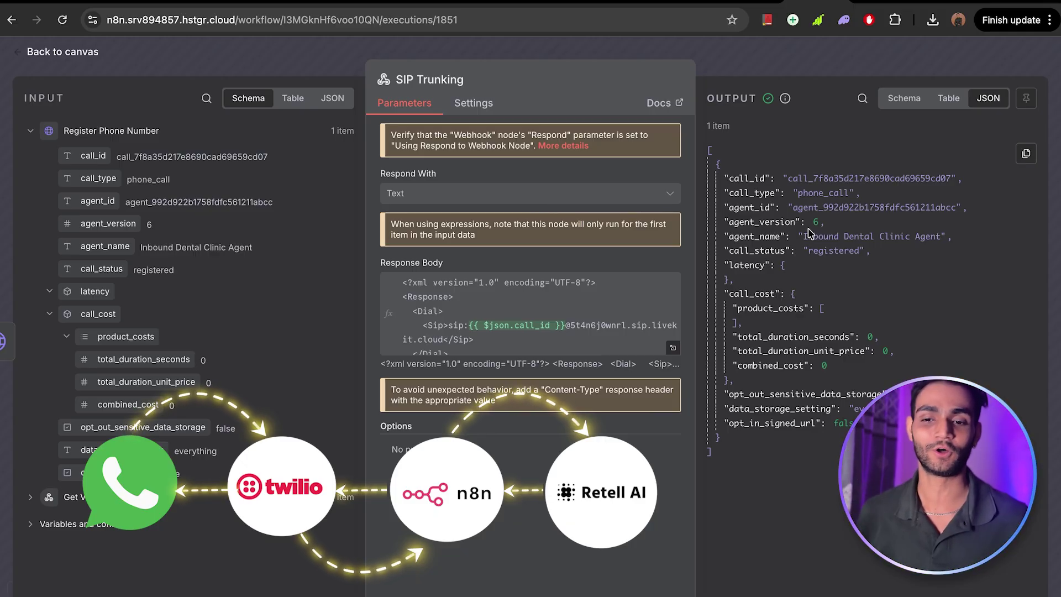
pyautogui.click(788, 51)
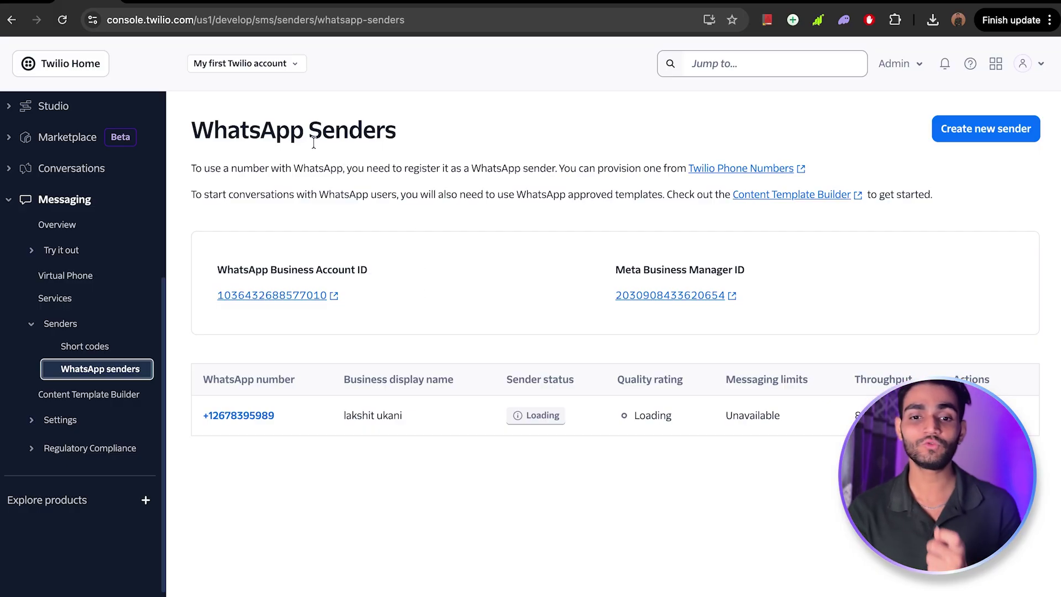
# - In the Twilio console, open the WhatsApp sender and review its voice endpoint, messaging endpoint and webhook URL for incoming messages
pyautogui.click(263, 419)
pyautogui.scroll(-7, 359, 384)
pyautogui.scroll(-1, 359, 381)
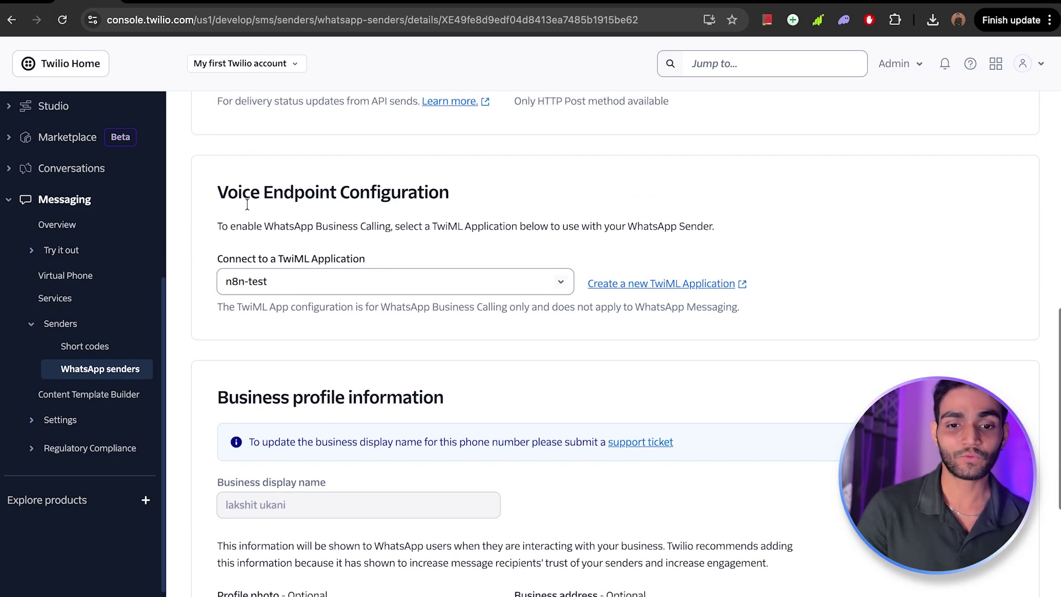
pyautogui.scroll(8, 399, 190)
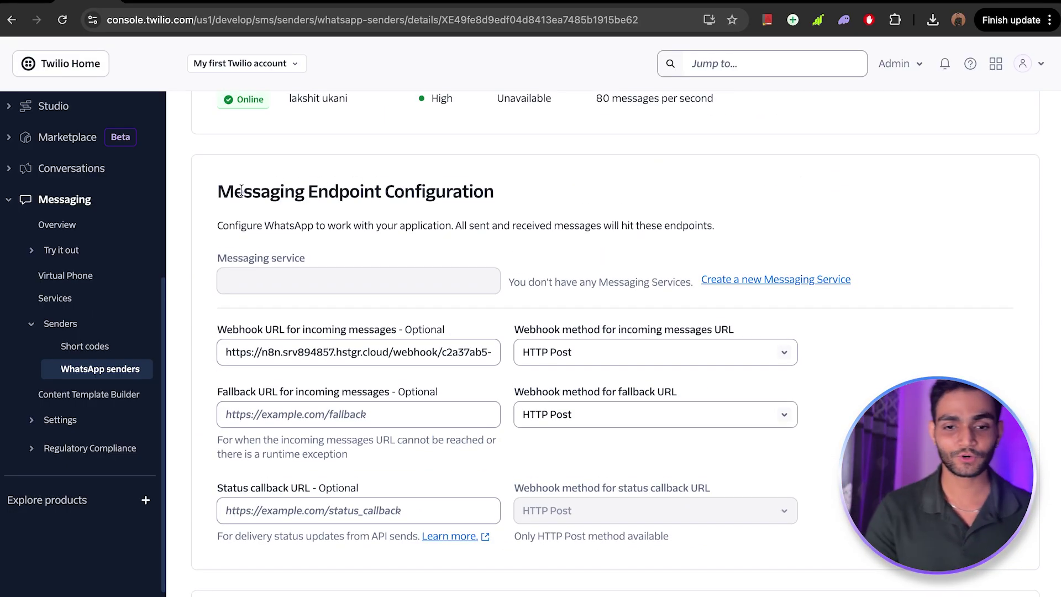
pyautogui.moveTo(241, 190); pyautogui.dragTo(416, 192)
pyautogui.click(477, 191)
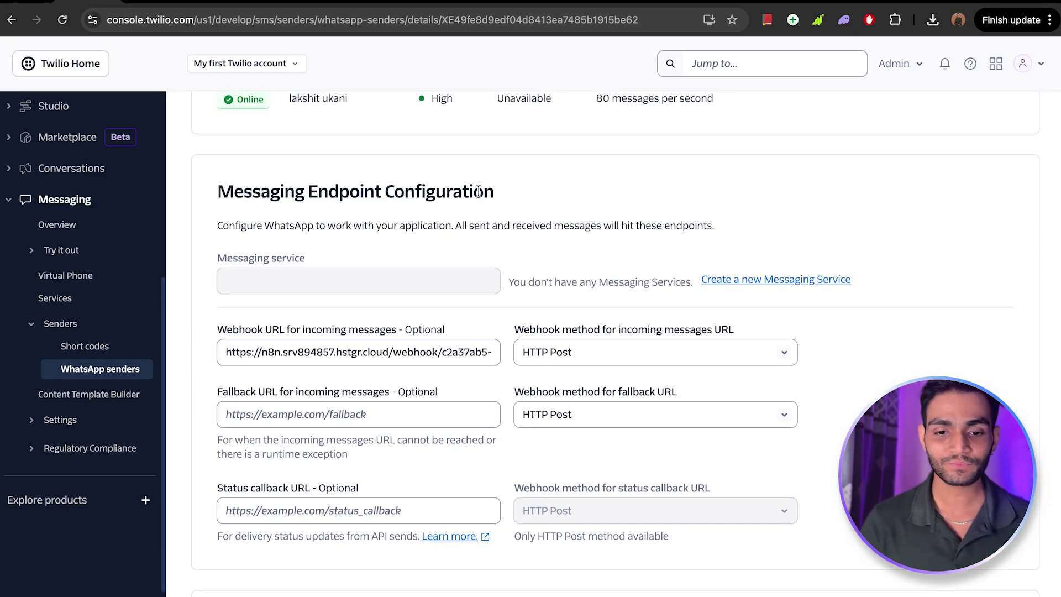
pyautogui.tripleClick(270, 343)
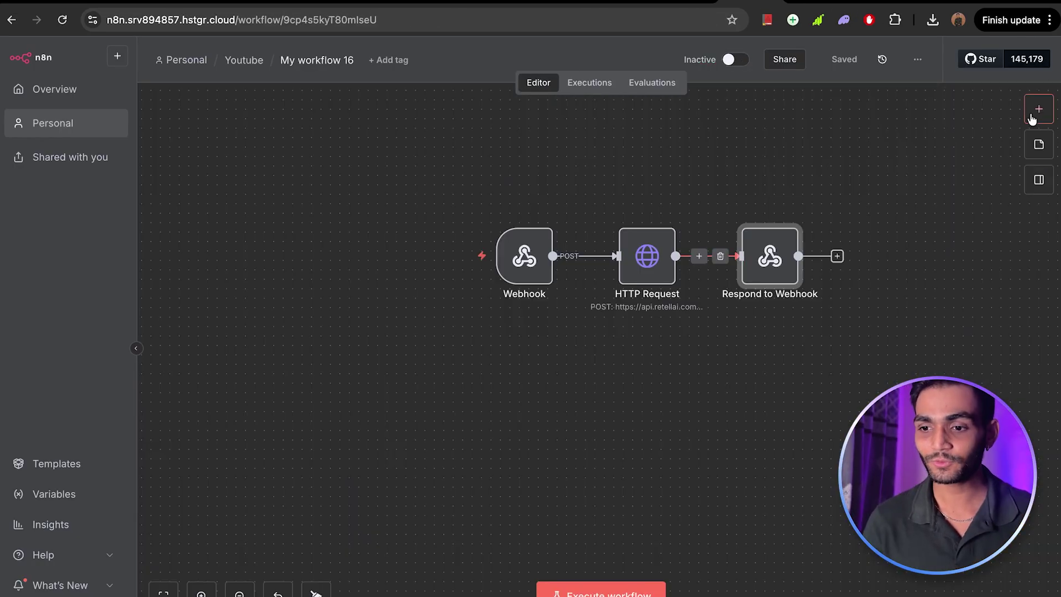
# - In n8n's My workflow 16, add a second Webhook trigger, show its production URL and set its HTTP method to POST
pyautogui.click(1031, 118)
pyautogui.write('webho')
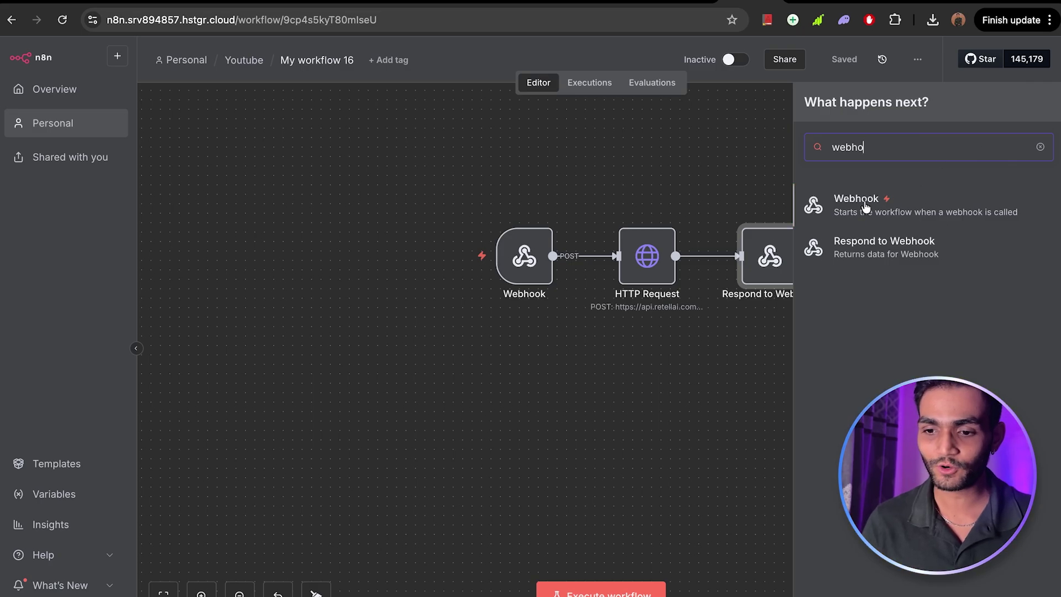
pyautogui.click(865, 207)
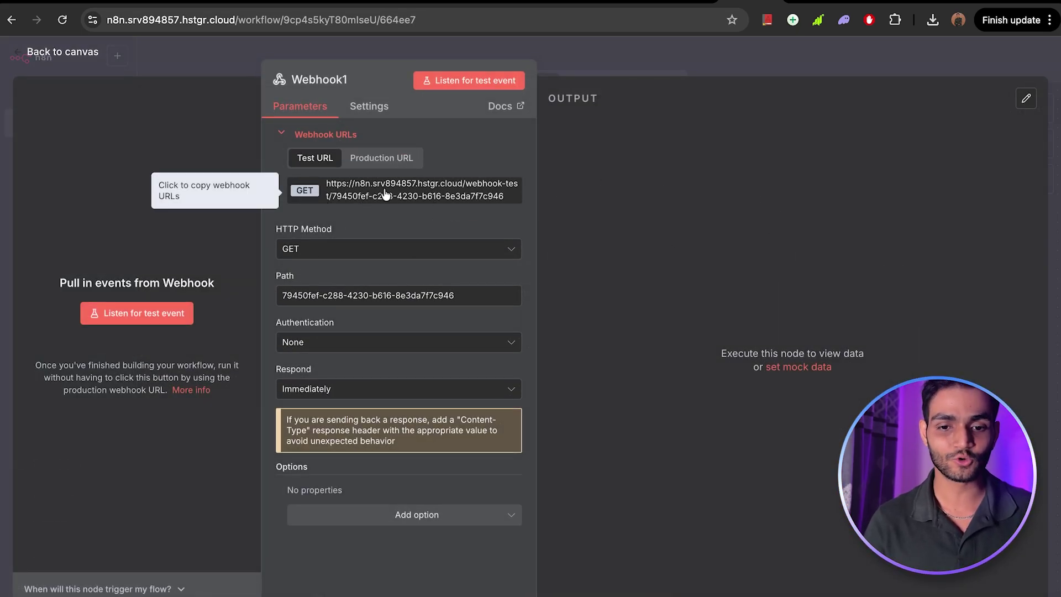
pyautogui.click(381, 158)
pyautogui.click(340, 250)
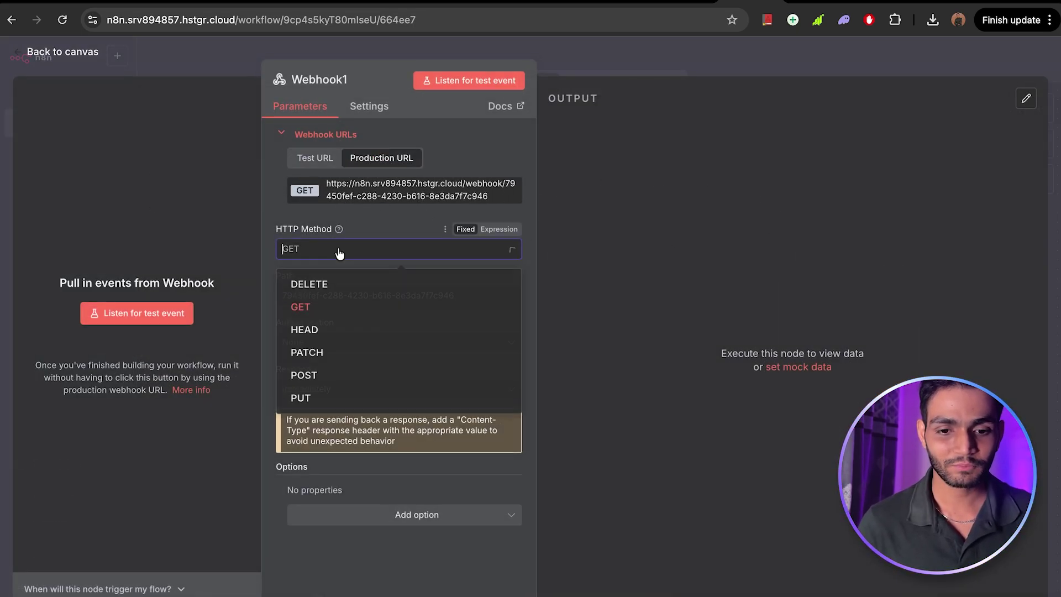
pyautogui.click(323, 375)
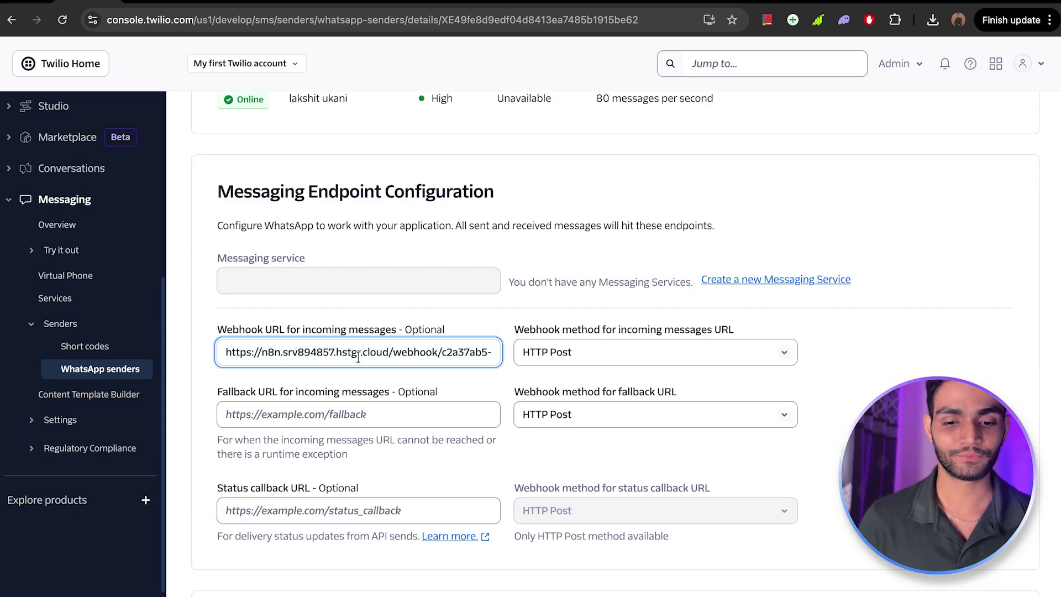
# - Back in the Twilio WhatsApp sender, review the incoming messages webhook settings and the business profile section
pyautogui.scroll(-1, 357, 356)
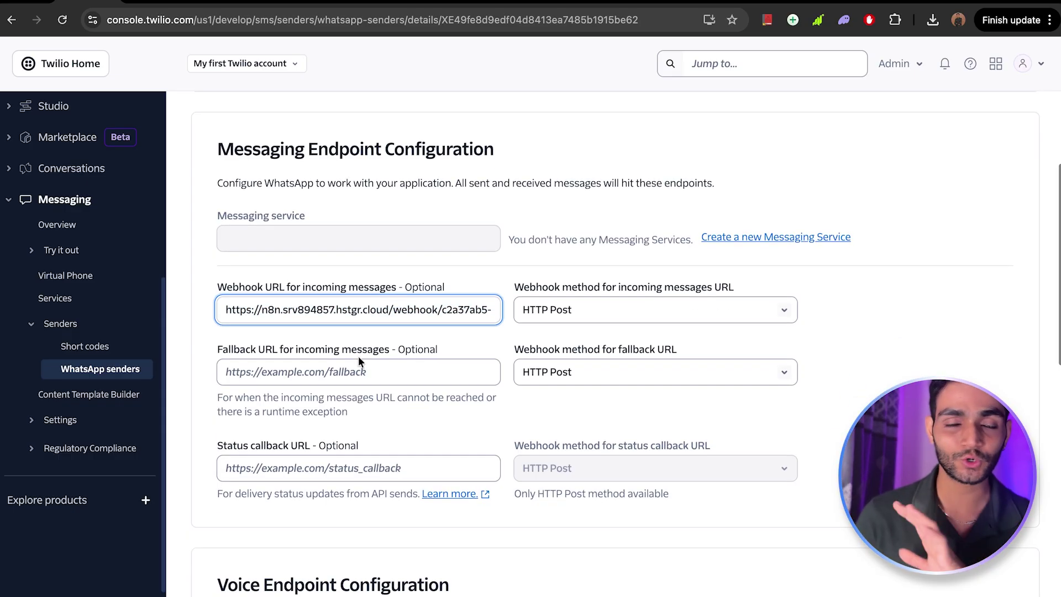
pyautogui.scroll(-10, 337, 430)
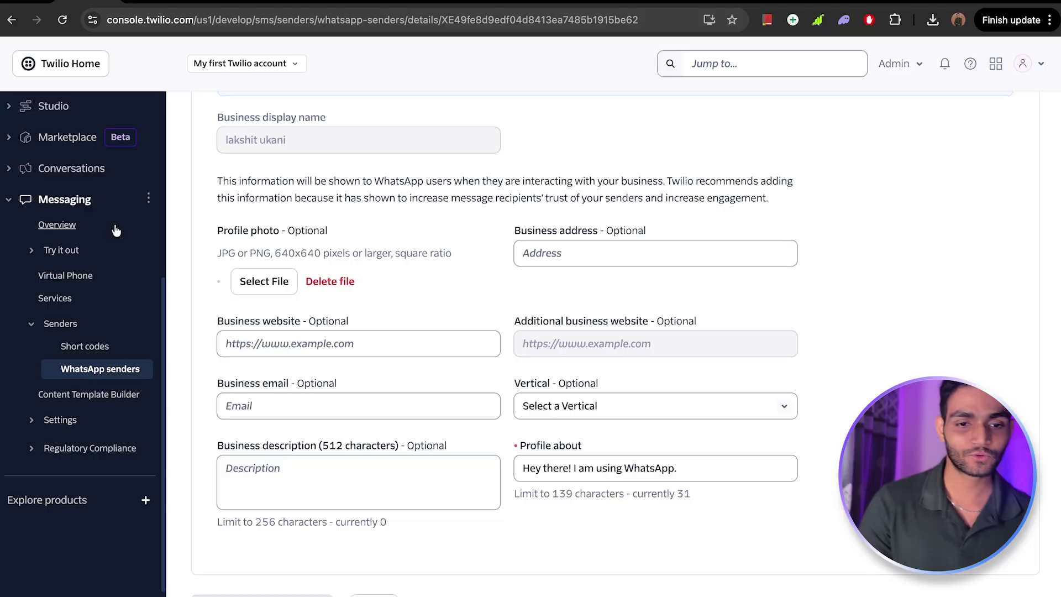
pyautogui.scroll(5, 83, 161)
# - From the Twilio account dashboard, go to API keys & tokens and create a key named n8n-test-5 with key type Main
pyautogui.click(83, 124)
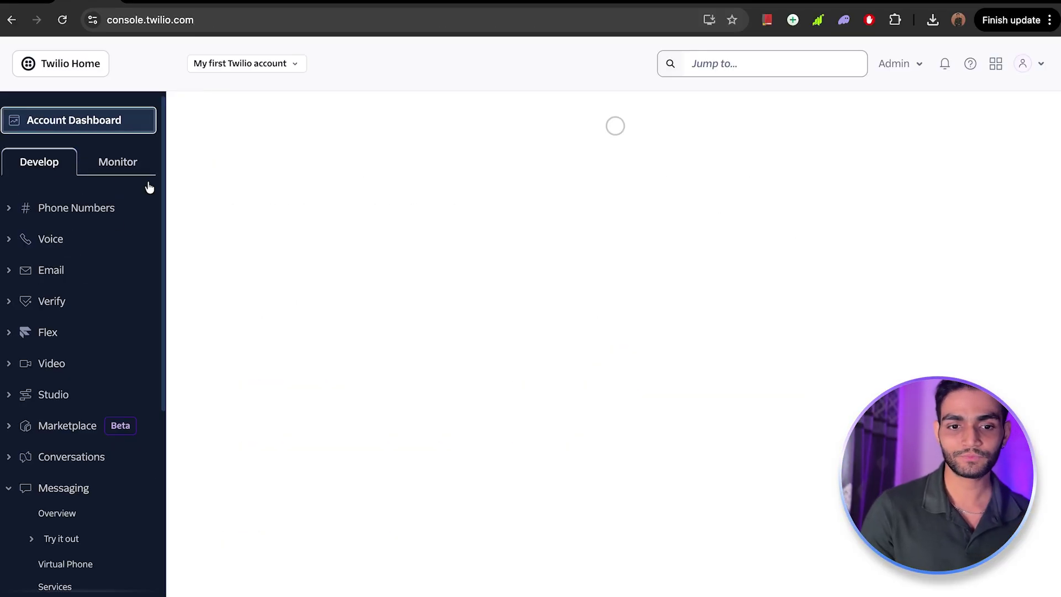
pyautogui.scroll(-5, 310, 414)
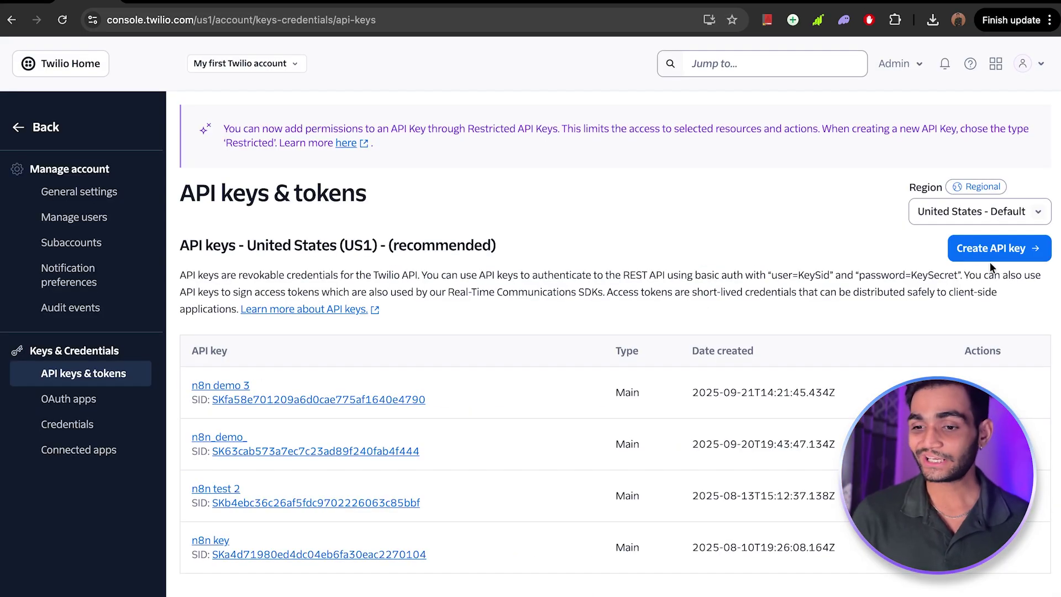
pyautogui.click(991, 249)
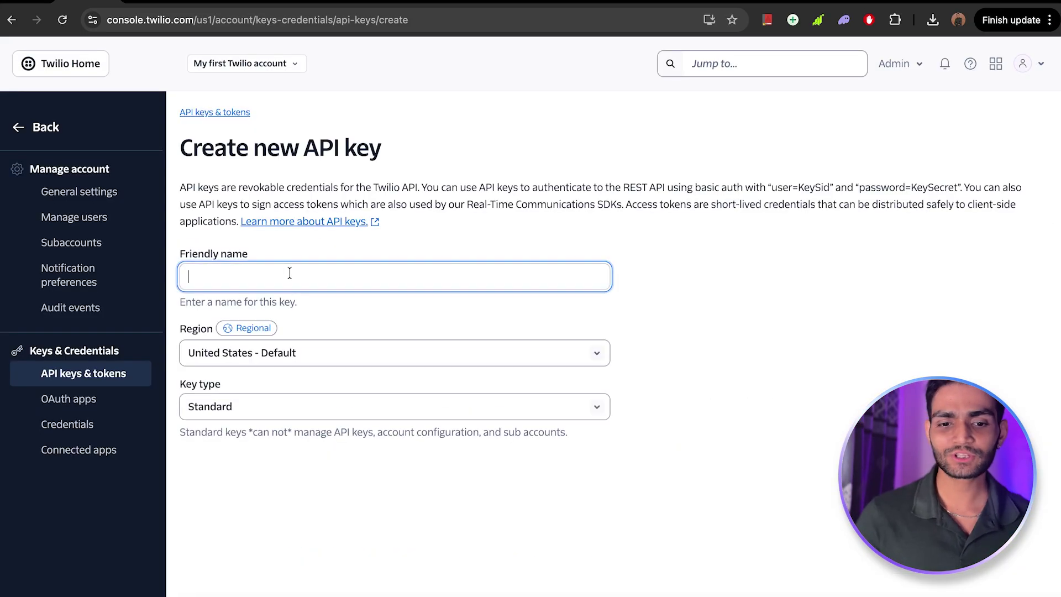
pyautogui.write('n8n-test-5')
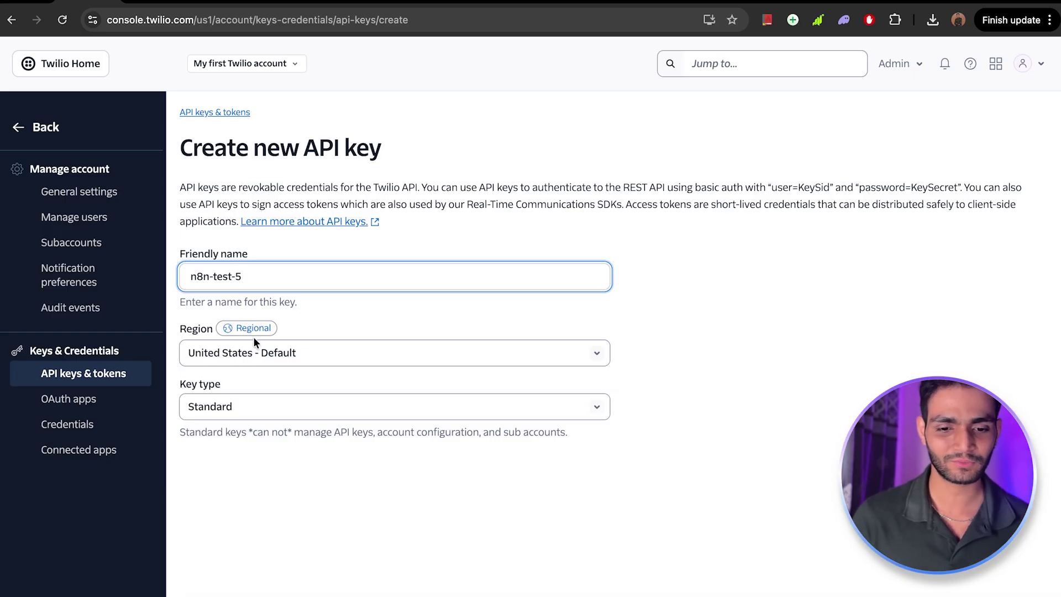
pyautogui.click(235, 409)
pyautogui.click(235, 368)
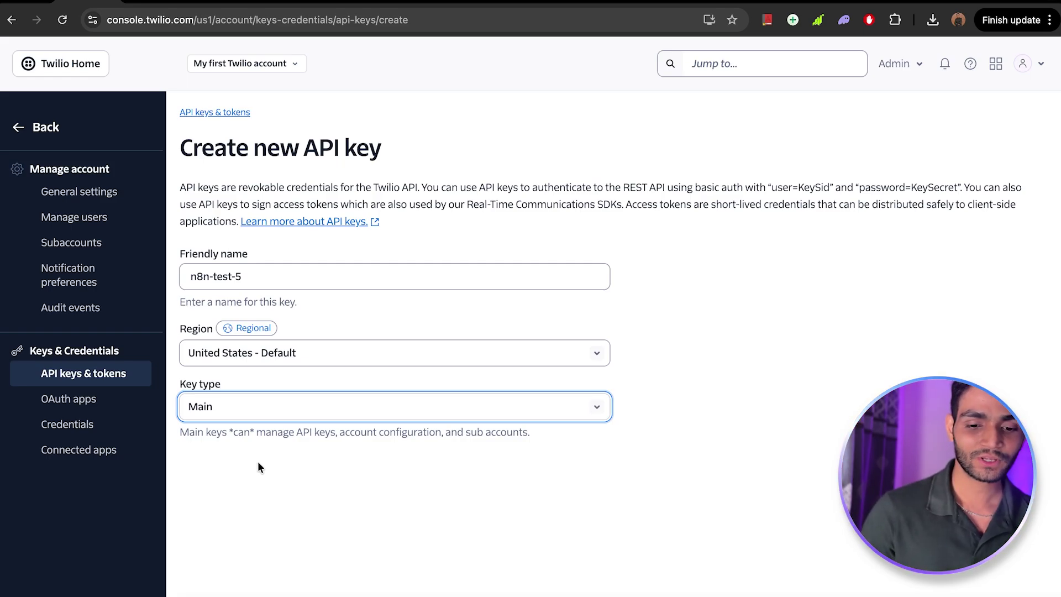
pyautogui.click(221, 594)
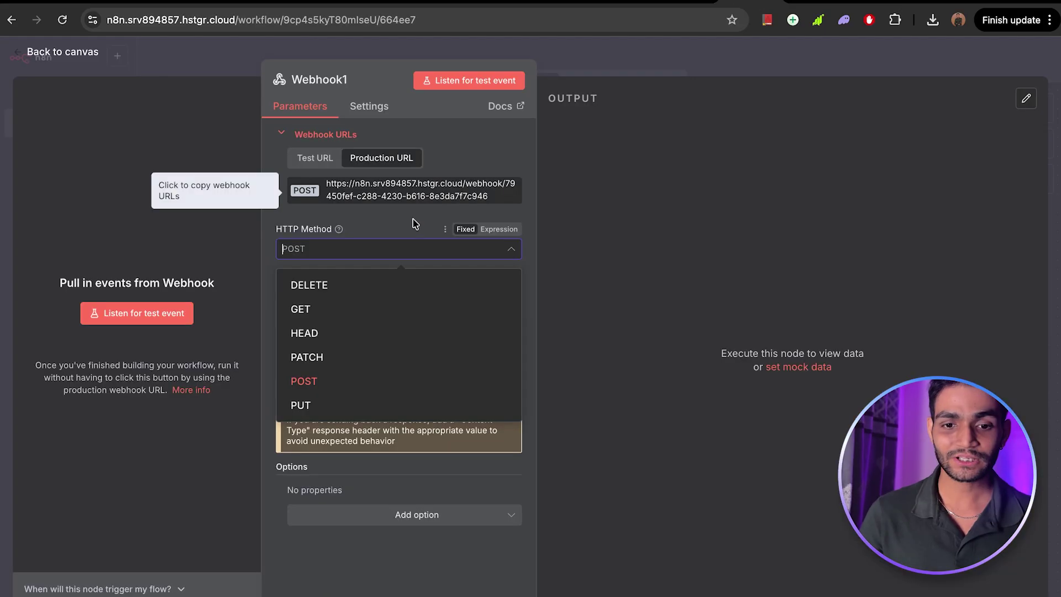
# - In n8n, move the Webhook1 node below the voice-call flow and check its webhook settings
pyautogui.press('Escape')
pyautogui.press('Escape')
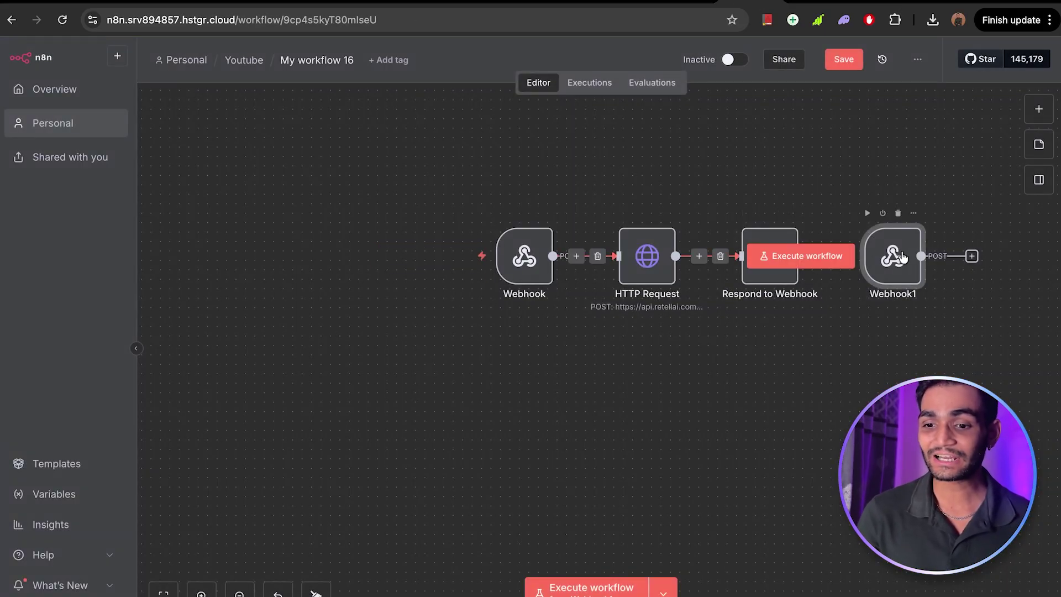
pyautogui.moveTo(900, 252); pyautogui.dragTo(569, 393)
pyautogui.doubleClick(570, 399)
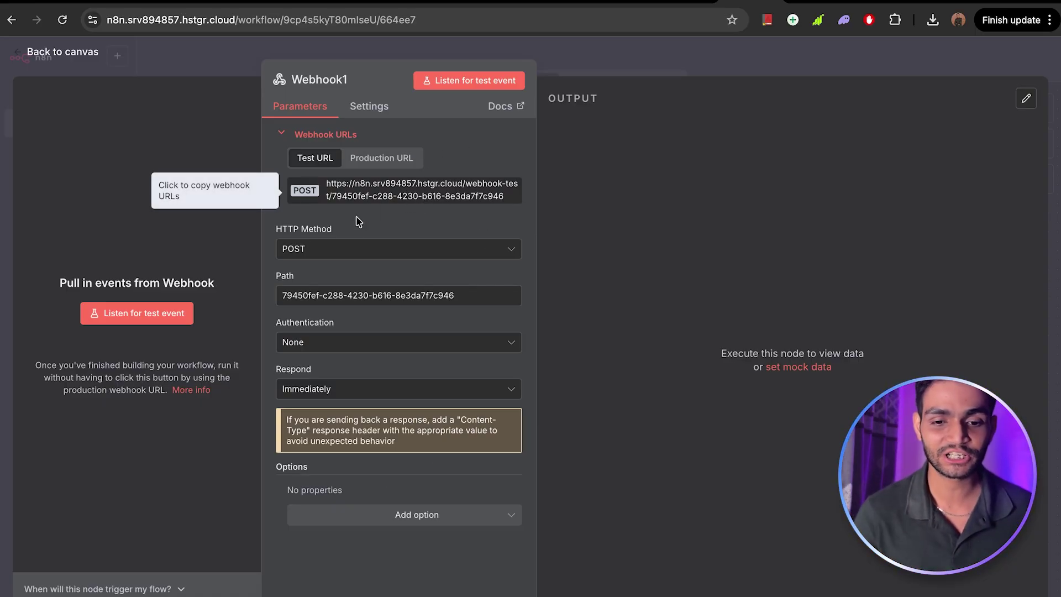
pyautogui.press('Escape')
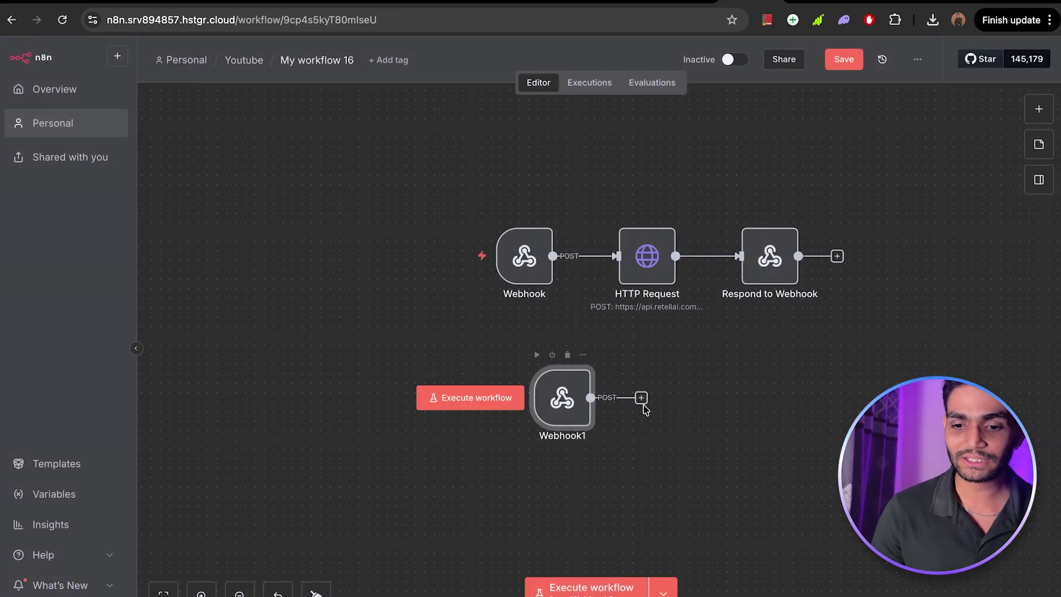
# - Add an HTTP Request node connected after Webhook1
pyautogui.click(641, 397)
pyautogui.write('htt')
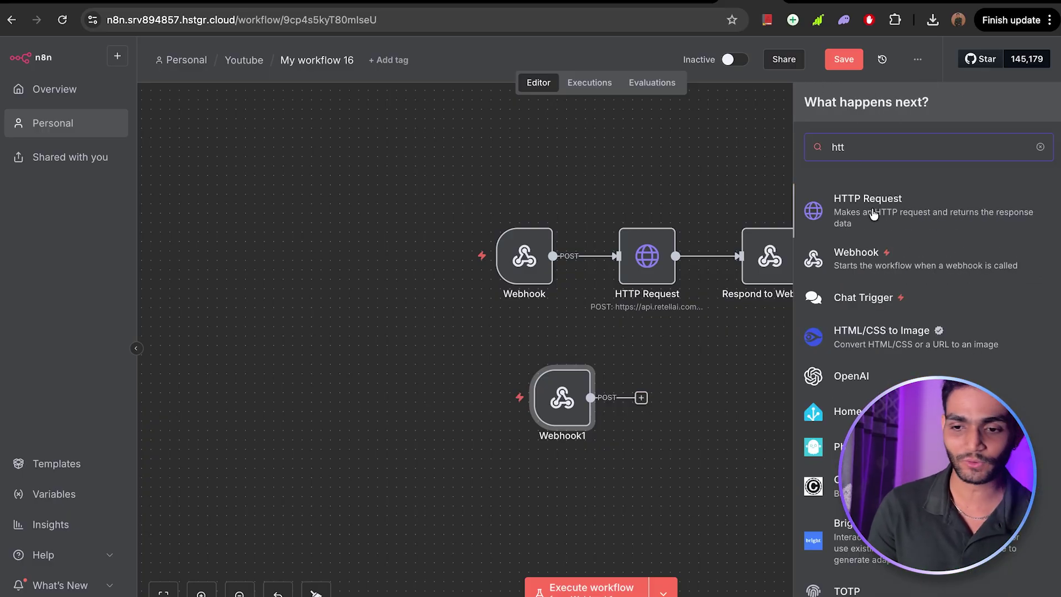
pyautogui.click(873, 215)
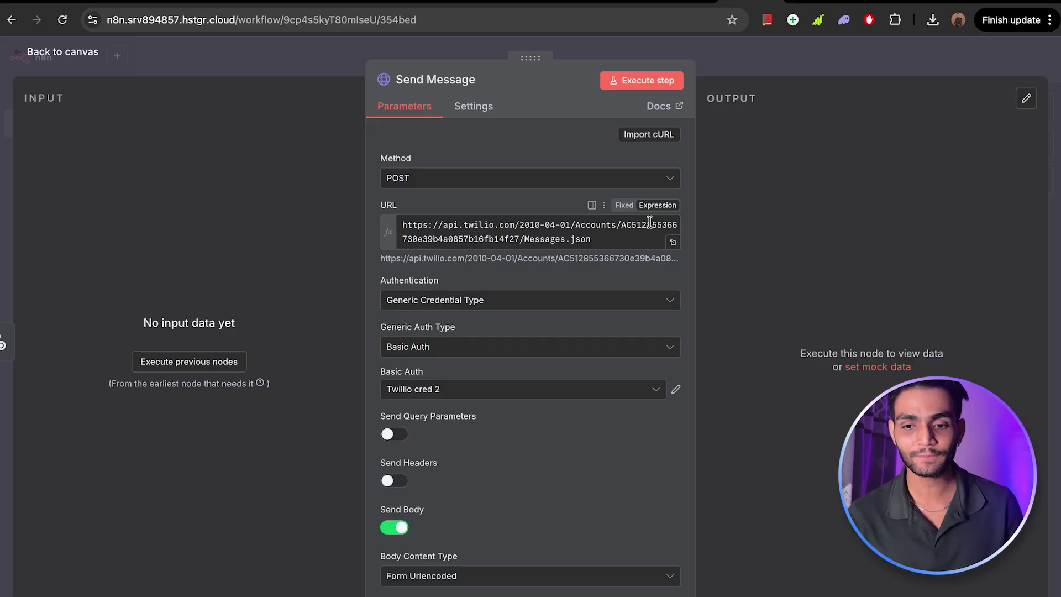
# - Examine the Twilio Messages URL in the Send Message node and locate the matching Account SID on the Twilio account dashboard
pyautogui.moveTo(621, 226); pyautogui.dragTo(364, 227)
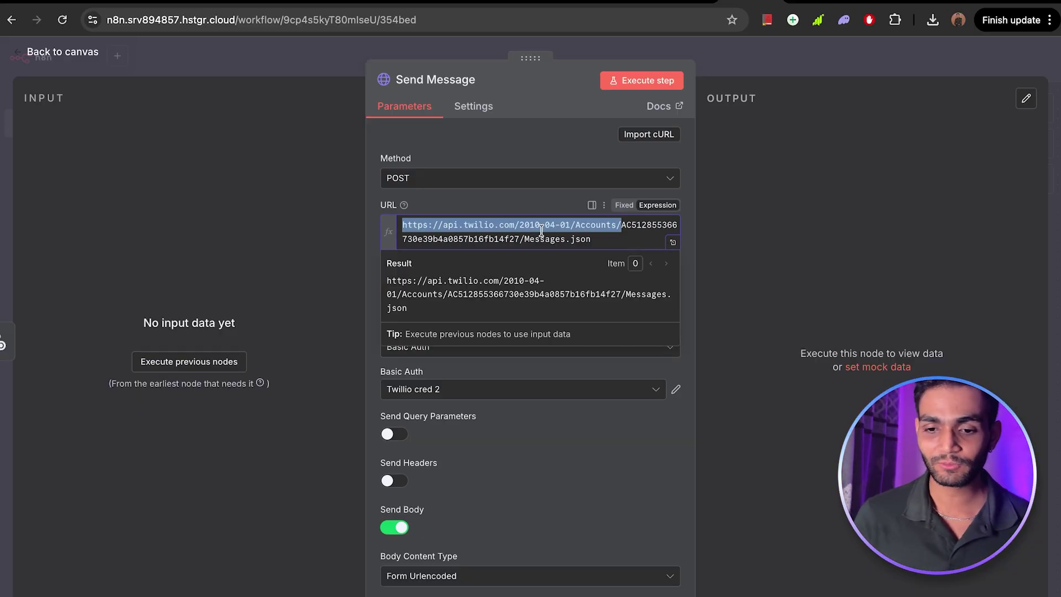
pyautogui.doubleClick(661, 230)
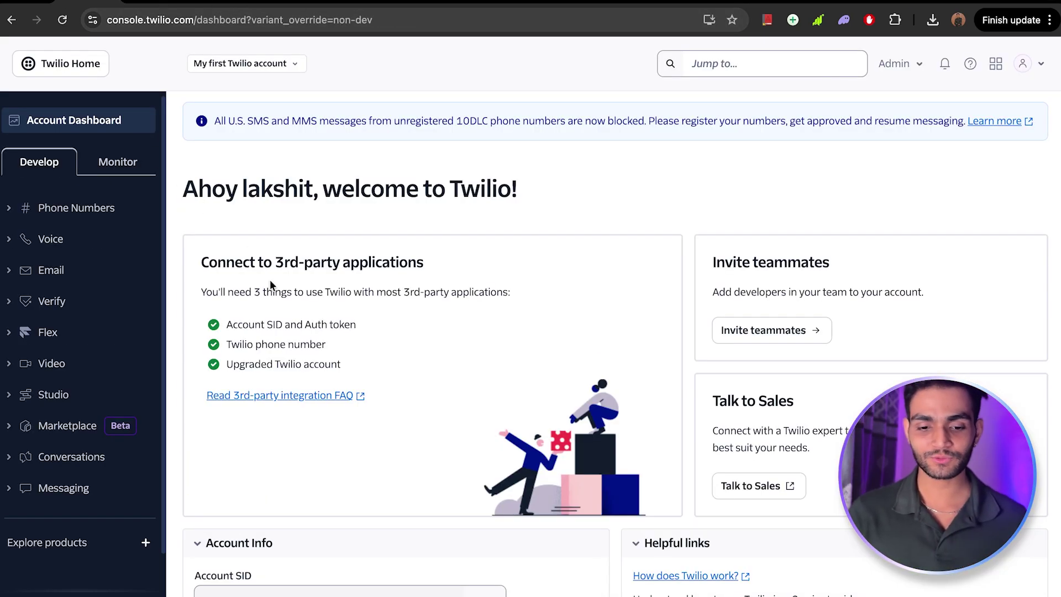
pyautogui.scroll(-4, 270, 279)
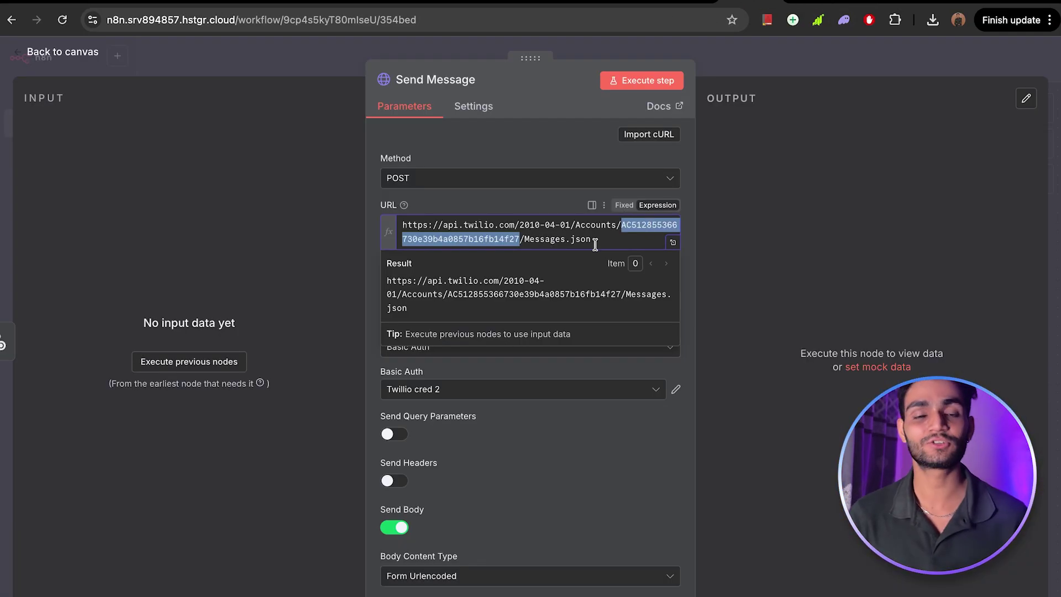
# - Review the Send Message node's authentication setting and the available generic auth types
pyautogui.click(567, 441)
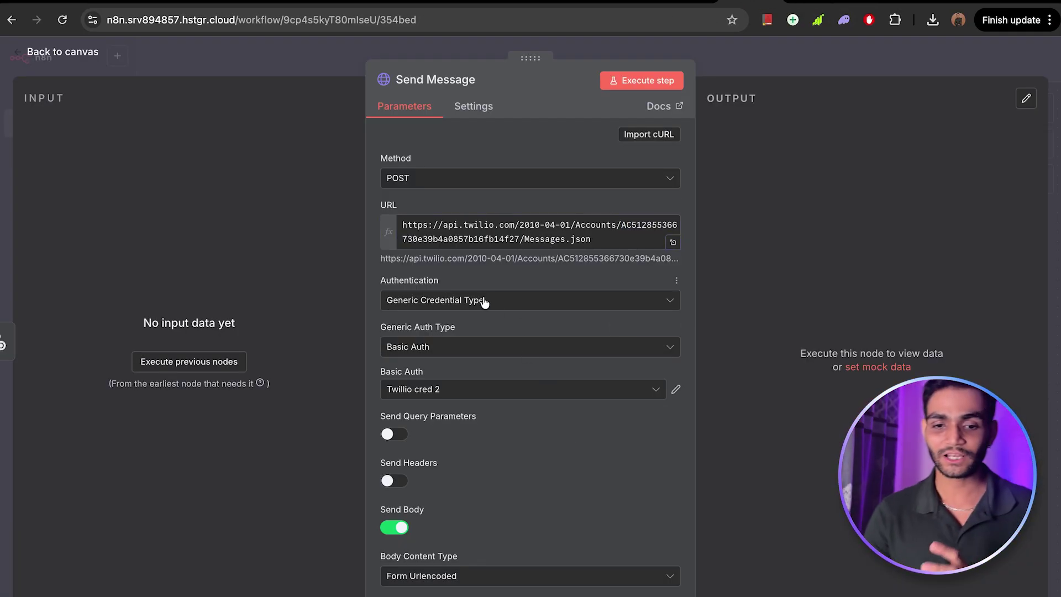
pyautogui.click(435, 300)
pyautogui.click(442, 339)
pyautogui.click(454, 346)
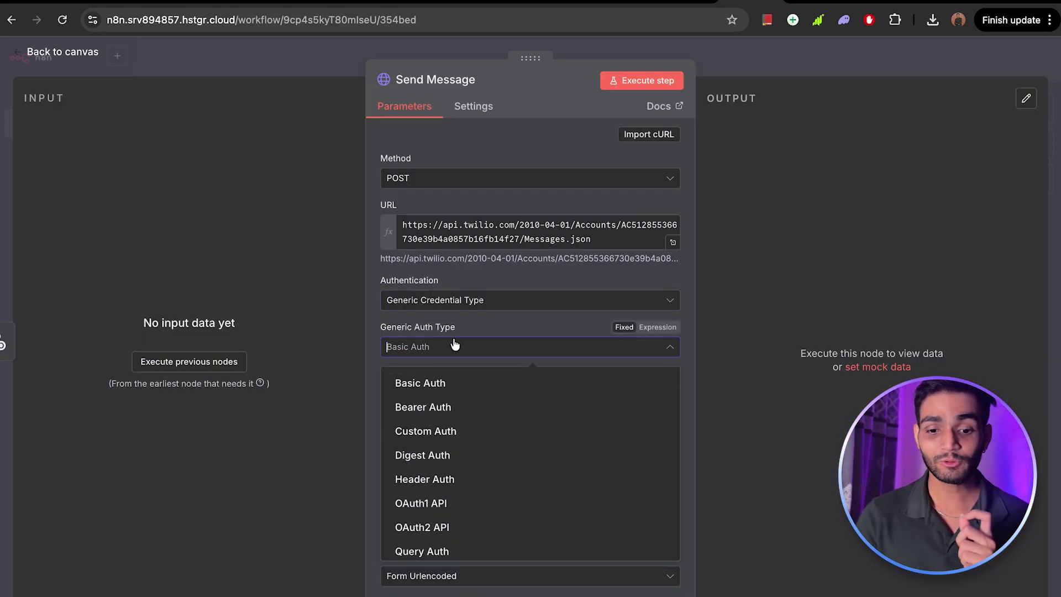
pyautogui.click(484, 325)
# - Inspect a blank Basic Auth credential form for the Send Message node, close it unsaved, and review the node's body parameters
pyautogui.click(481, 389)
pyautogui.click(477, 508)
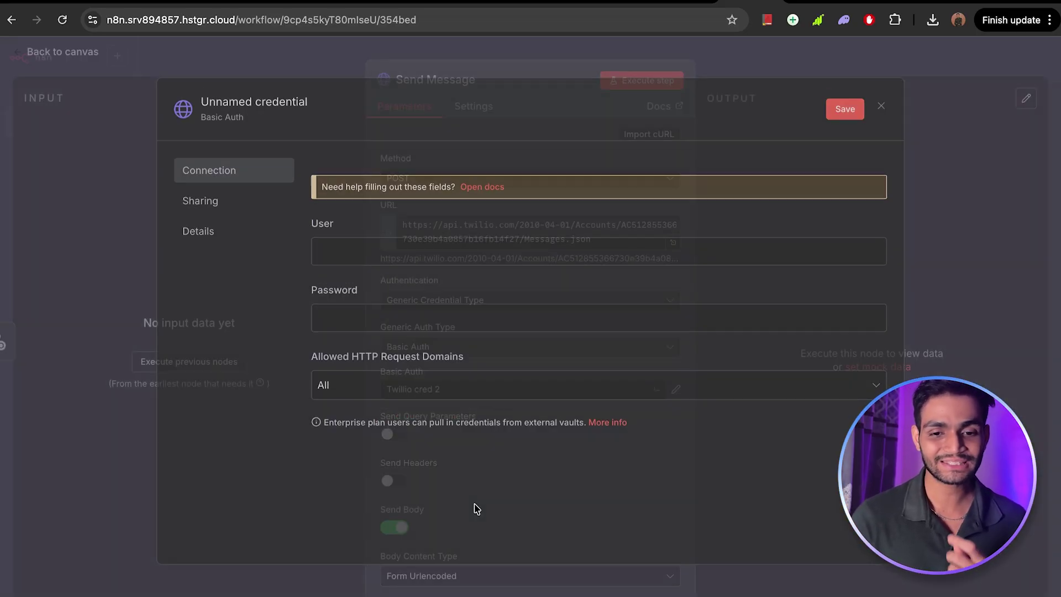
pyautogui.click(372, 252)
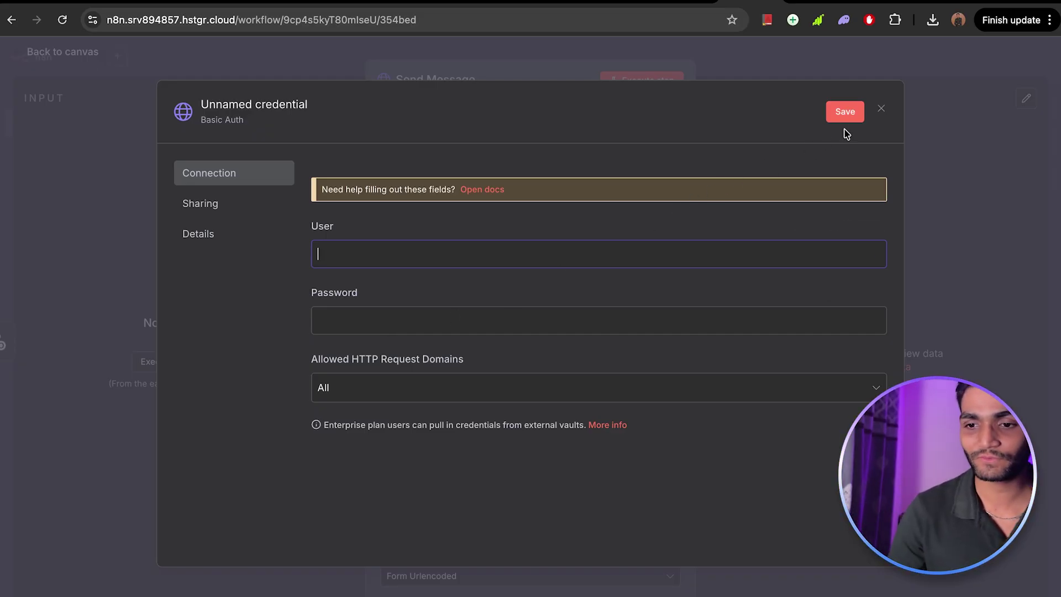
pyautogui.click(881, 108)
pyautogui.scroll(-8, 489, 412)
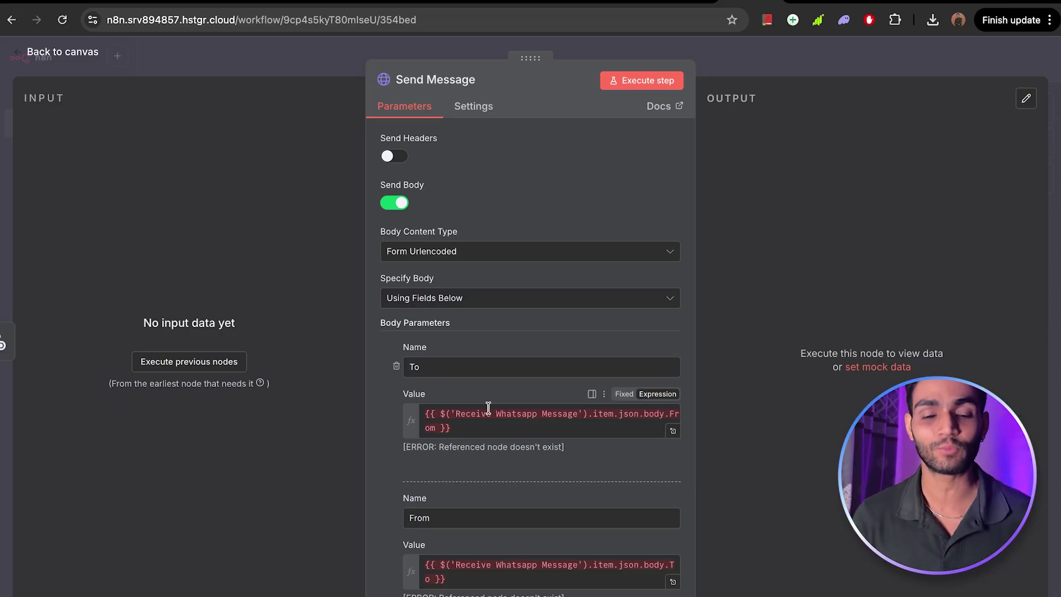
pyautogui.scroll(-2, 585, 271)
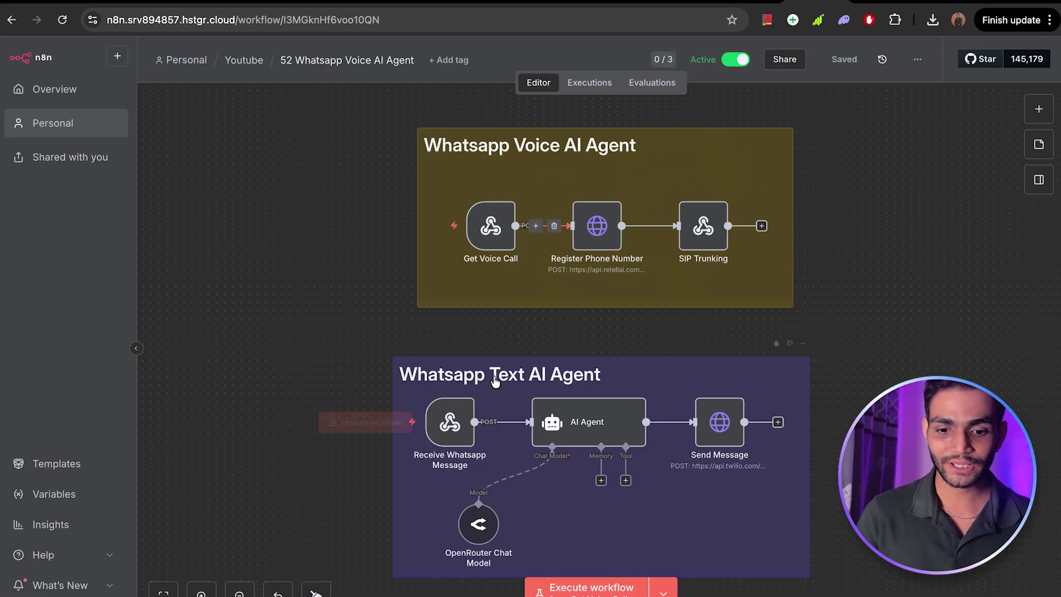
# - In the 52 Whatsapp Voice AI Agent workflow, open the latest execution and examine the Body and To fields in Receive Whatsapp Message's output
pyautogui.scroll(-2, 738, 92)
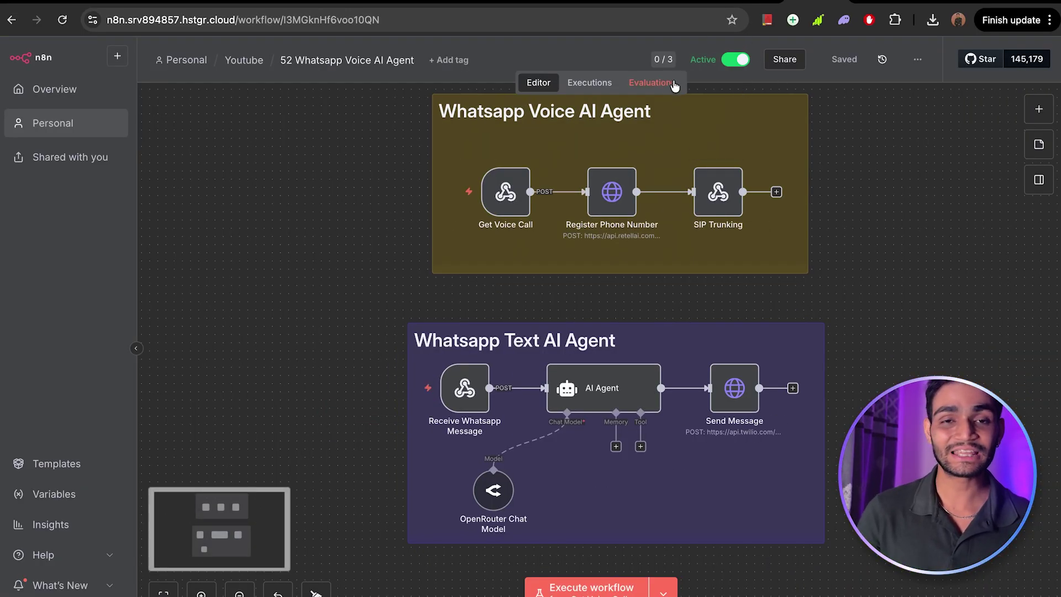
pyautogui.moveTo(629, 153)
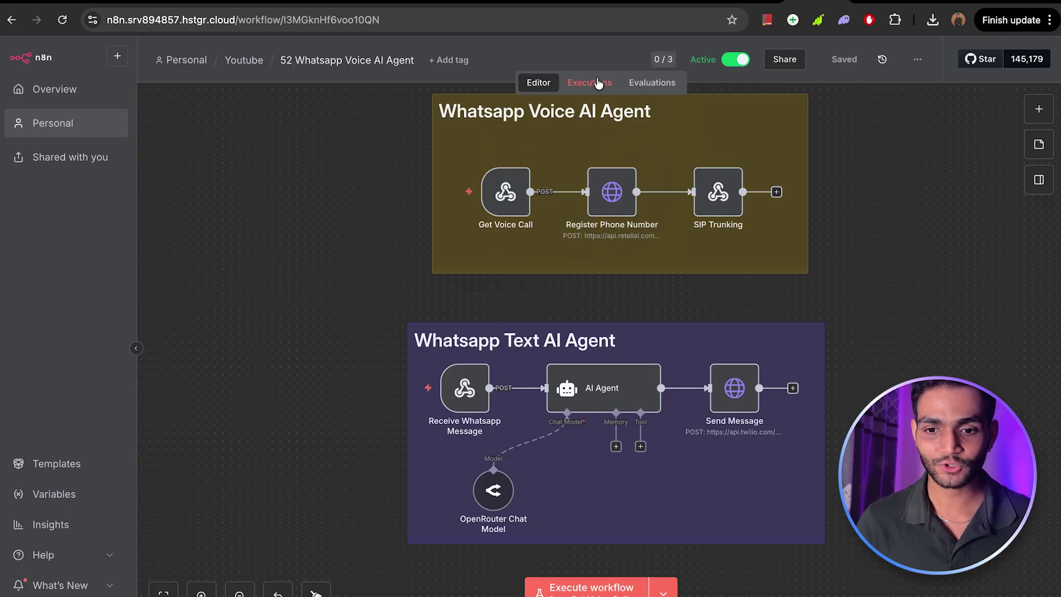
pyautogui.click(593, 83)
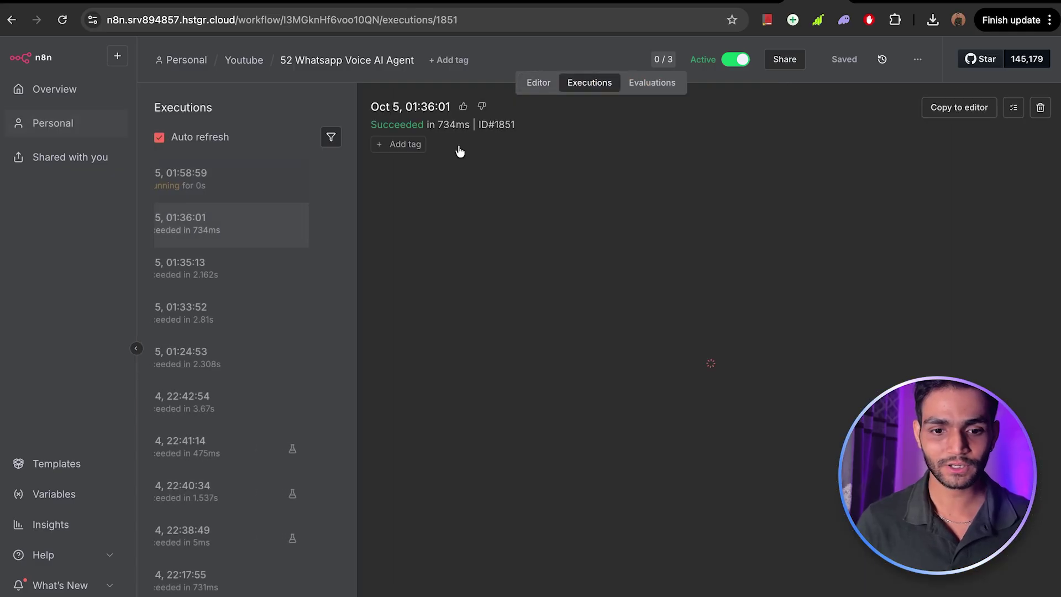
pyautogui.doubleClick(567, 422)
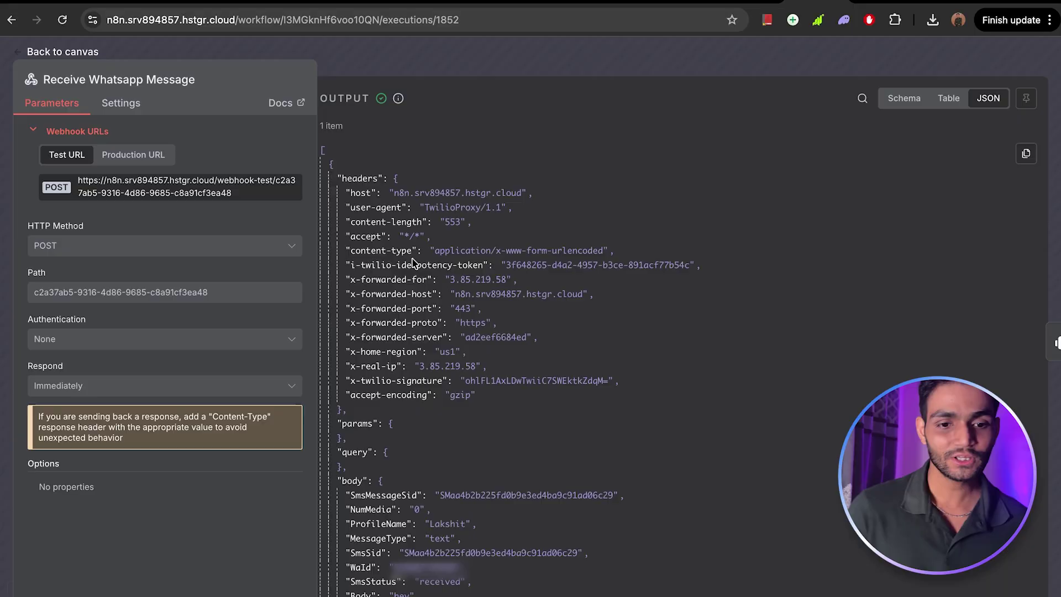
pyautogui.scroll(-4, 460, 300)
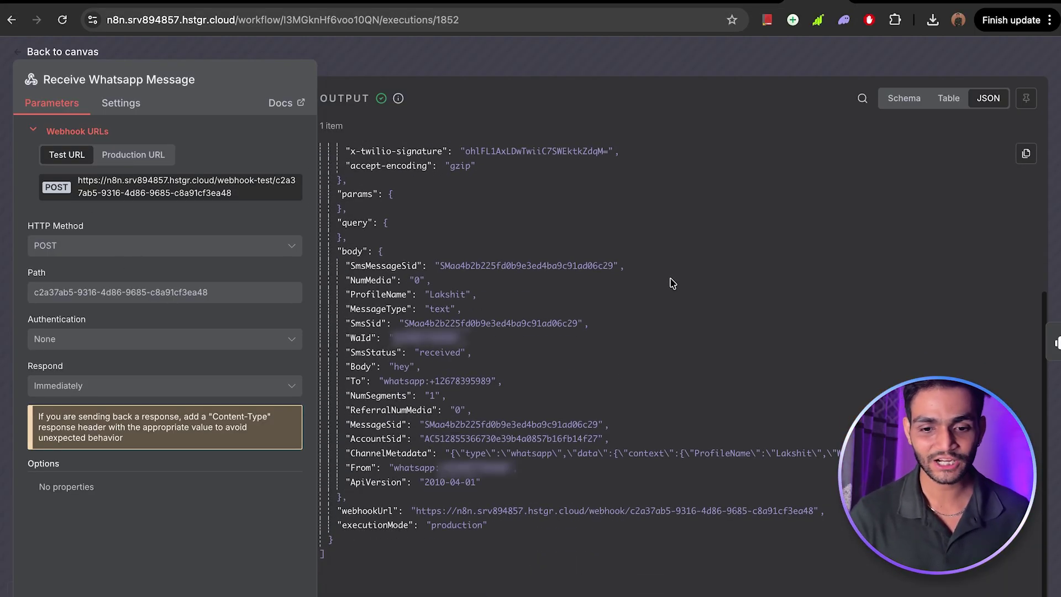
pyautogui.moveTo(422, 366); pyautogui.dragTo(345, 367)
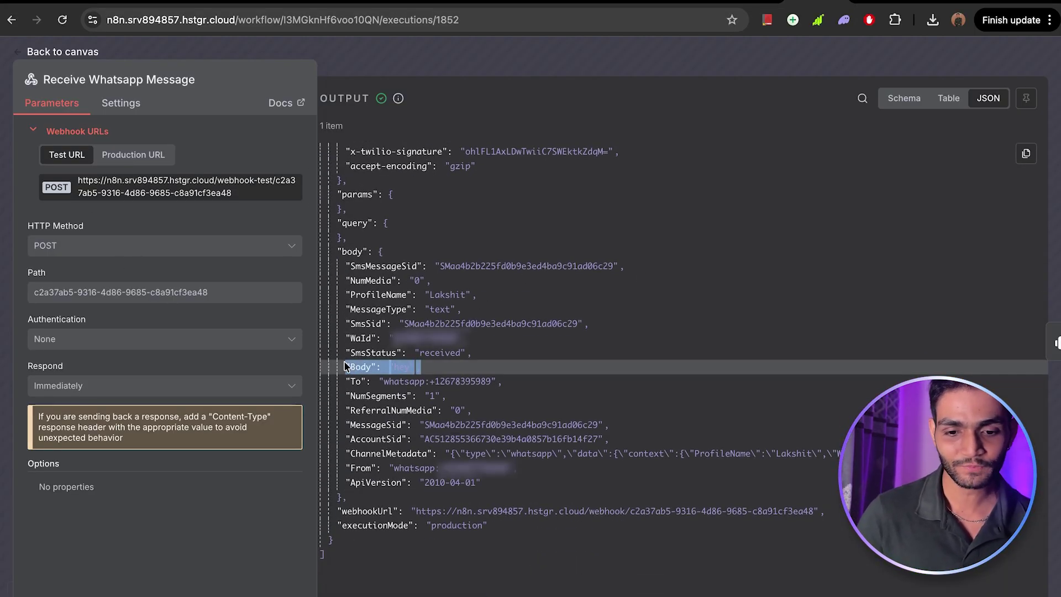
pyautogui.click(352, 387)
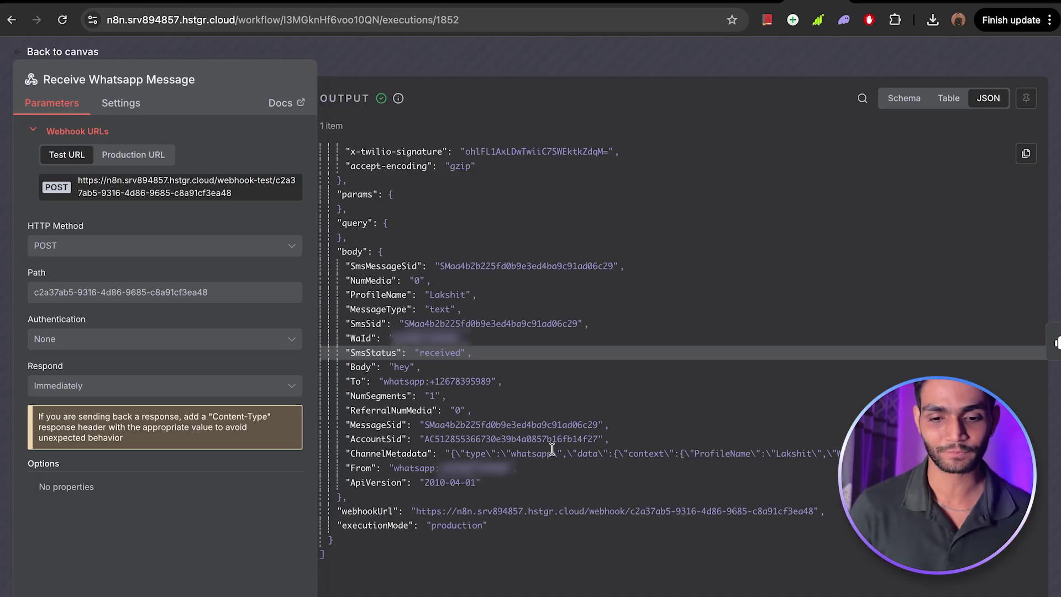
pyautogui.click(562, 65)
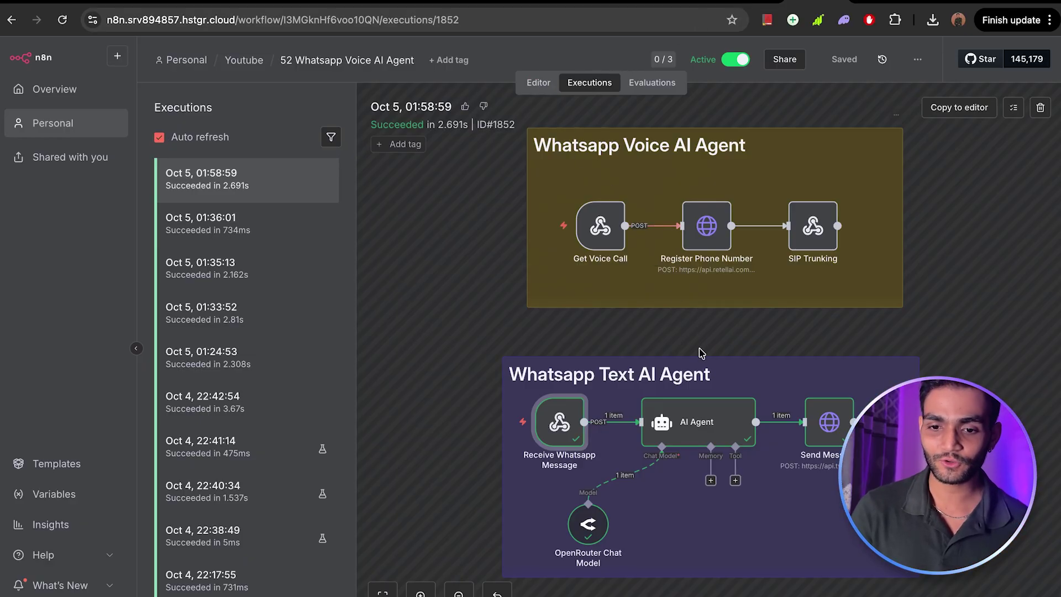
# - Return to the workflow editor and try to add an AI Agent node
pyautogui.click(542, 85)
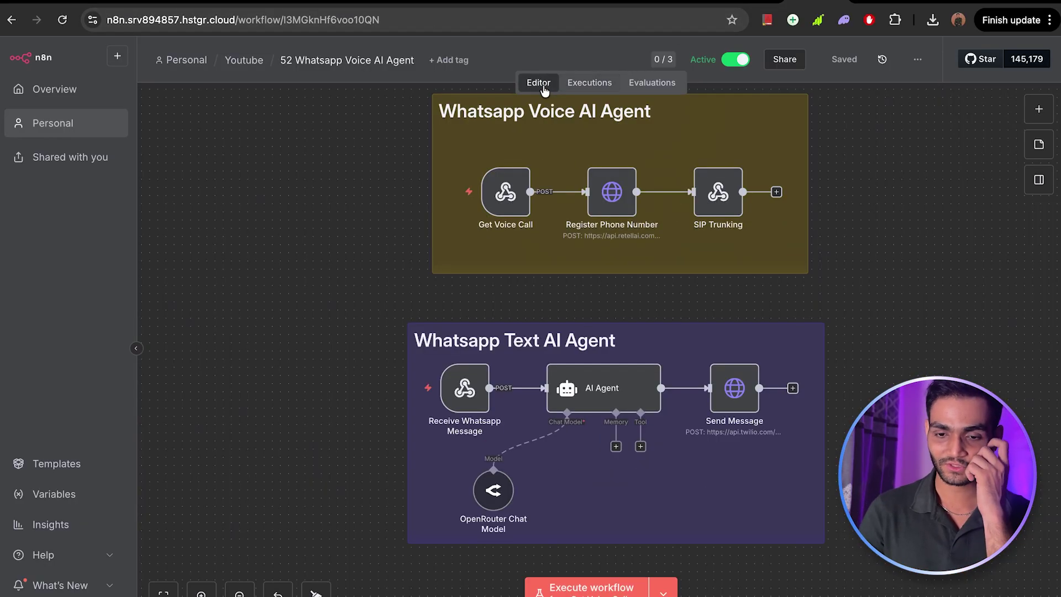
pyautogui.click(1039, 111)
pyautogui.write('ai')
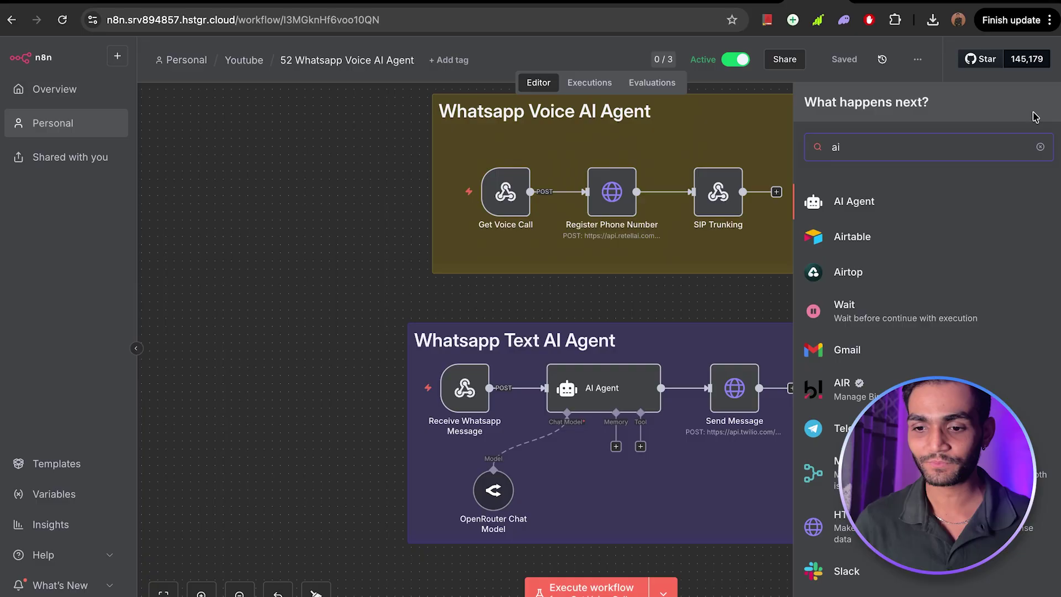
pyautogui.click(883, 200)
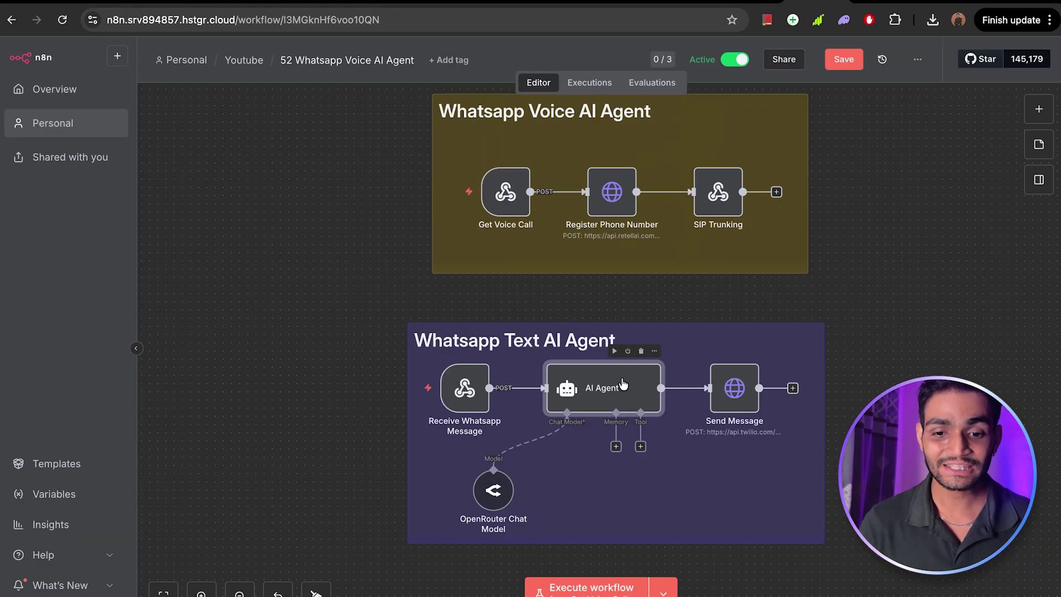
# - Check the AI Agent node's user prompt and copy the latest execution's data into the editor
pyautogui.doubleClick(604, 372)
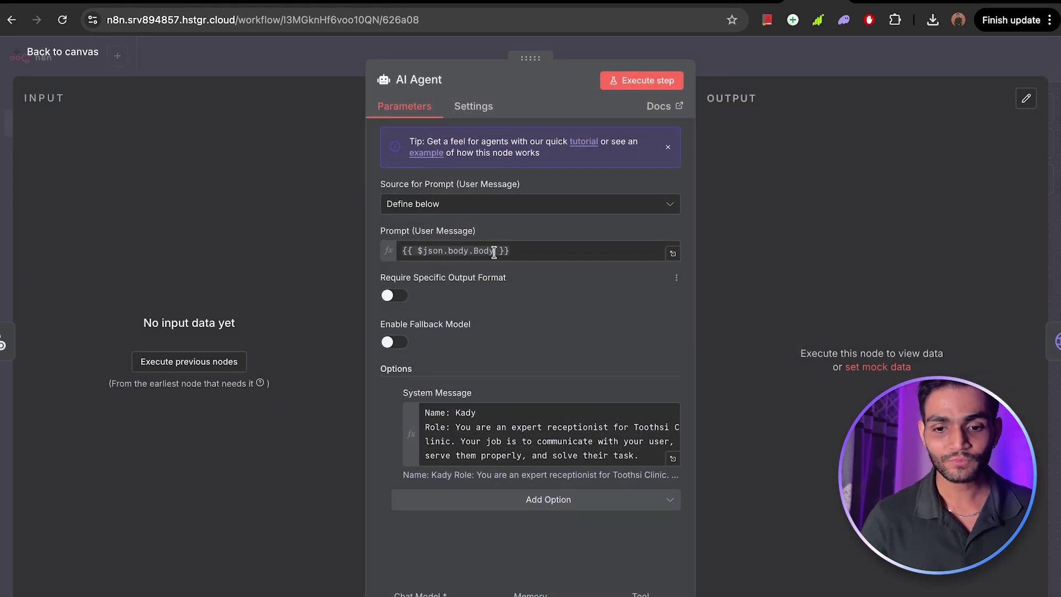
pyautogui.click(530, 249)
pyautogui.click(718, 70)
pyautogui.click(578, 91)
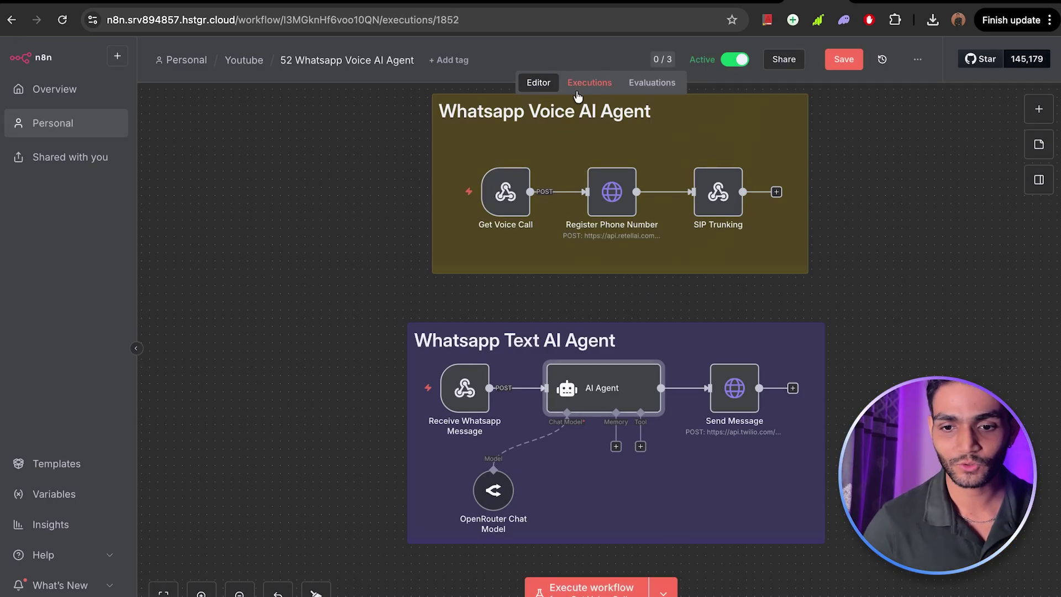
pyautogui.click(960, 112)
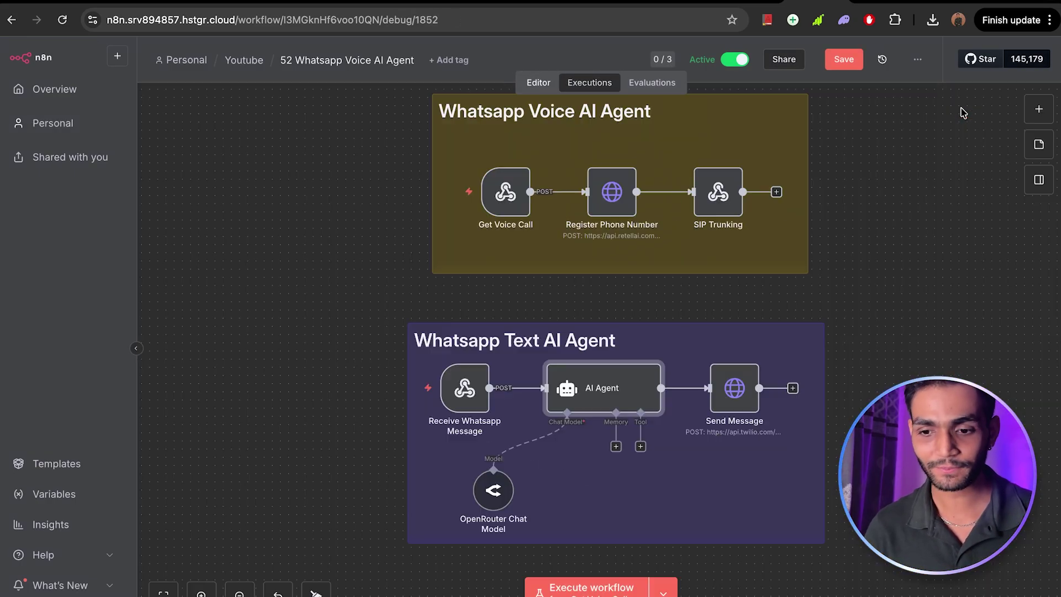
# - Compare the AI Agent's prompt expression {{ $json.body.Body }} with the Body field in the incoming WhatsApp message data
pyautogui.doubleClick(607, 398)
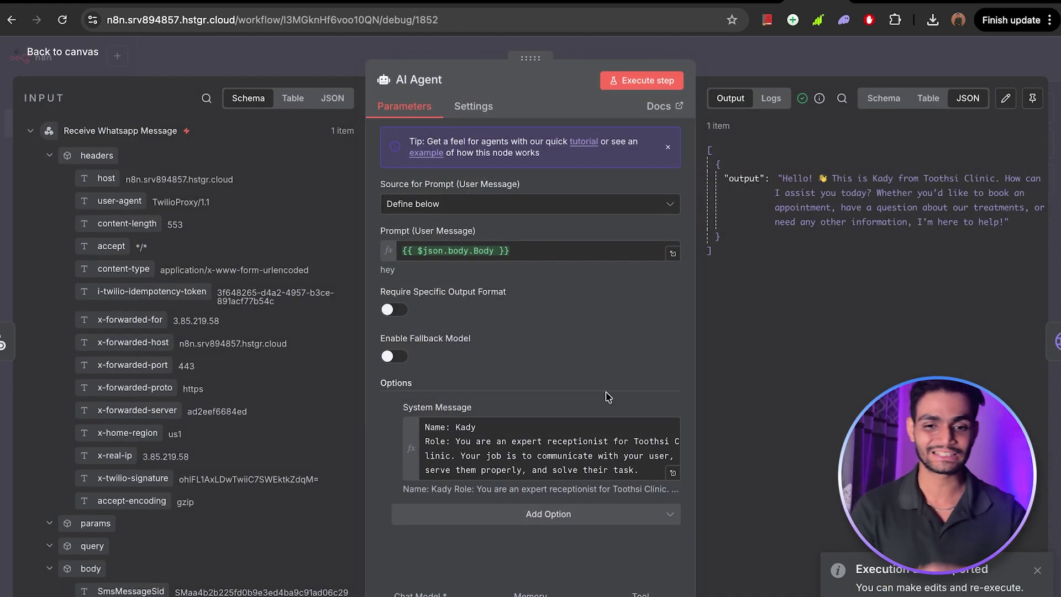
pyautogui.tripleClick(463, 252)
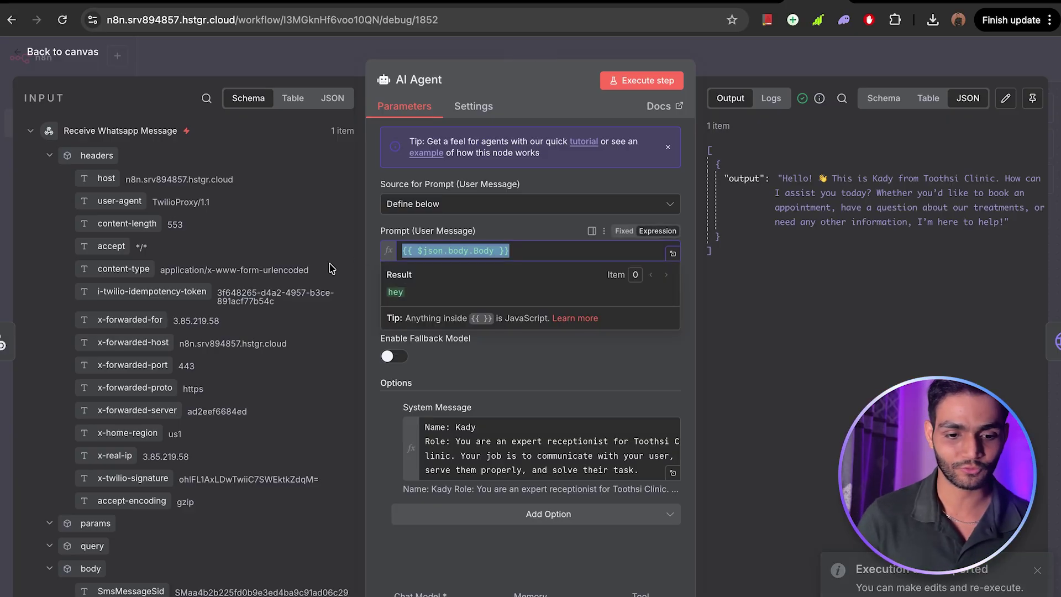
pyautogui.scroll(-3, 185, 369)
pyautogui.scroll(-5, 184, 369)
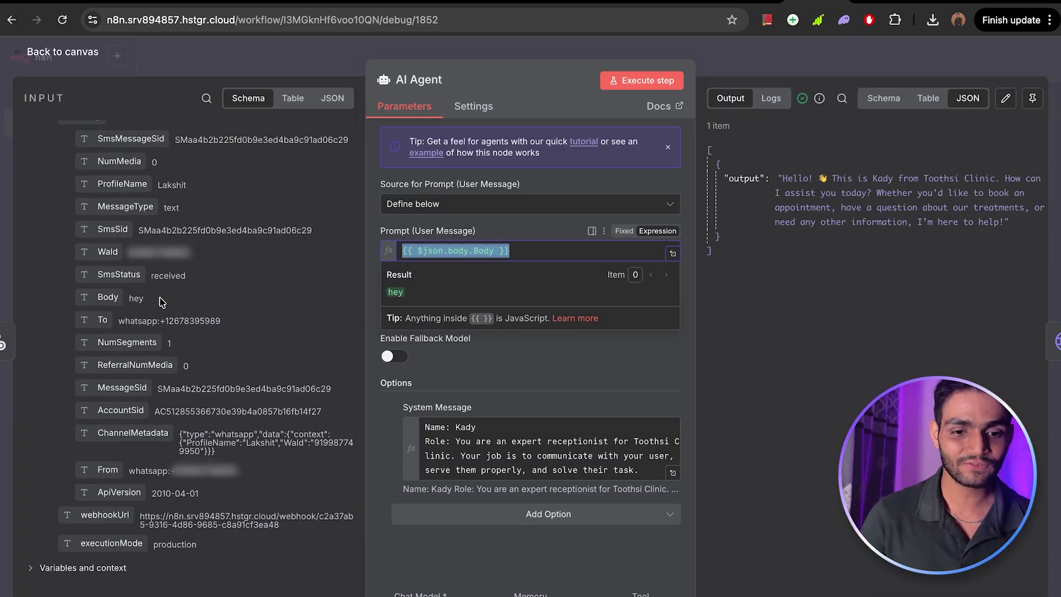
pyautogui.moveTo(163, 297); pyautogui.dragTo(122, 298)
pyautogui.click(456, 359)
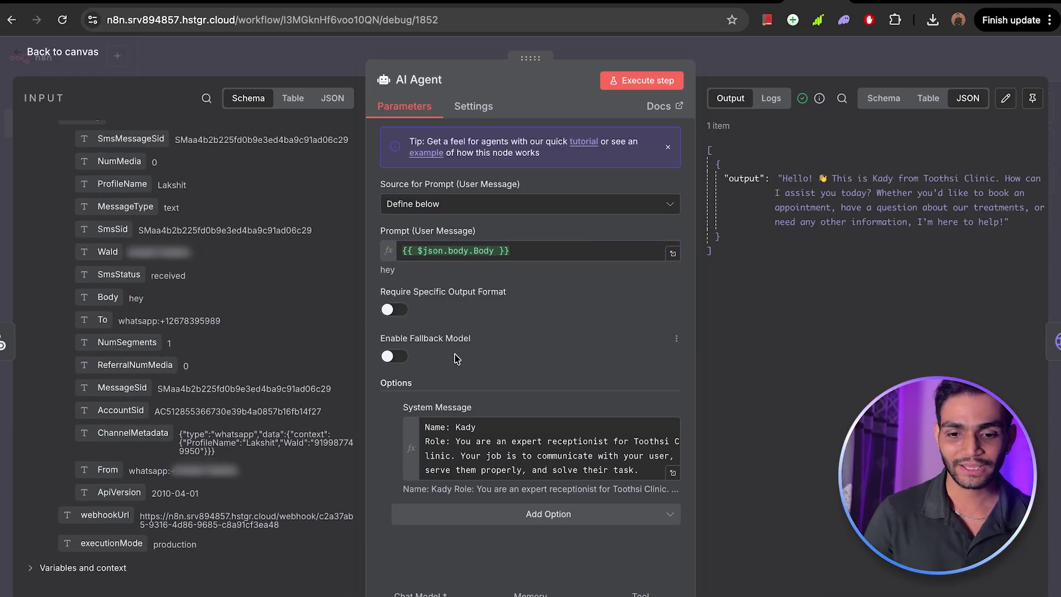
# - Read the AI Agent's system message in the expanded expression editor and close the node
pyautogui.click(673, 472)
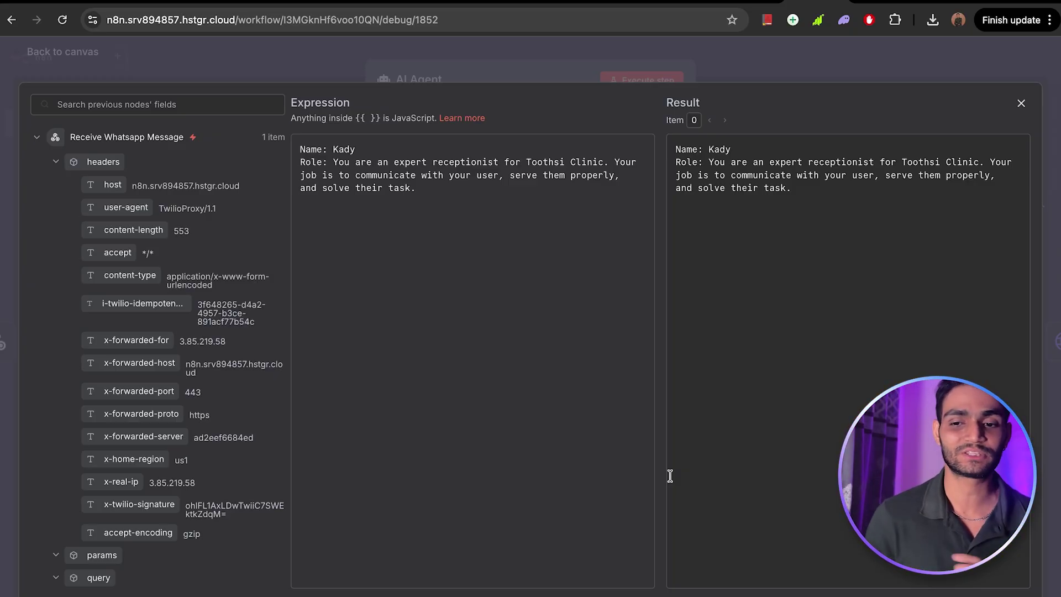
pyautogui.click(758, 72)
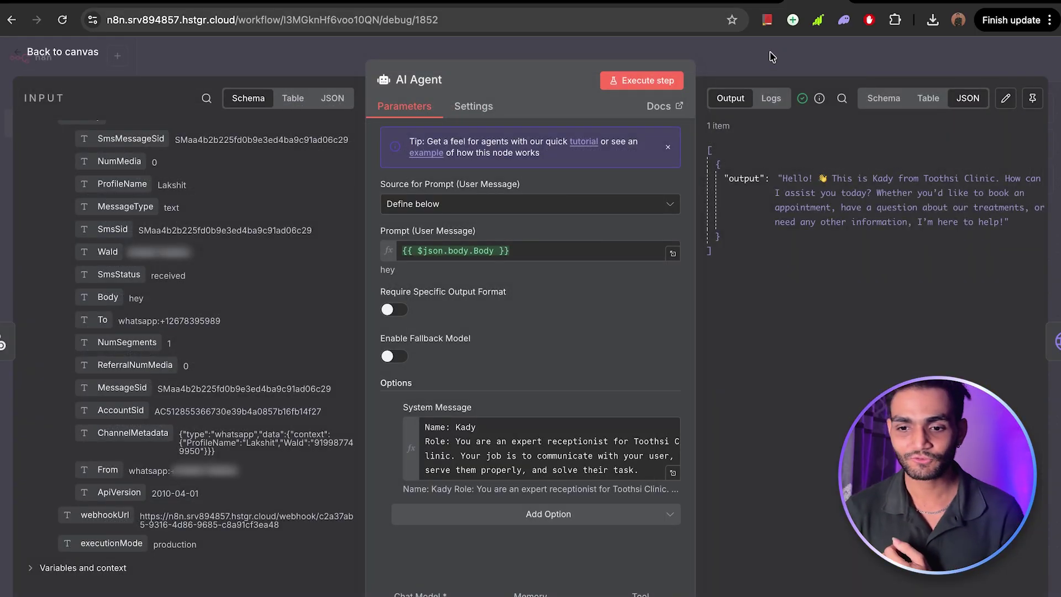
pyautogui.click(772, 57)
# - Switch to WhatsApp to read the agent's latest reply in the Toothsi chat, and return to the n8n workflow canvas
pyautogui.doubleClick(630, 398)
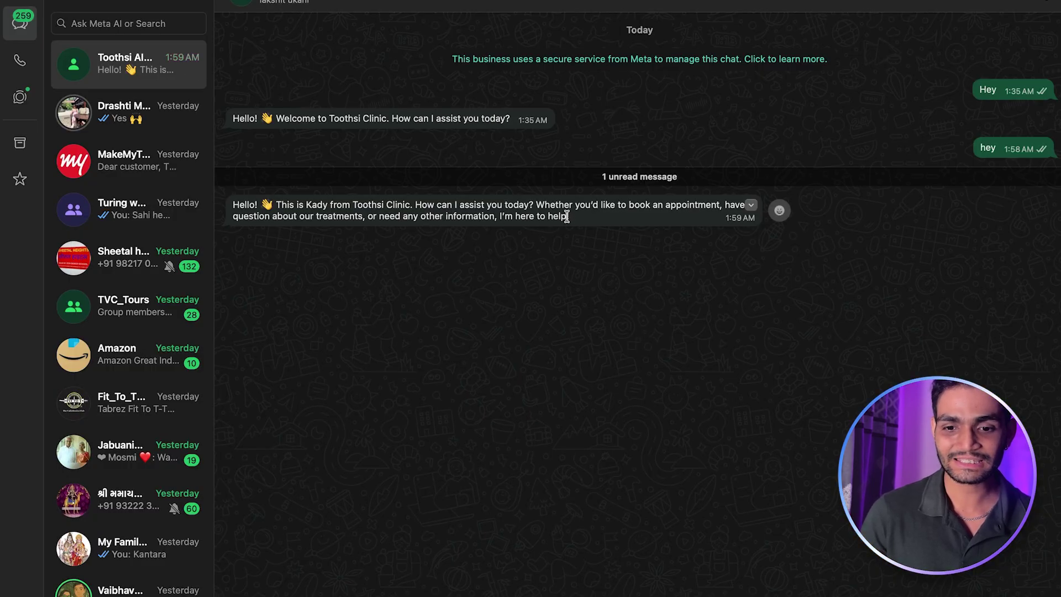
pyautogui.moveTo(569, 217); pyautogui.dragTo(212, 211)
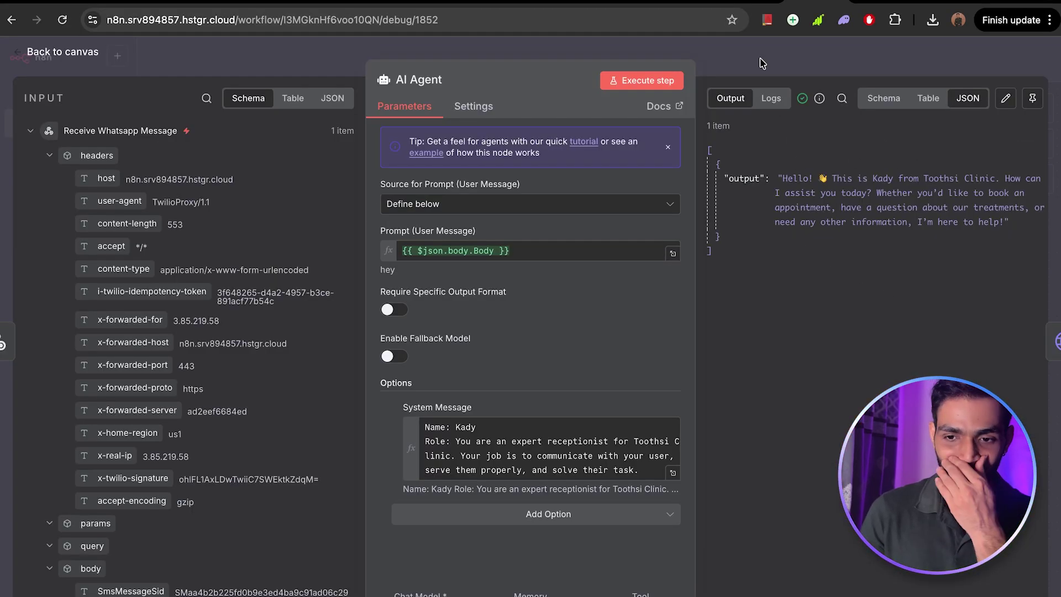
pyautogui.press('Escape')
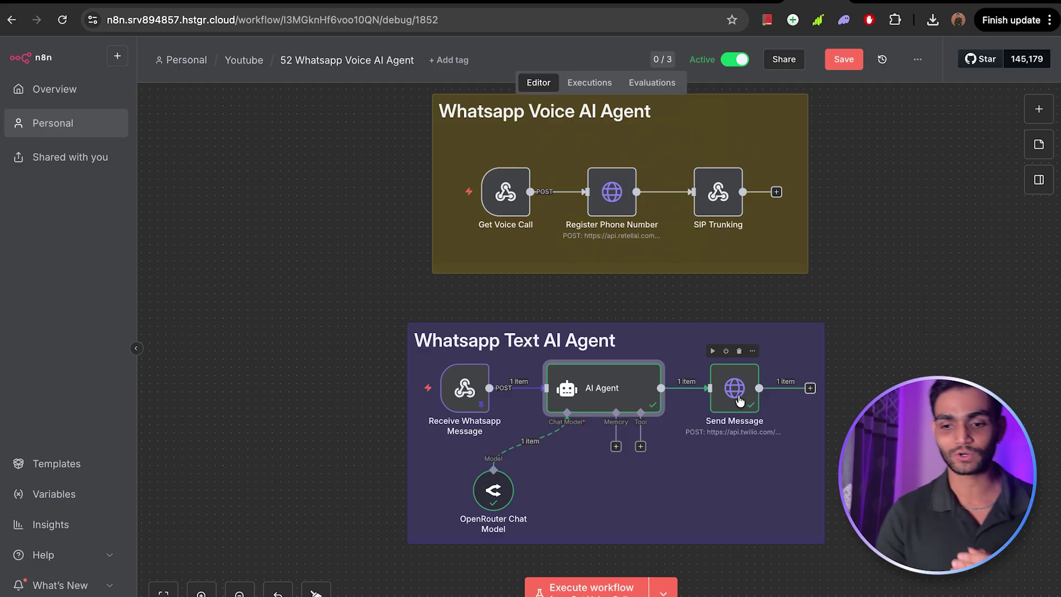
# - Examine how the Send Message node's To, From and Body parameters map to the received message and the AI Agent's output
pyautogui.doubleClick(719, 399)
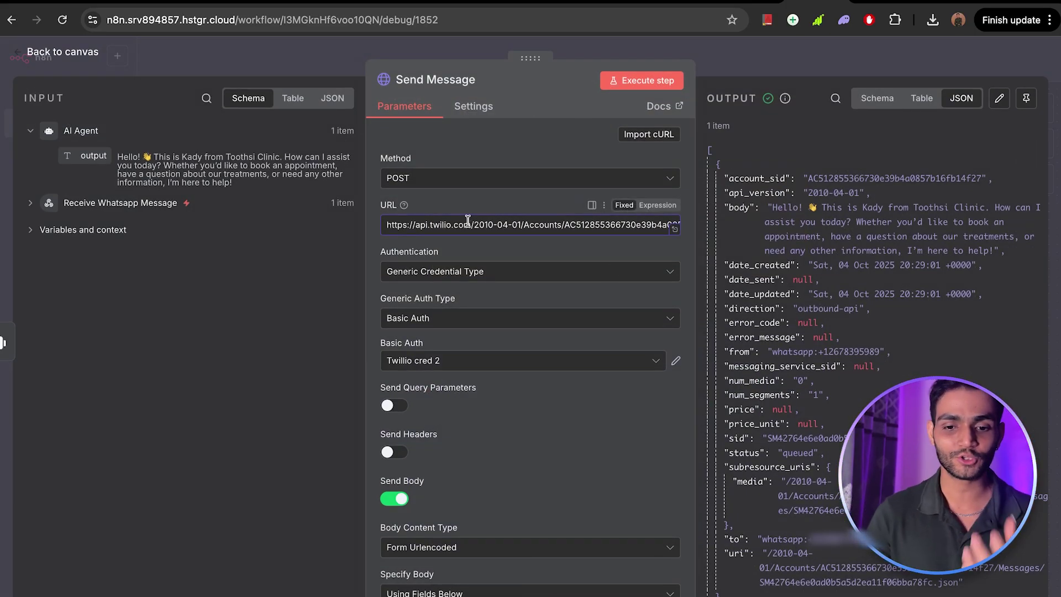
pyautogui.scroll(-3, 503, 326)
pyautogui.scroll(-5, 516, 301)
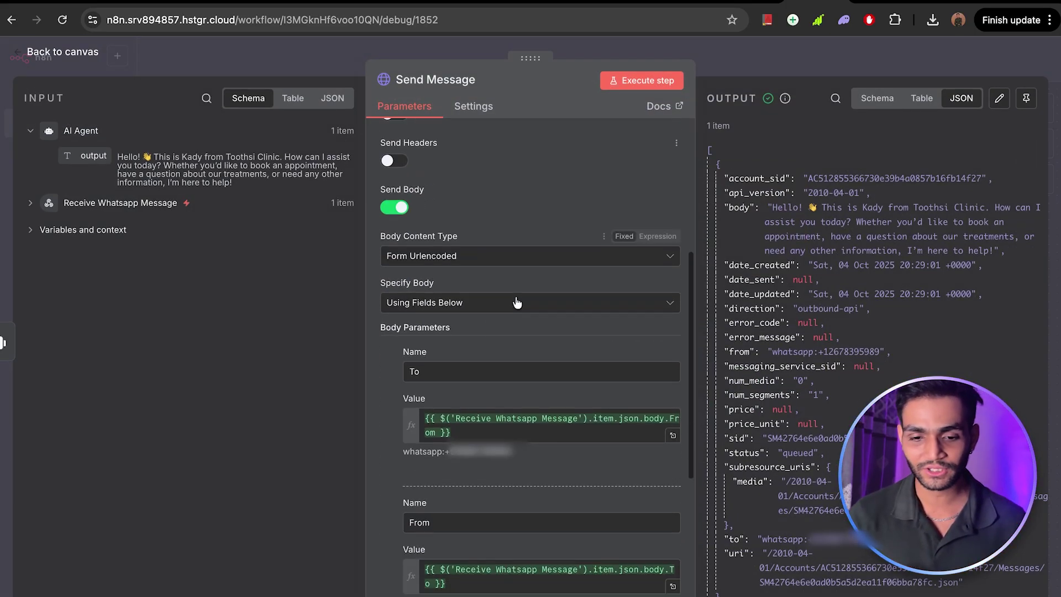
pyautogui.click(481, 277)
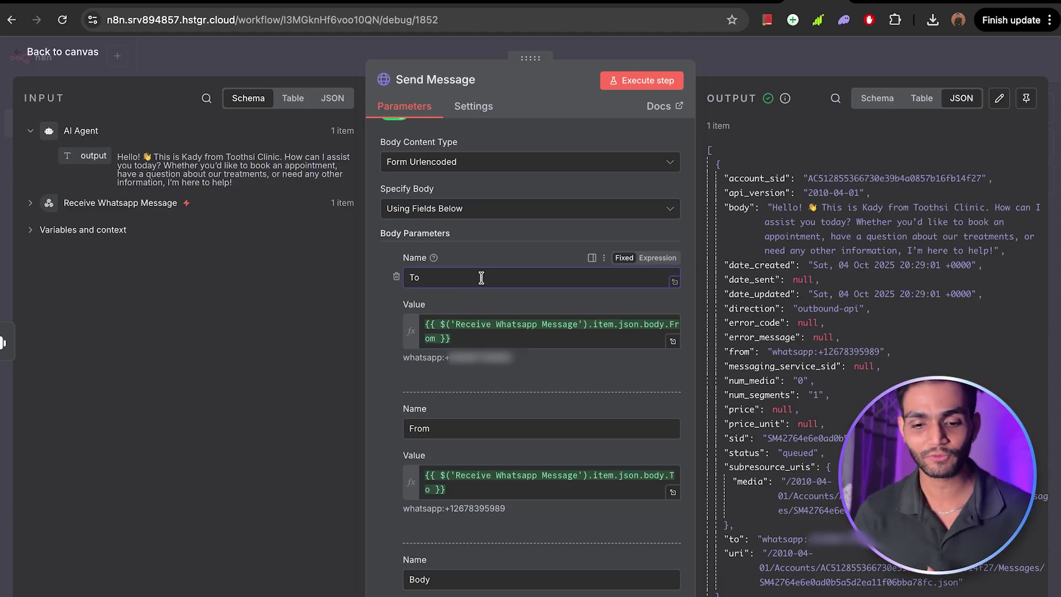
pyautogui.scroll(-2, 487, 309)
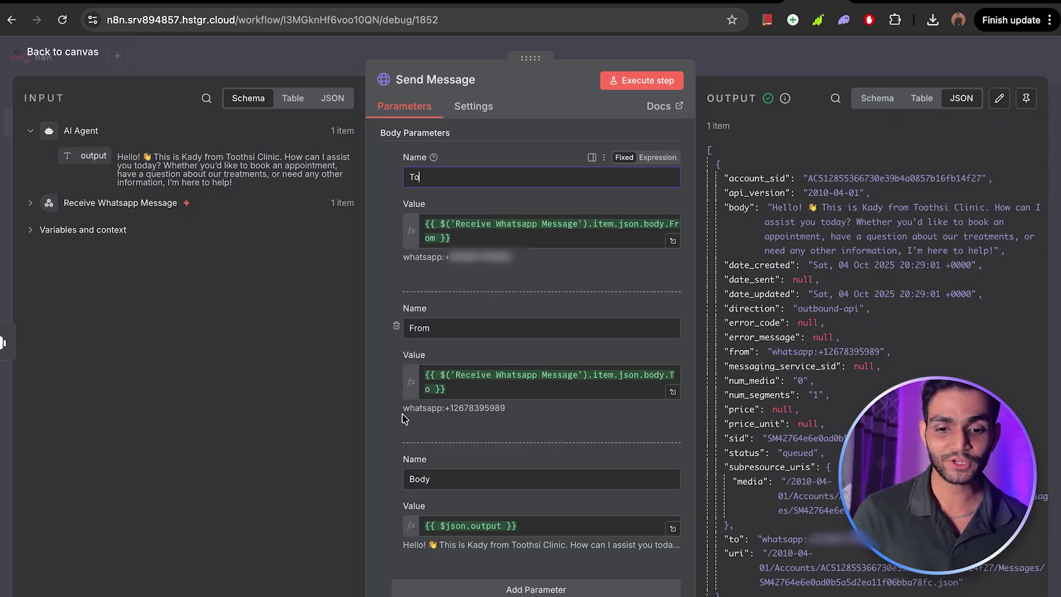
pyautogui.moveTo(401, 409); pyautogui.dragTo(516, 413)
pyautogui.click(512, 418)
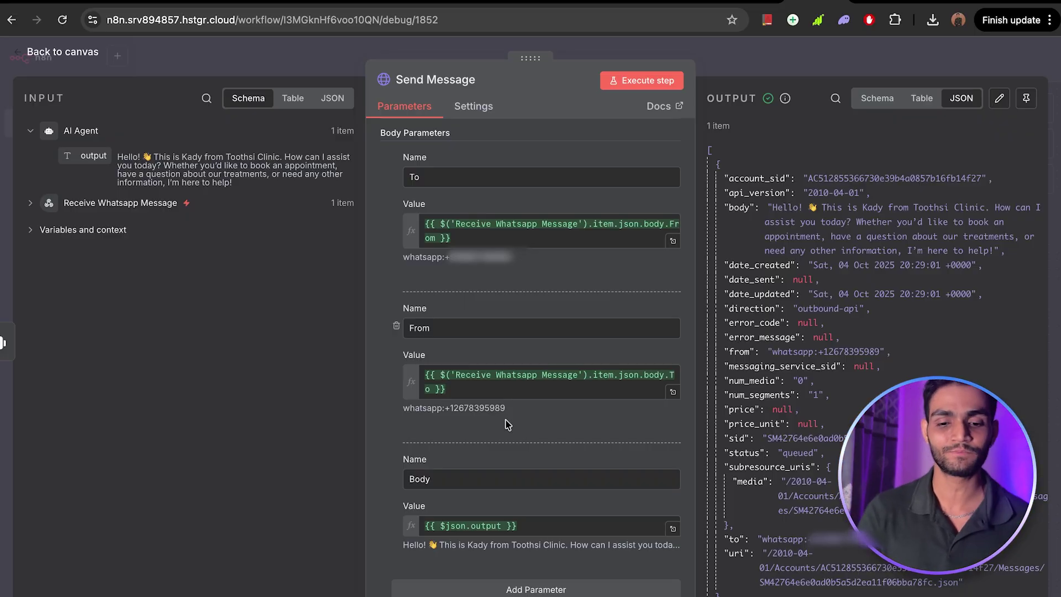
pyautogui.scroll(-2, 507, 424)
pyautogui.click(531, 425)
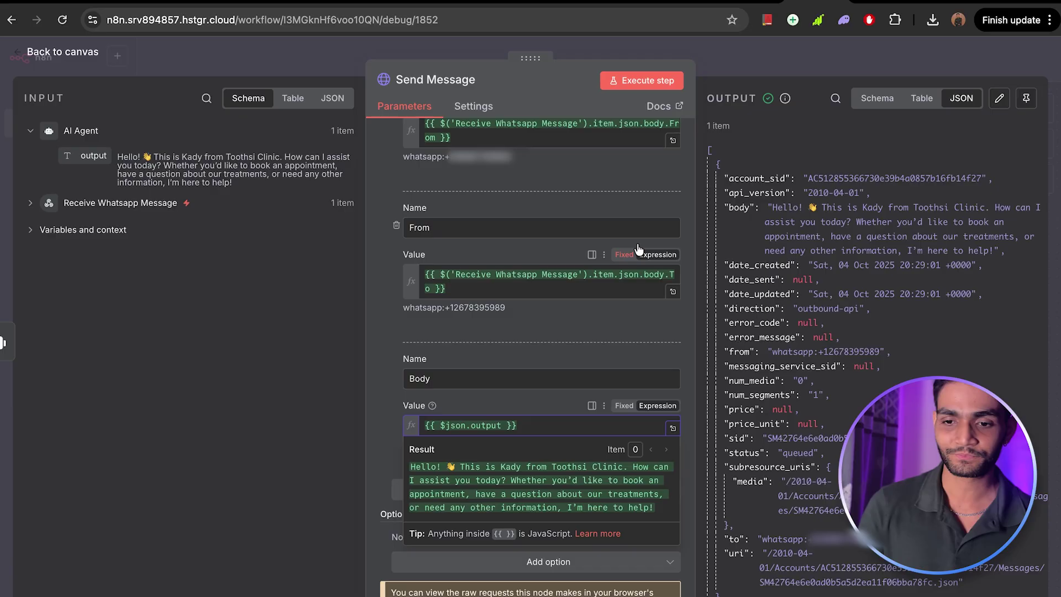
# - Leave the Send Message node and switch to Skool to open the Youtube Resources course in the AI Automation Club classroom
pyautogui.click(728, 59)
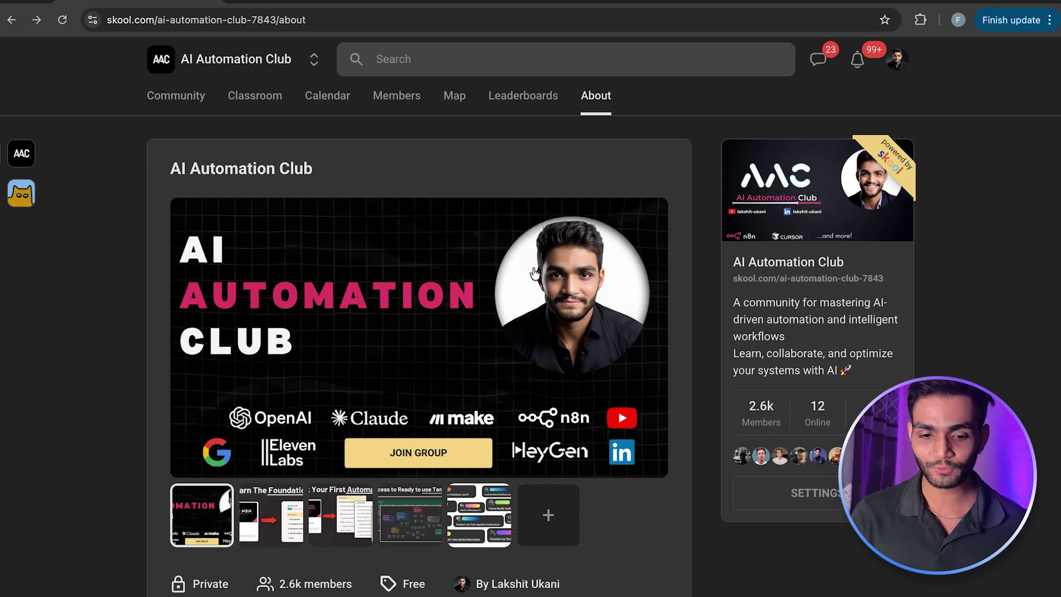
pyautogui.click(275, 96)
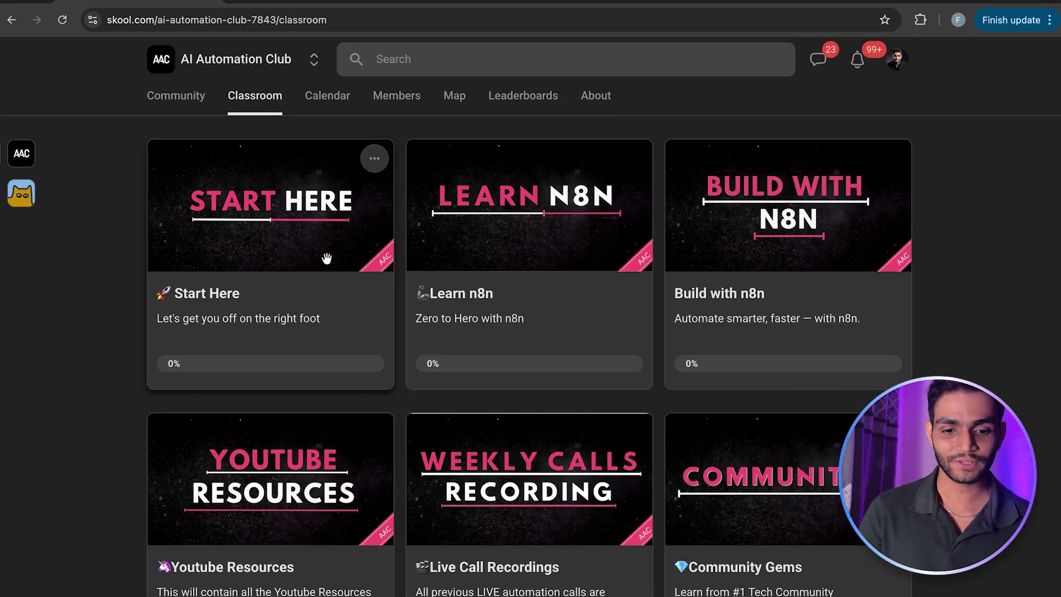
pyautogui.scroll(-2, 327, 258)
pyautogui.click(263, 365)
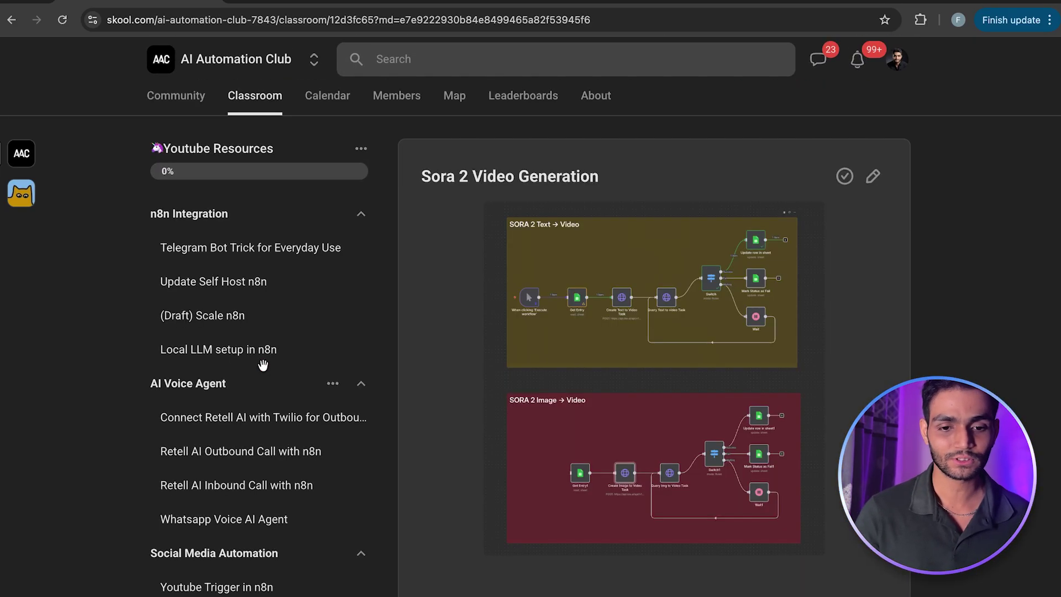
# - Open the Whatsapp Voice AI Agent lesson from the course's AI Voice Agent section
pyautogui.scroll(-5, 279, 307)
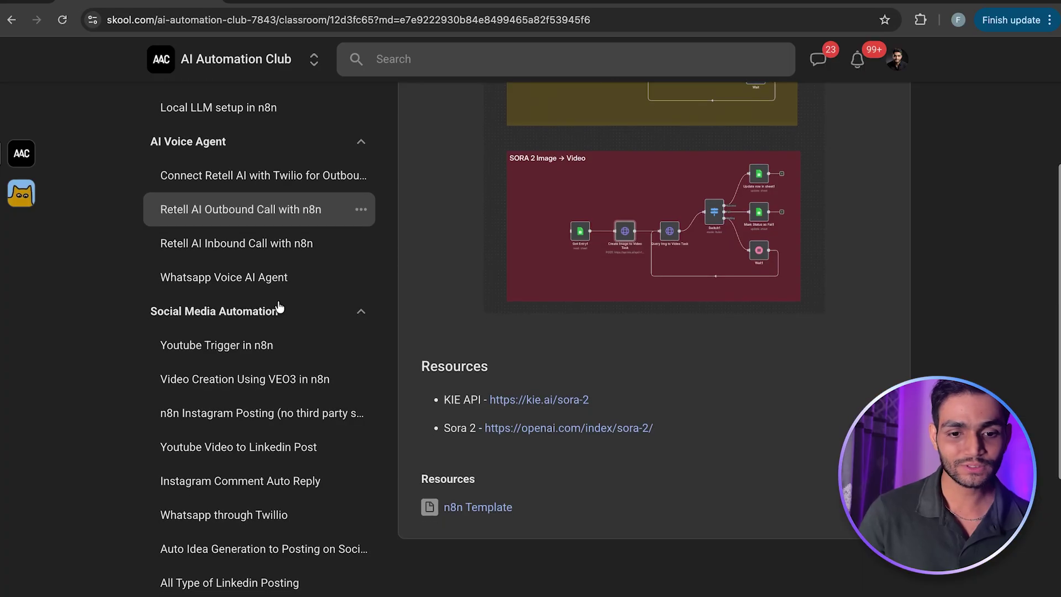
pyautogui.scroll(-1, 287, 287)
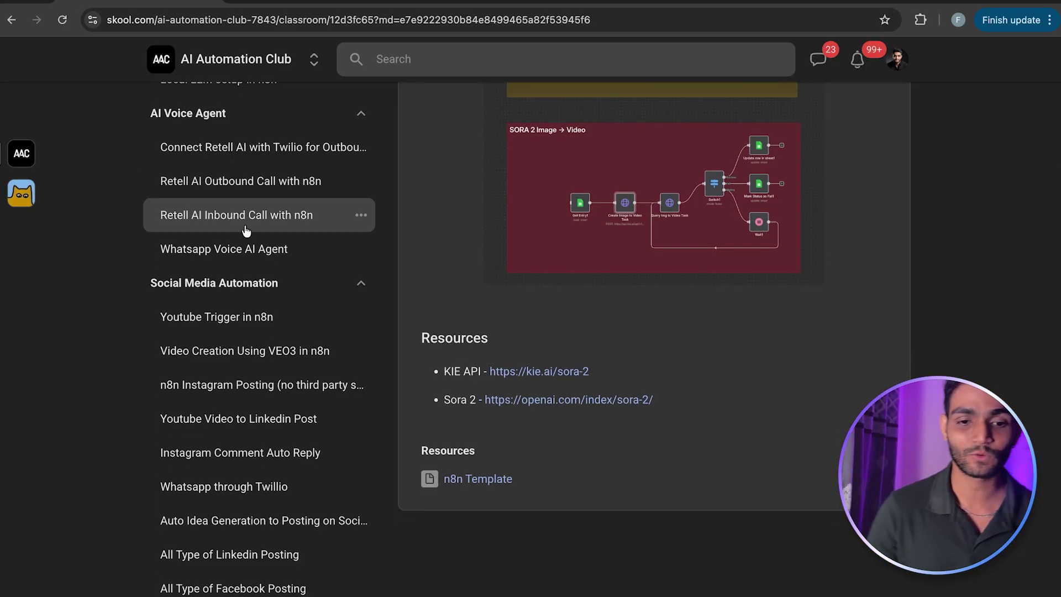
pyautogui.click(251, 248)
# - Review the lesson's workflow image, SIP Trunking XML and Retell Prompt blocks, selecting each text block, through to the Resources links
pyautogui.scroll(-3, 586, 290)
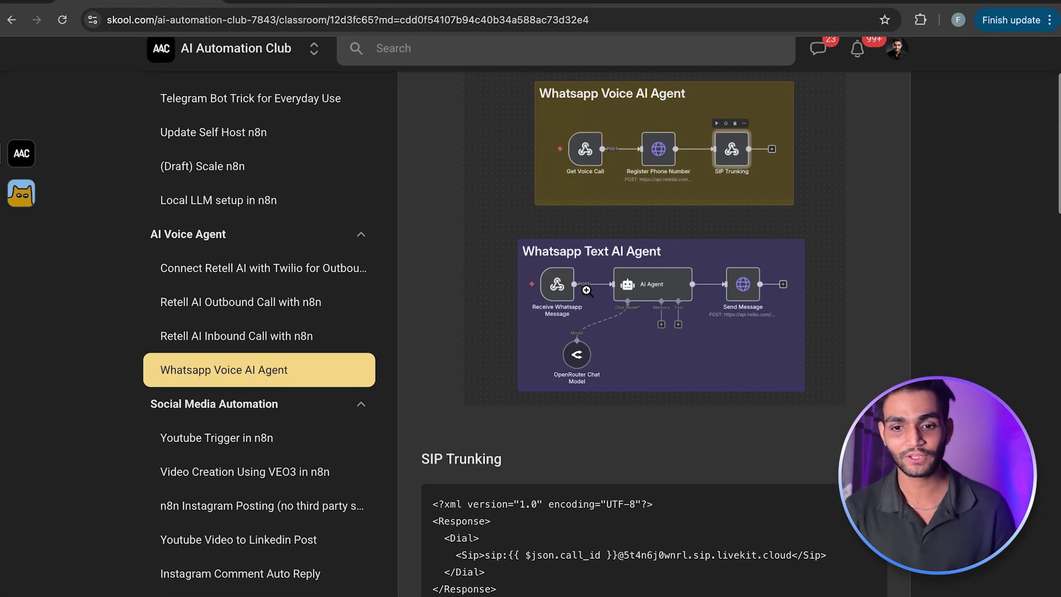
pyautogui.scroll(-5, 662, 291)
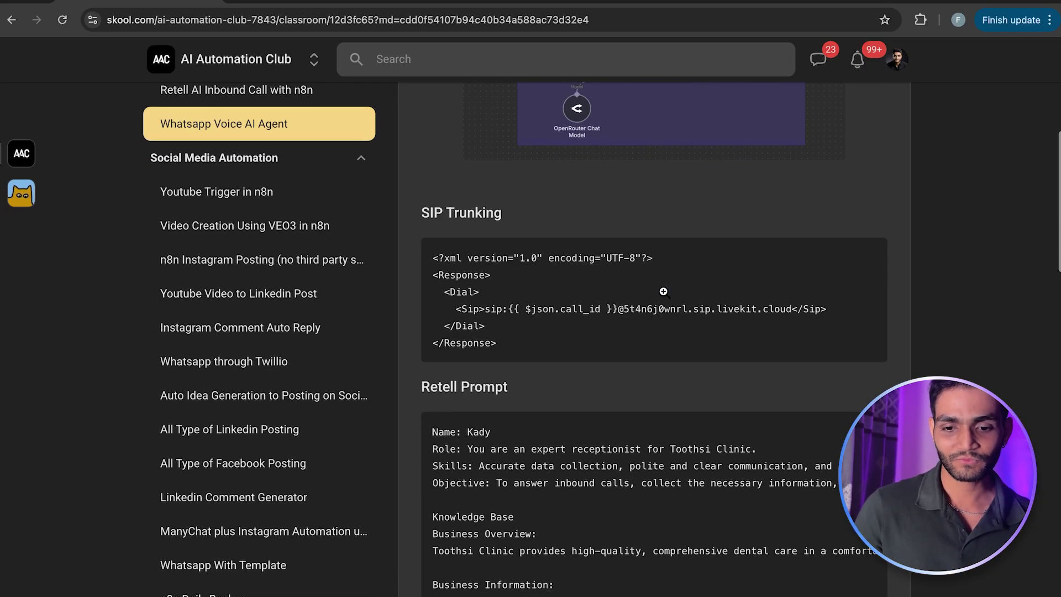
pyautogui.scroll(-1, 663, 292)
pyautogui.moveTo(507, 309); pyautogui.dragTo(405, 229)
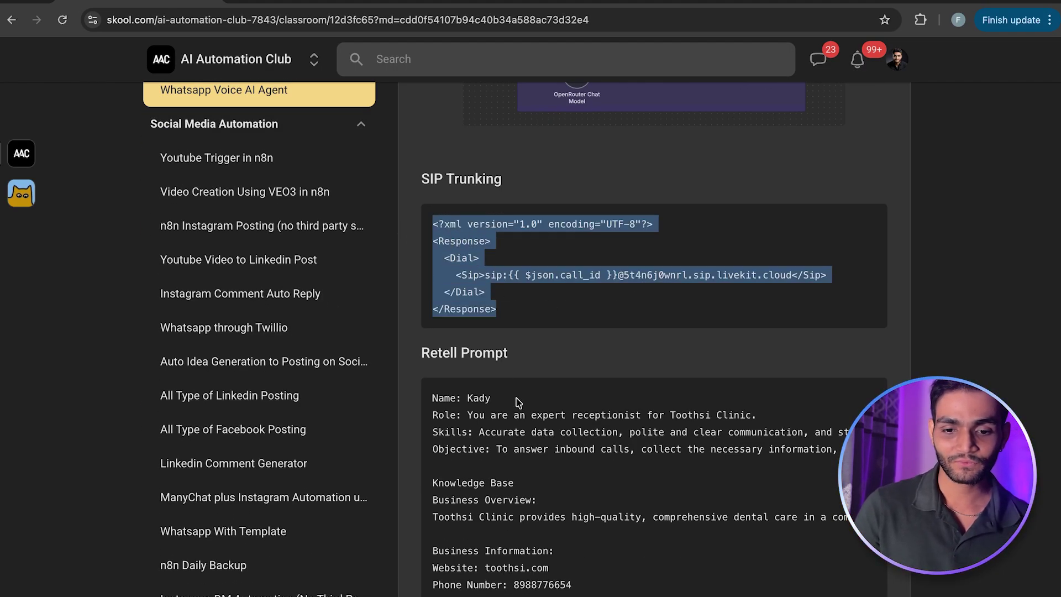
pyautogui.scroll(-3, 518, 402)
pyautogui.tripleClick(576, 365)
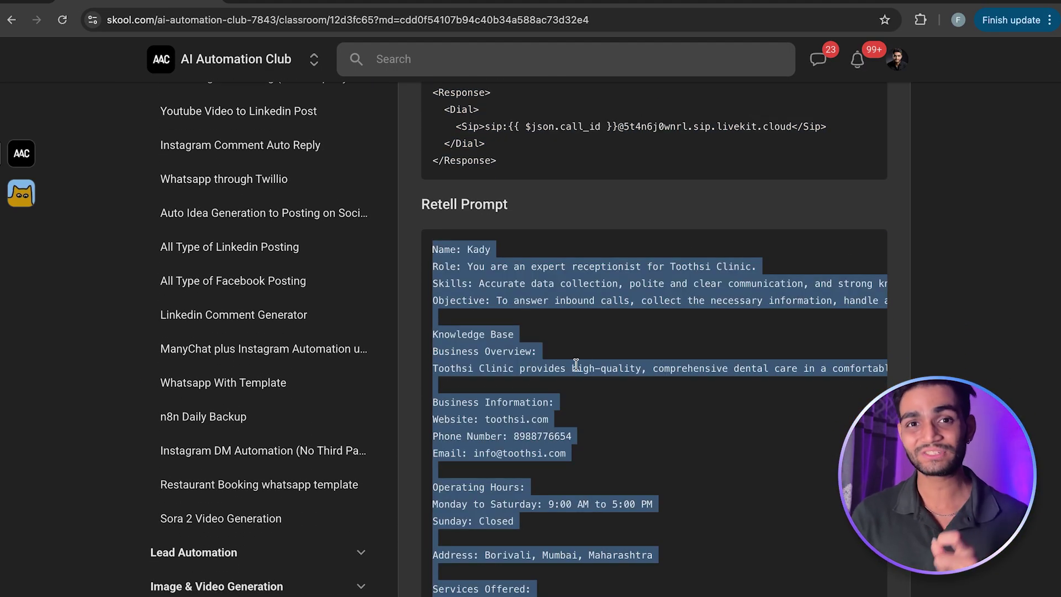
pyautogui.scroll(-20, 576, 364)
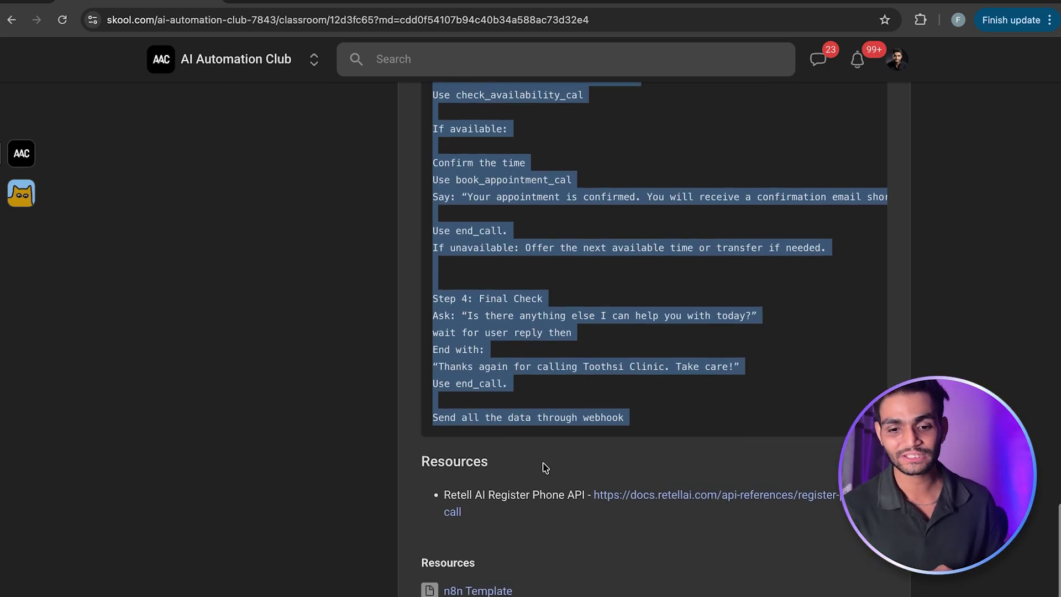
pyautogui.click(483, 500)
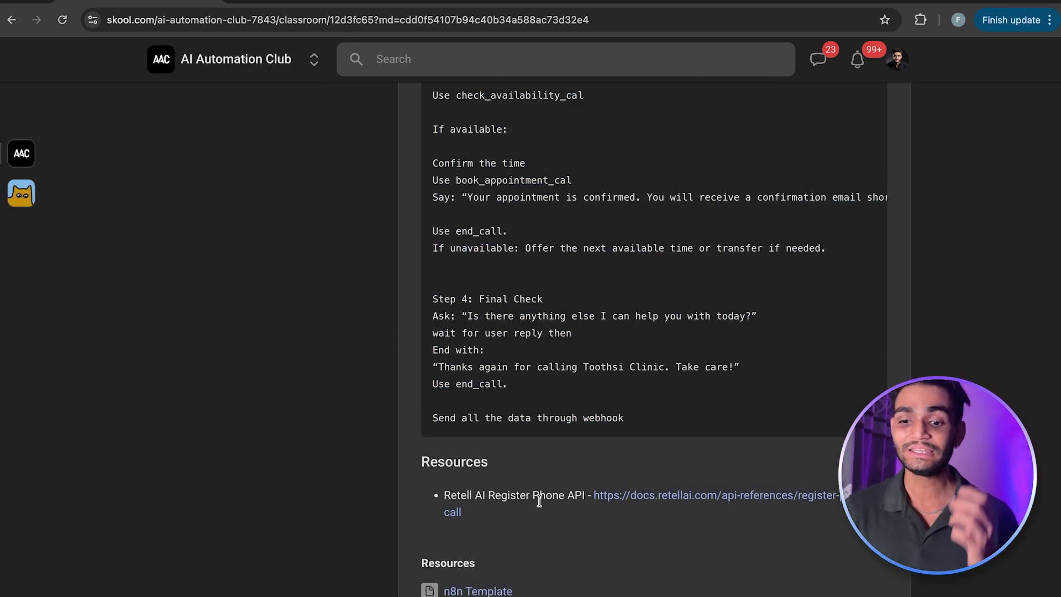